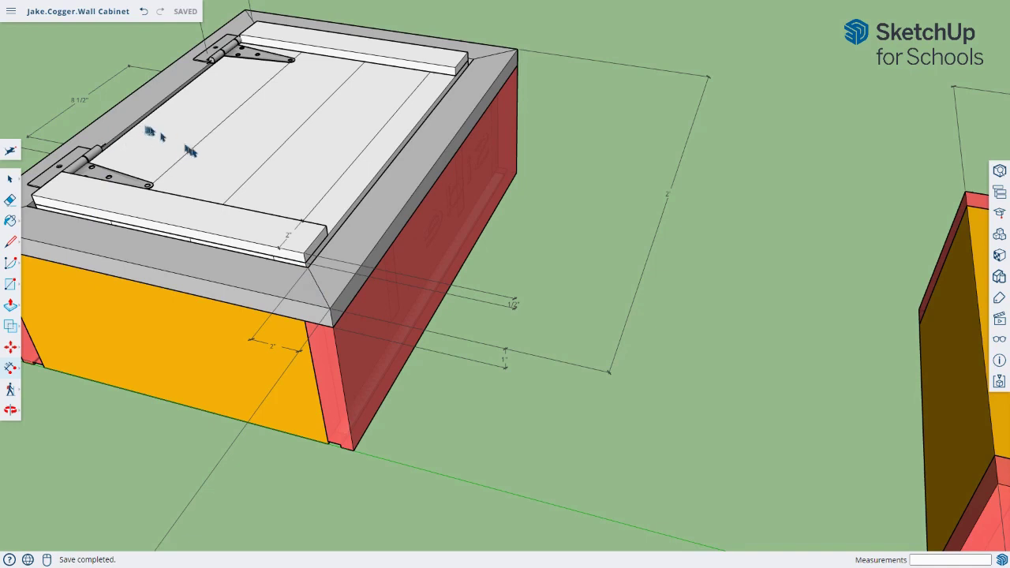
Step: Draw a 2' by 1' 6 1/16" rectangle corner to corner across the open front of the cabinet with shelves
key("m")
key("h")
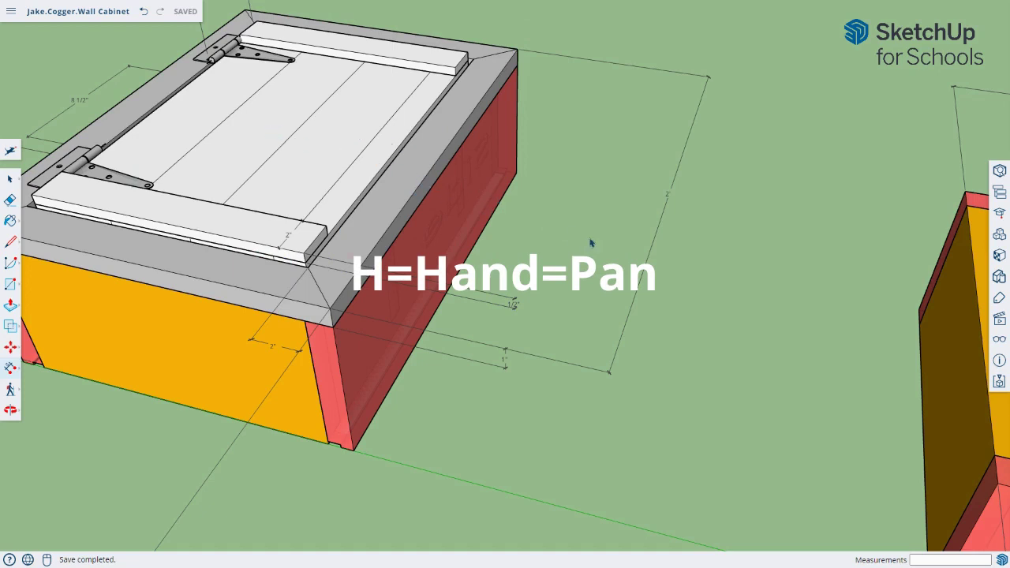
middle_click_drag(507, 356, 380, 372)
scroll(383, 327, "down", 5)
key("h")
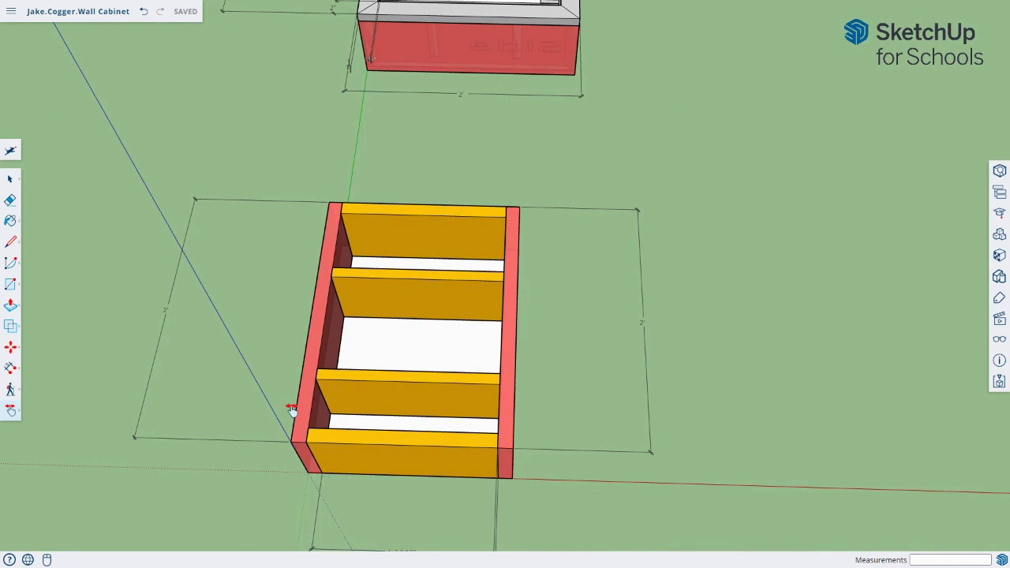
key("r")
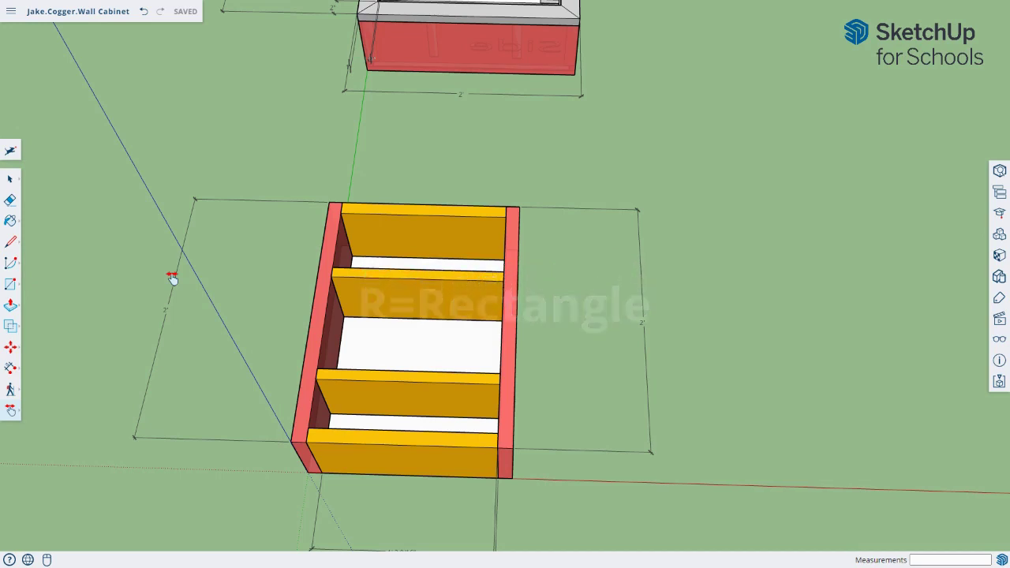
left_click(12, 285)
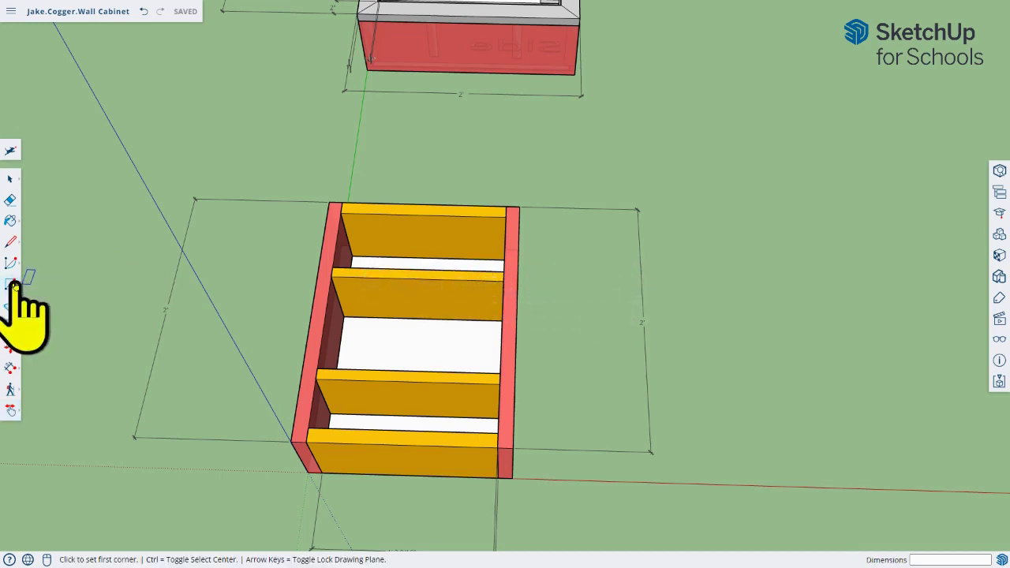
left_click(329, 202)
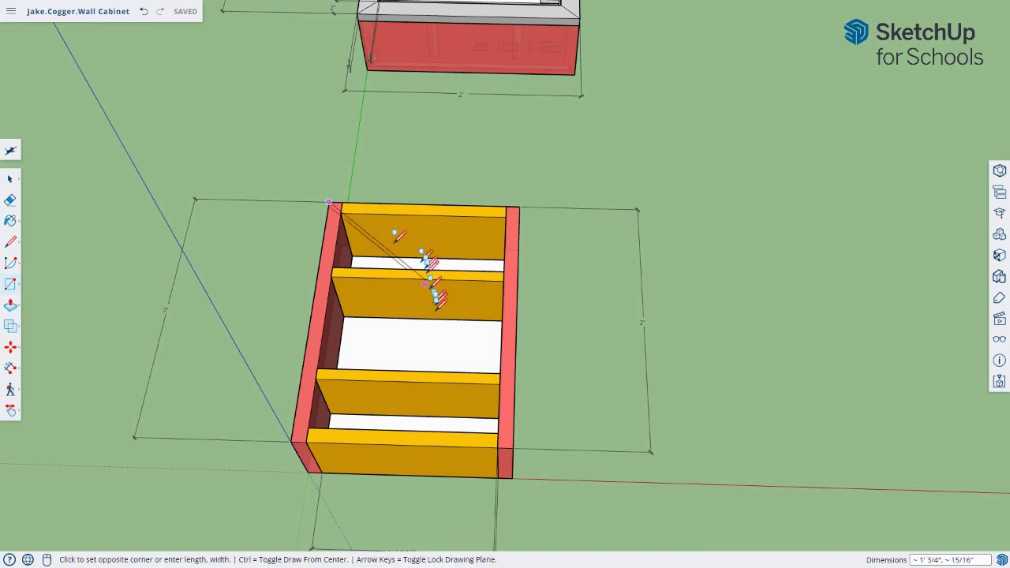
left_click(514, 446)
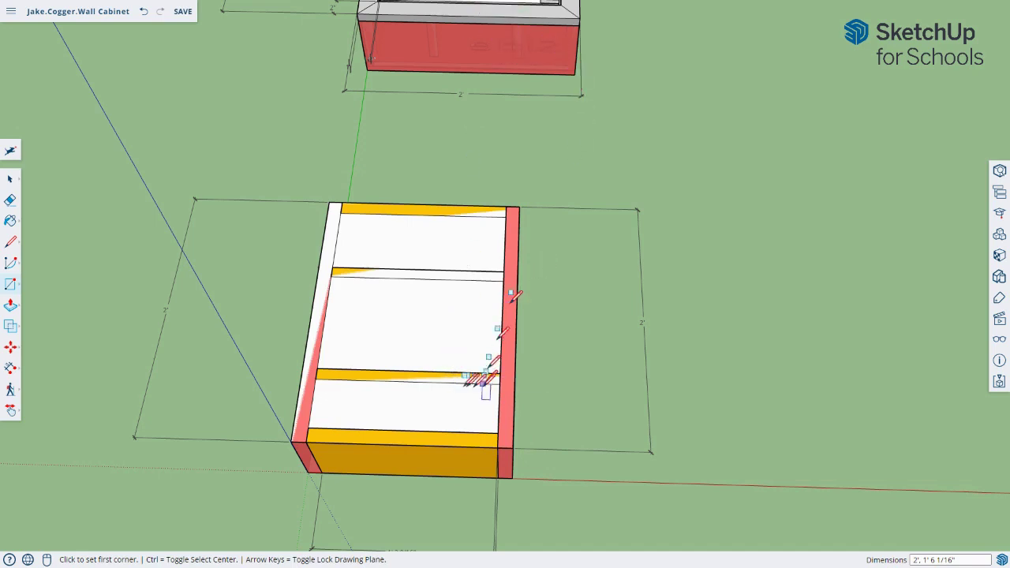
Step: Push/Pull the rectangle on the cabinet's front outward to a thickness of 1"
key("o")
middle_click_drag(531, 418, 345, 168)
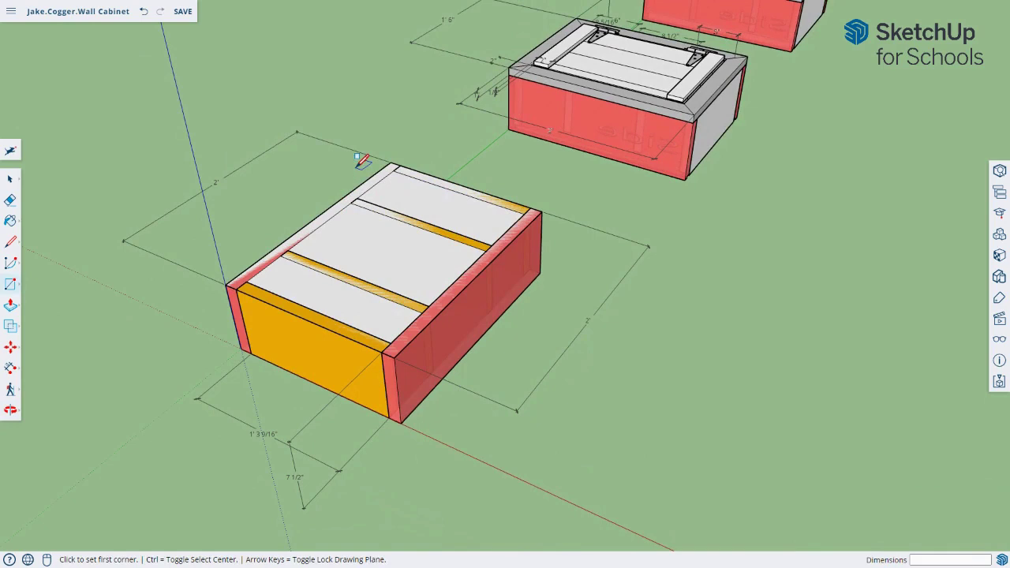
key("p")
left_click(398, 338)
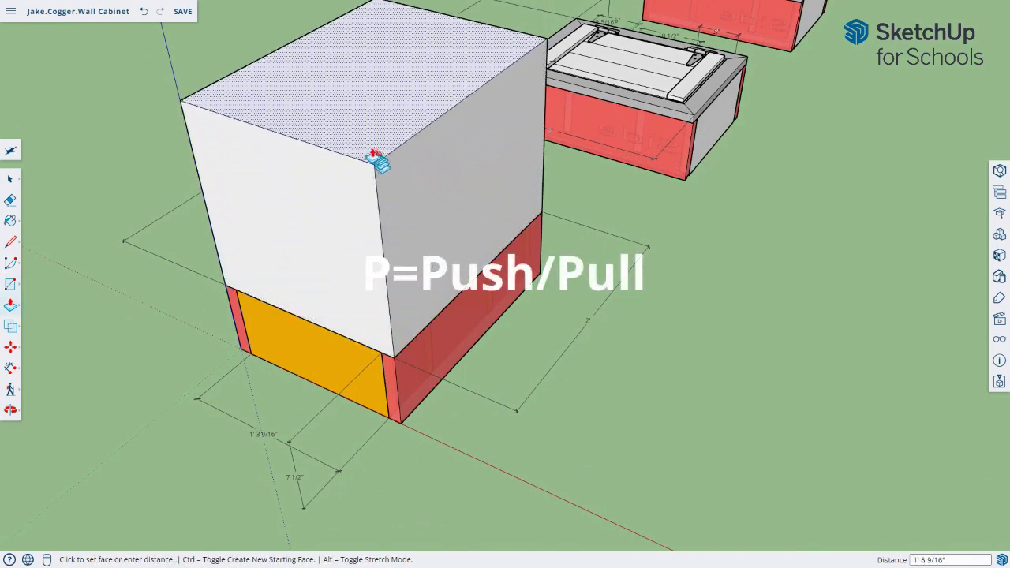
left_click(384, 196)
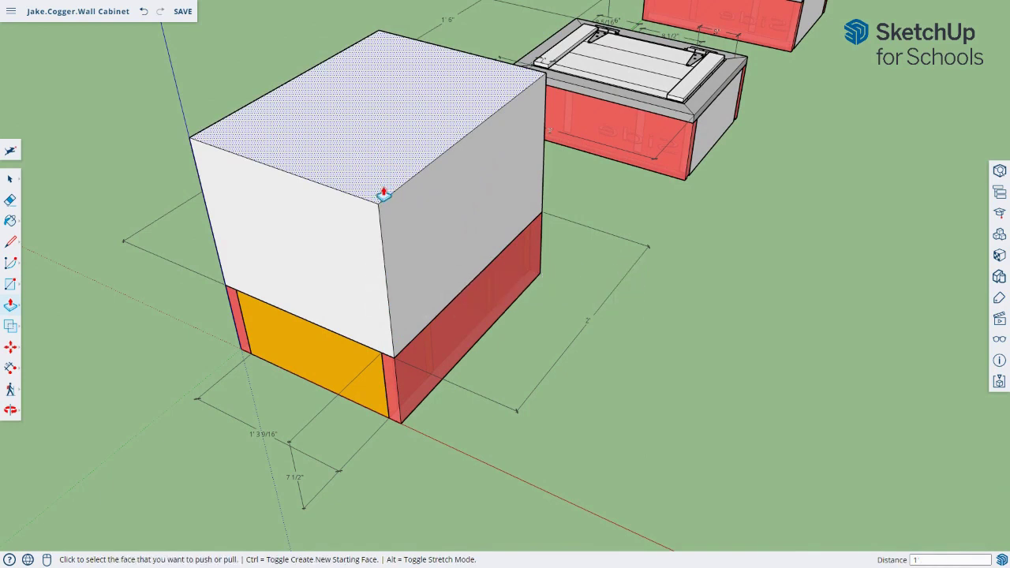
left_click(383, 195)
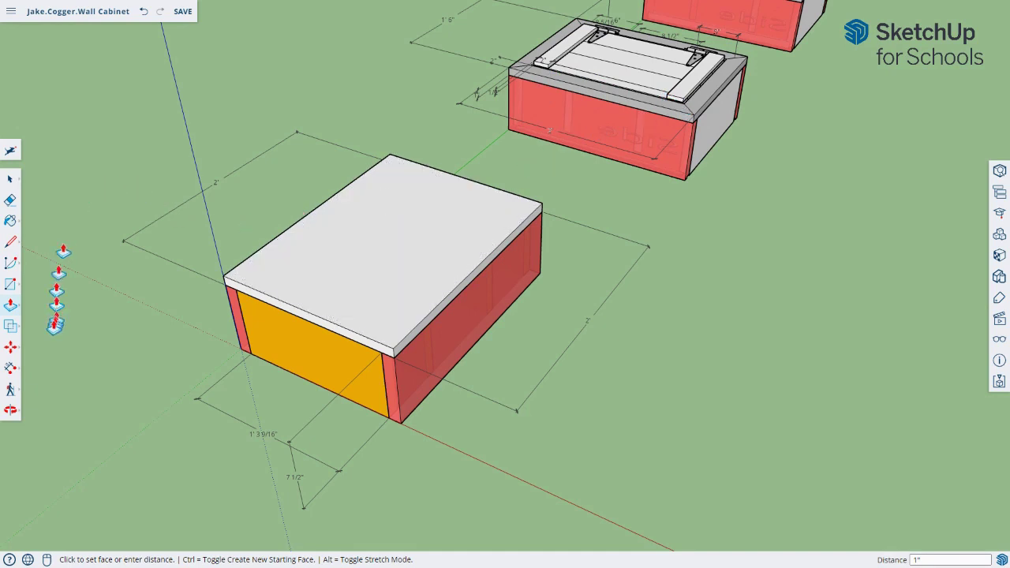
Step: Offset the outer edges of the slab's front face inward by 2" to outline the face frame
left_click(11, 305)
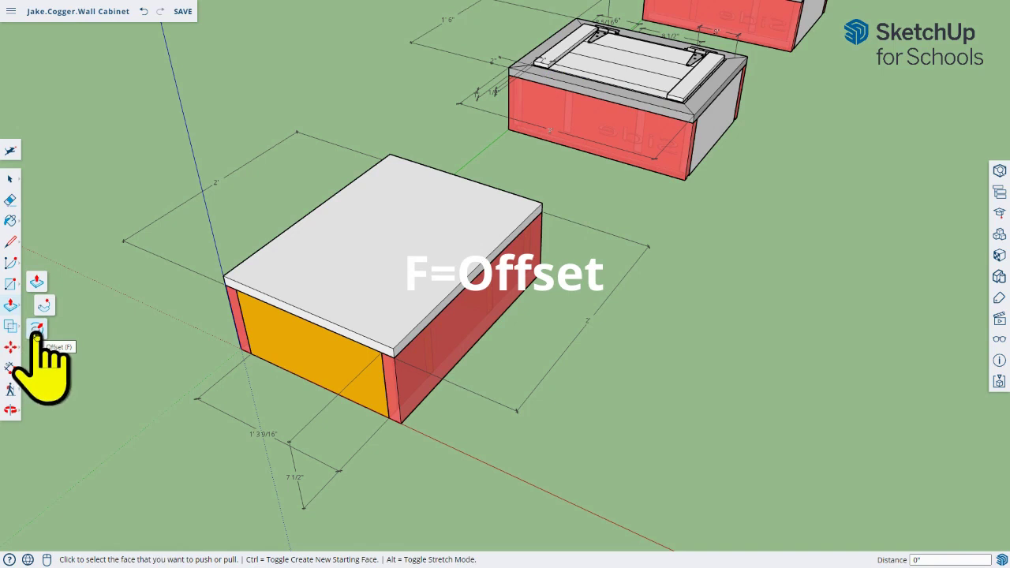
left_click(37, 330)
left_click(351, 290)
left_click(343, 289)
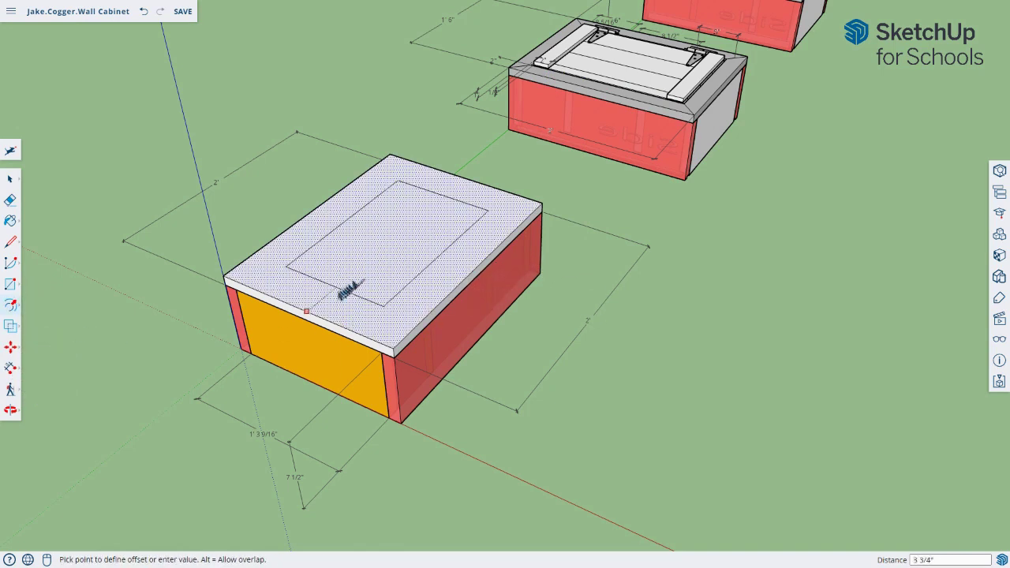
left_click(325, 302)
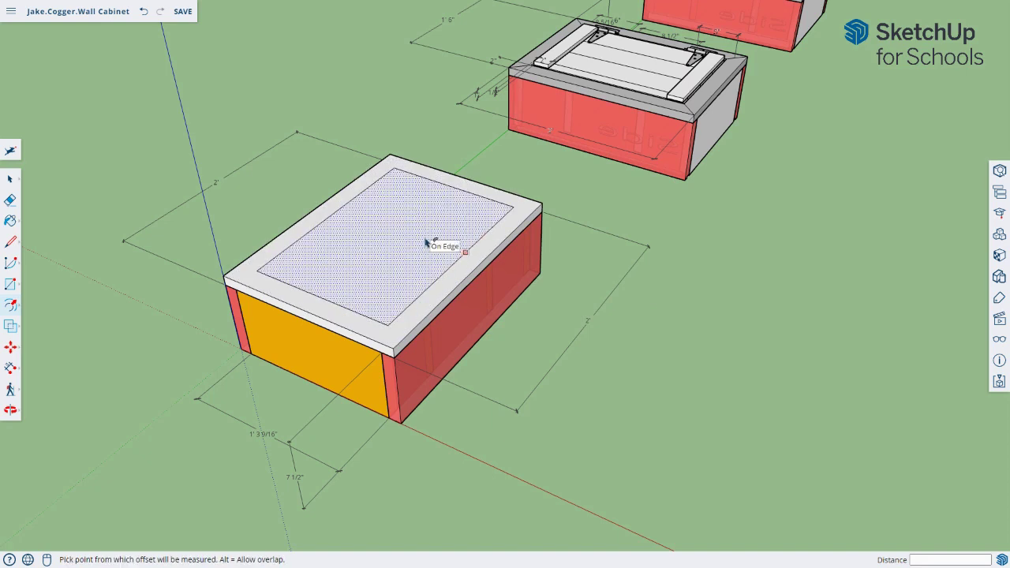
Step: Push the inner face back 1" through the slab to open up the face frame
key("p")
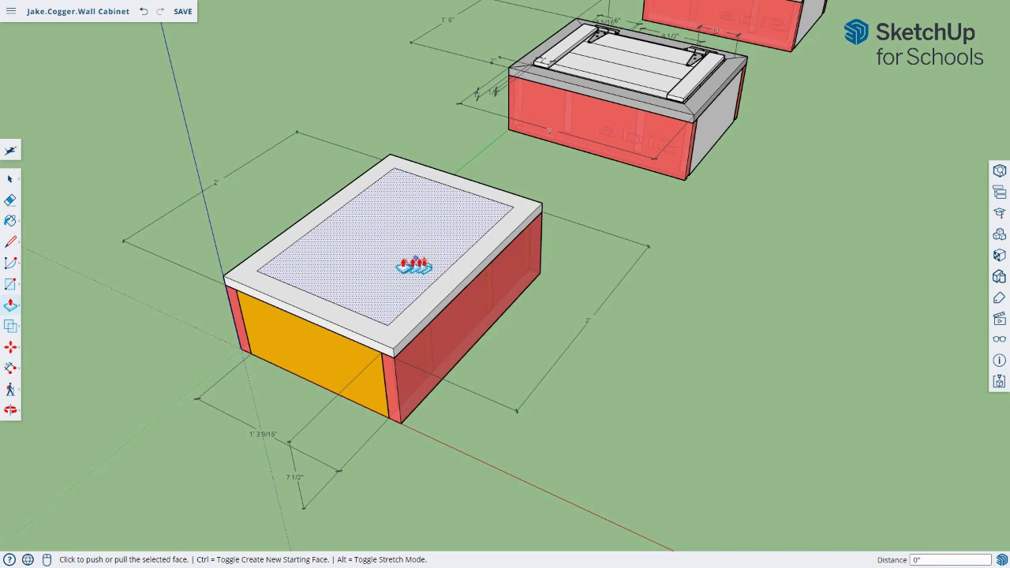
left_click(410, 268)
left_click(403, 278)
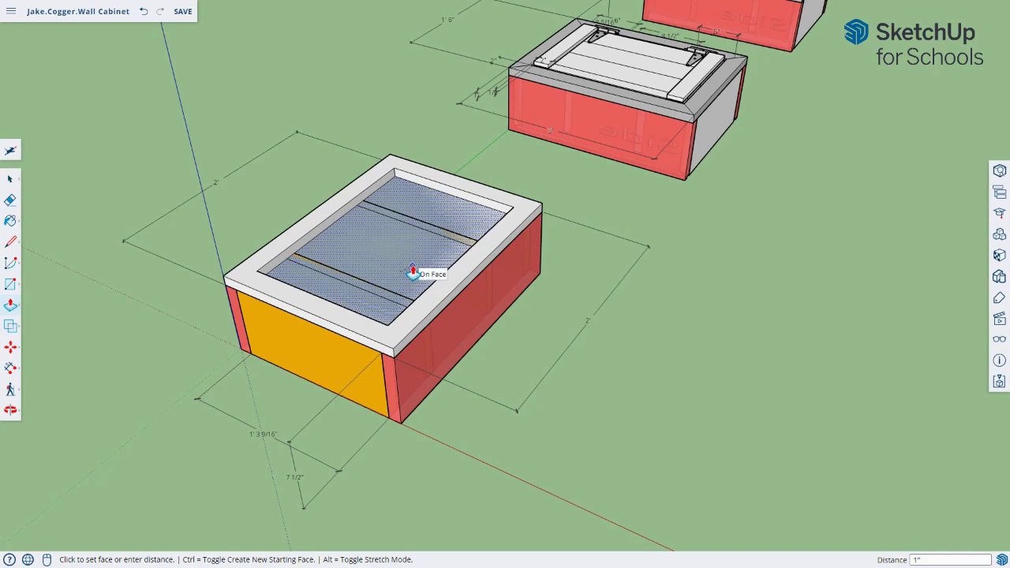
left_click(407, 271)
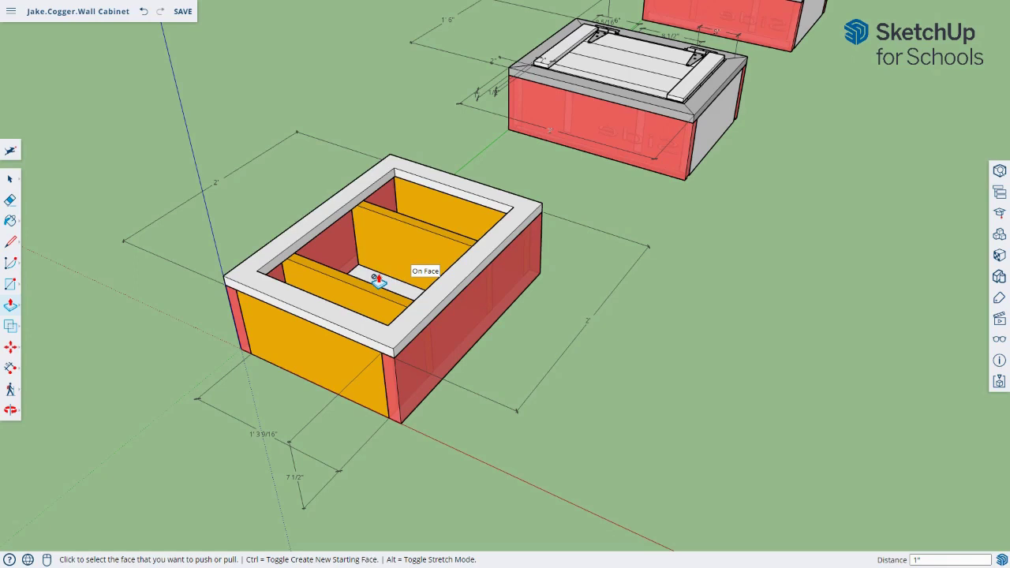
Step: Draw diagonal miter lines from the inner to the outer corner at all four corners of the face frame
key("l")
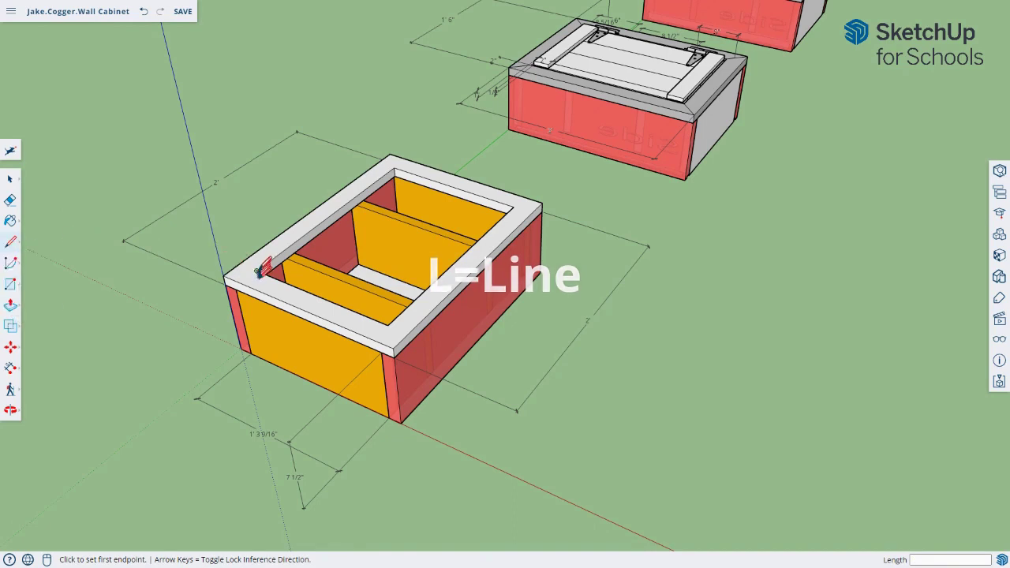
left_click(259, 271)
left_click(225, 275)
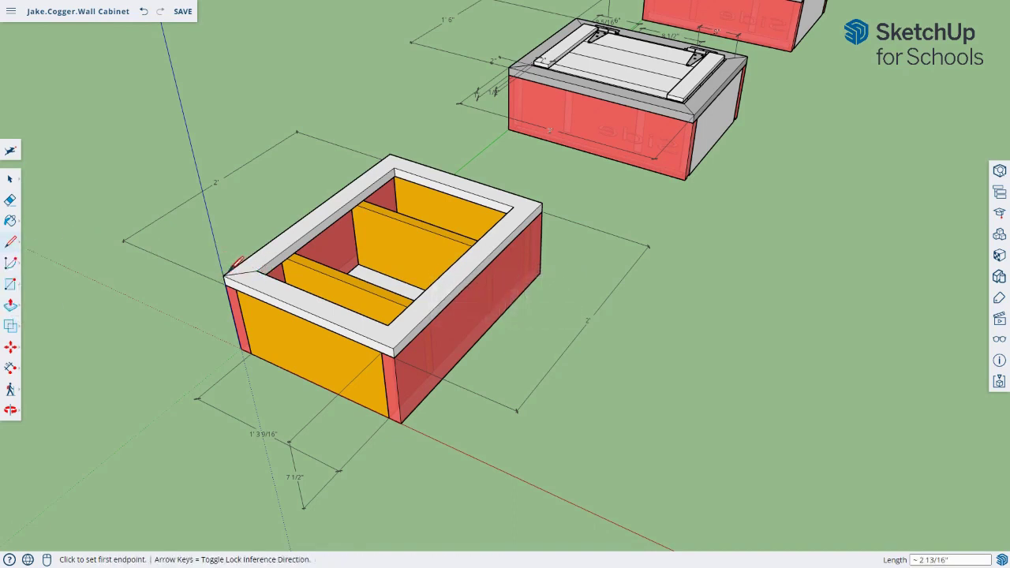
left_click(394, 167)
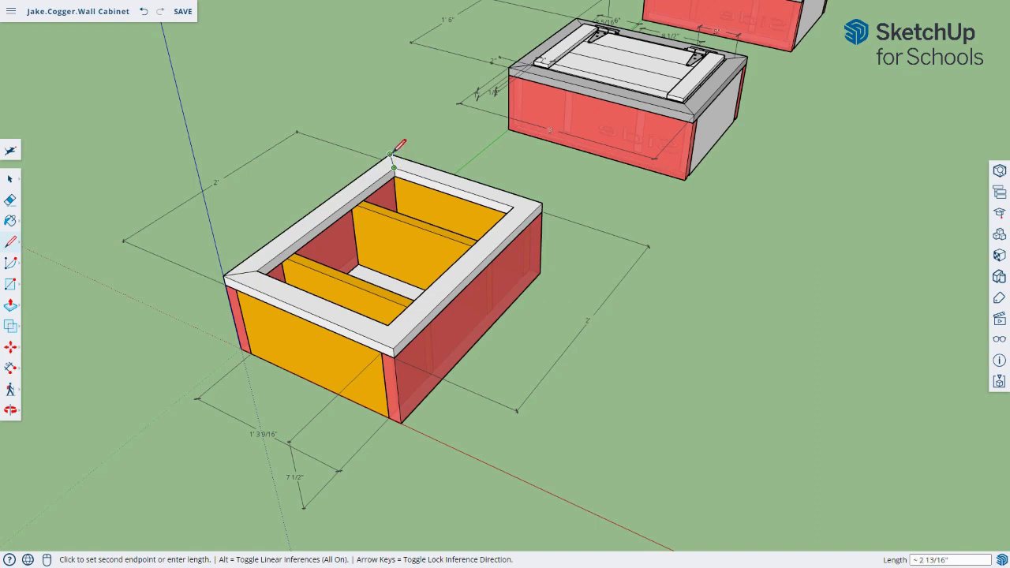
left_click(391, 154)
left_click(513, 206)
left_click(541, 204)
left_click(388, 325)
left_click(392, 348)
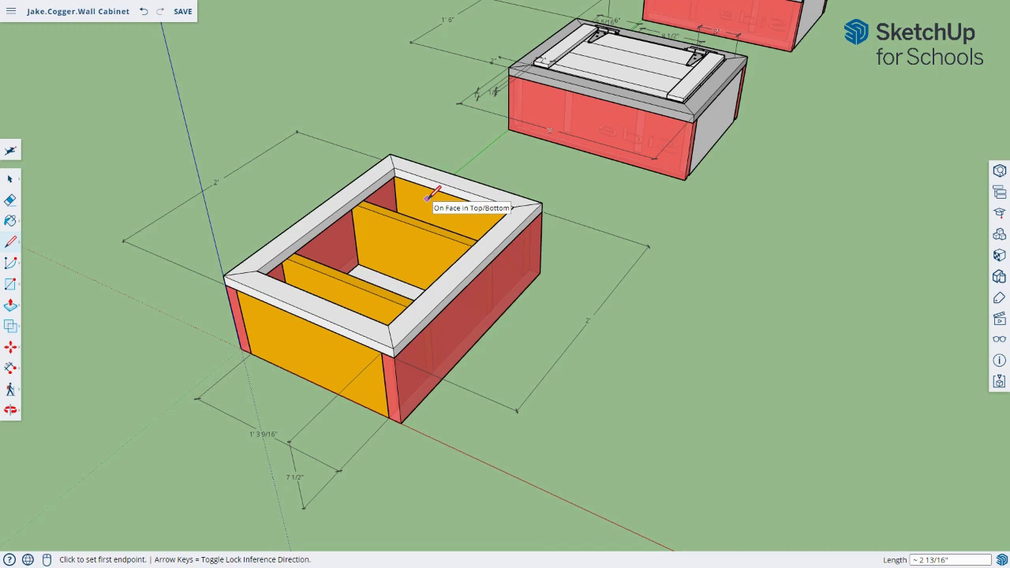
Step: Select all connected geometry of the face frame and make it a group
left_click(10, 179)
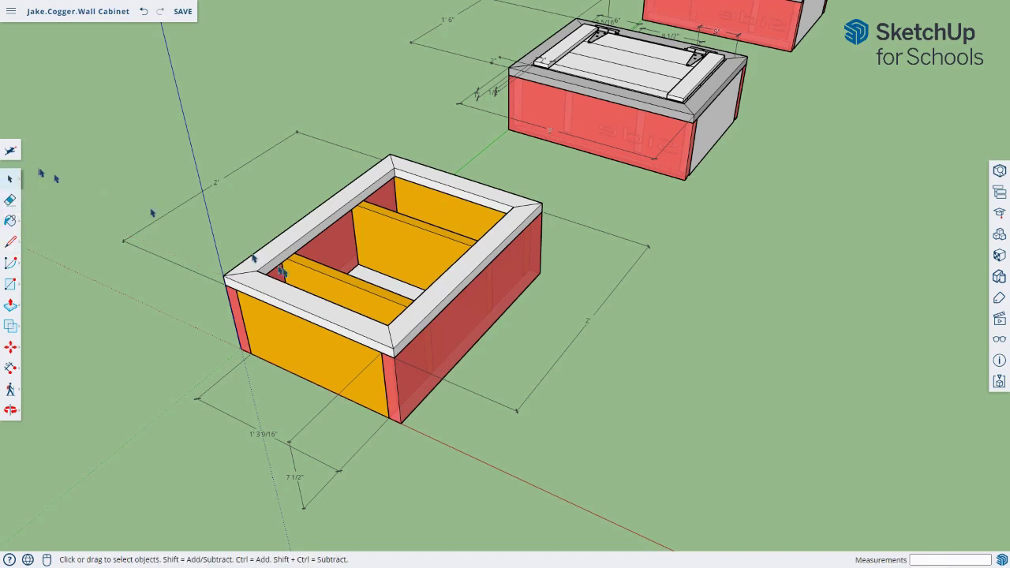
triple_click(305, 310)
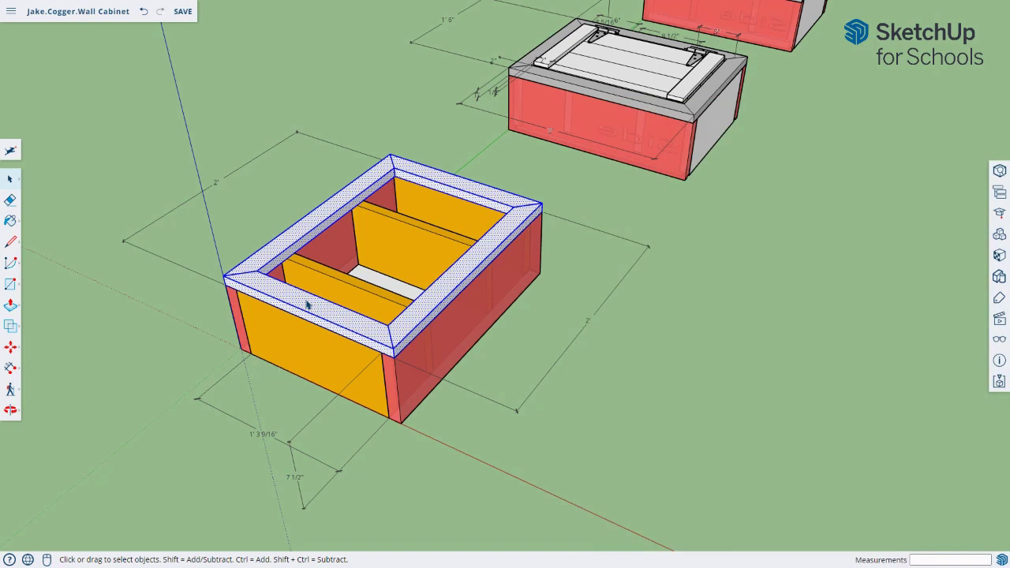
left_click(737, 415)
double_click(343, 320)
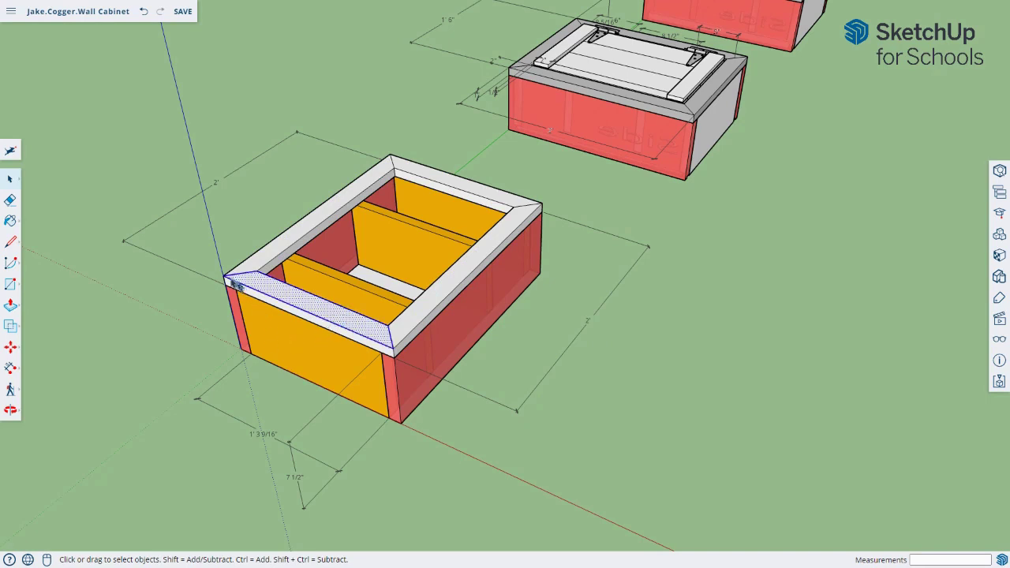
triple_click(398, 334)
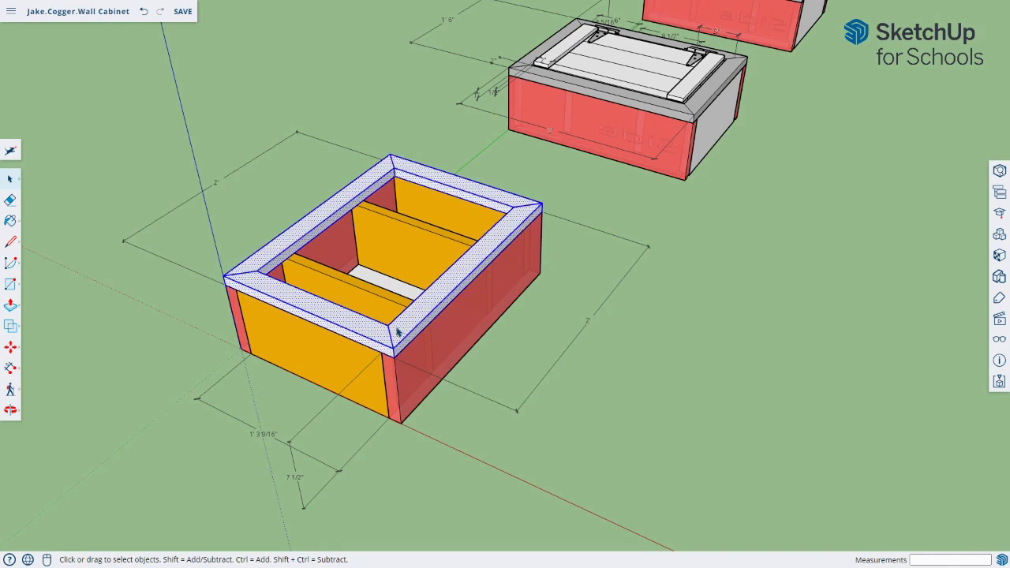
right_click(398, 333)
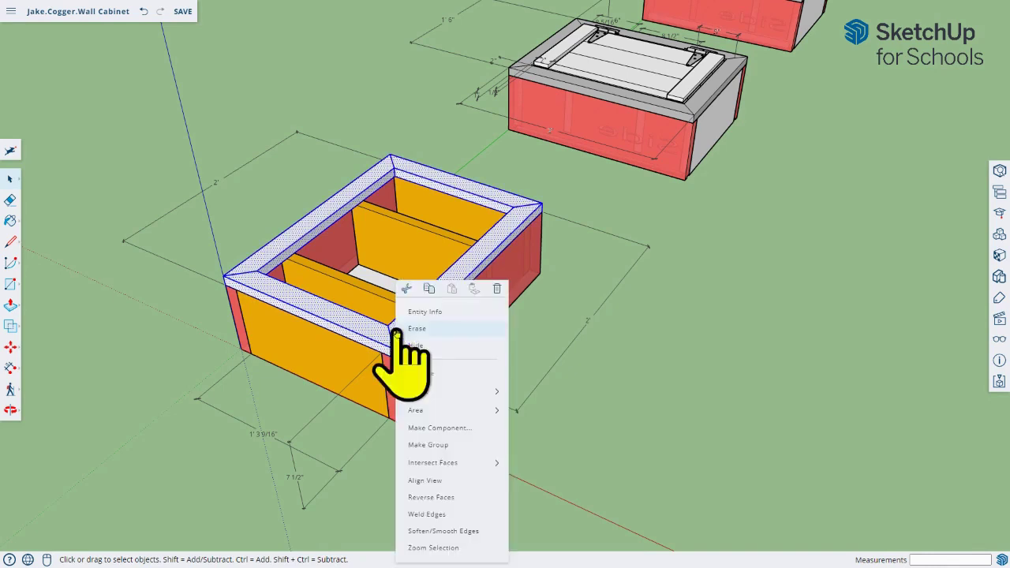
left_click(434, 445)
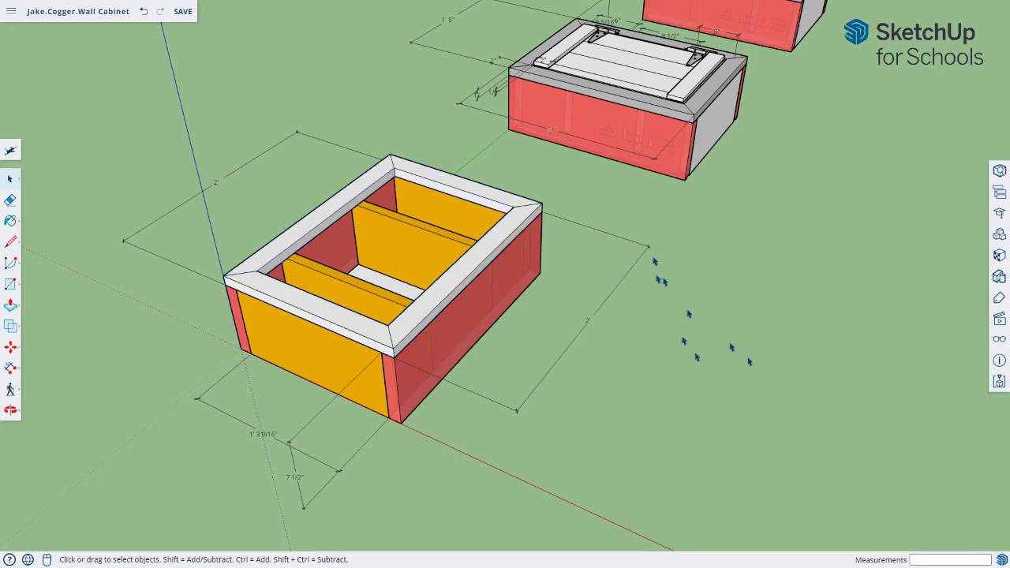
left_click(409, 319)
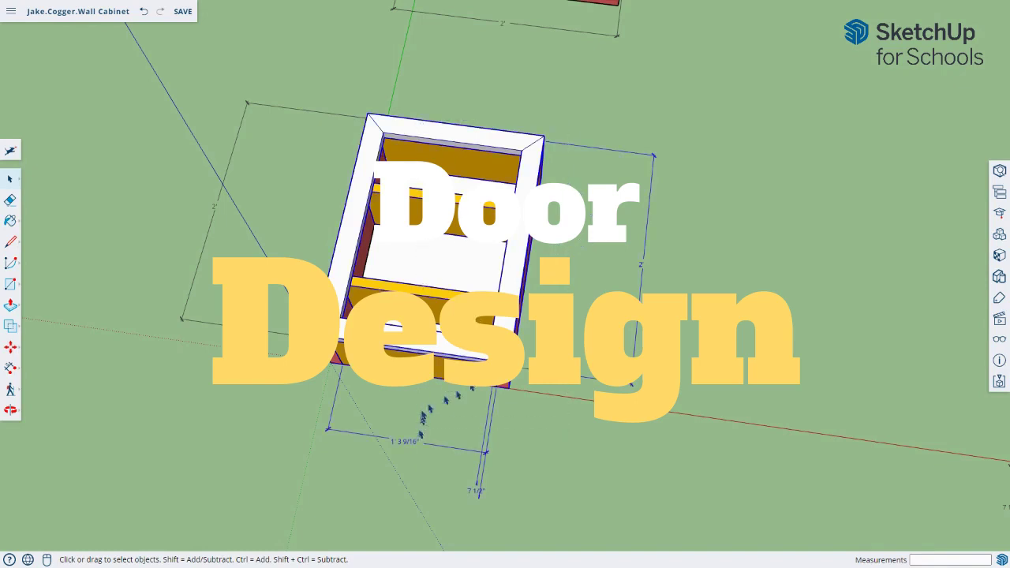
Step: Draw a 1' 2 1/16" by 1' 8" rectangle for the door between opposite inner corners of the face frame
middle_click_drag(691, 119, 345, 198, "shift")
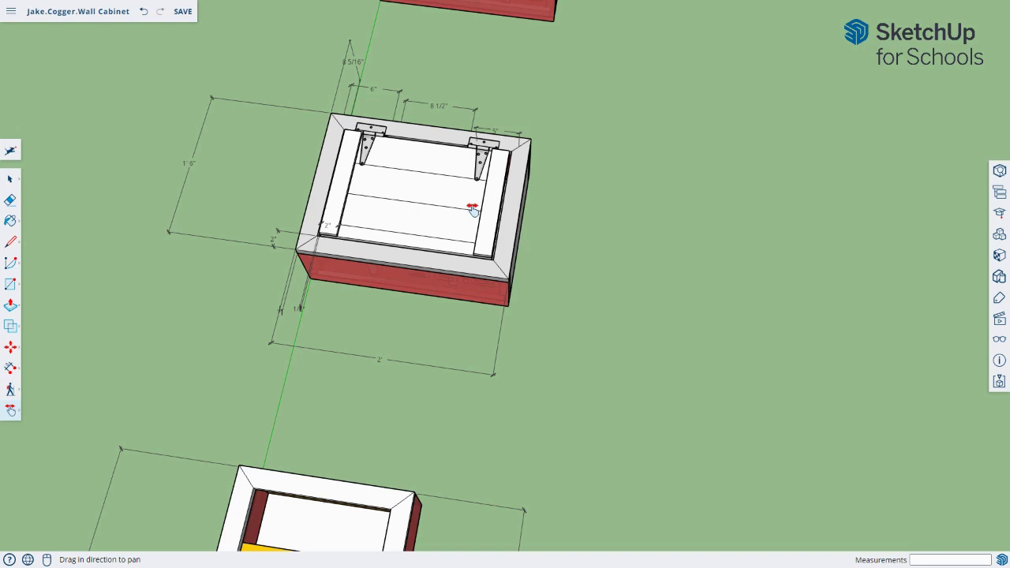
middle_click_drag(462, 309, 250, 147)
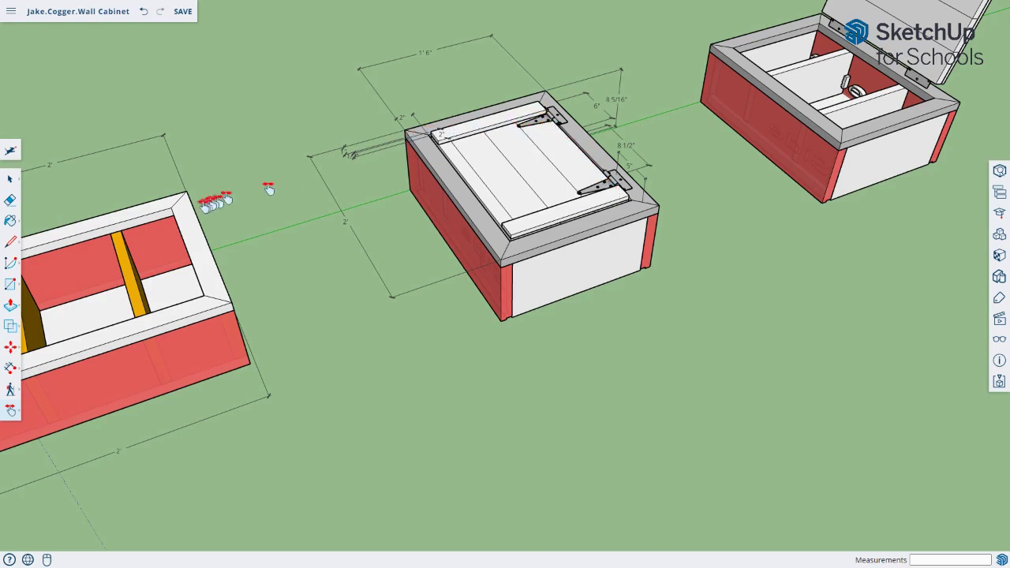
left_click_drag(201, 178, 368, 126)
key("o")
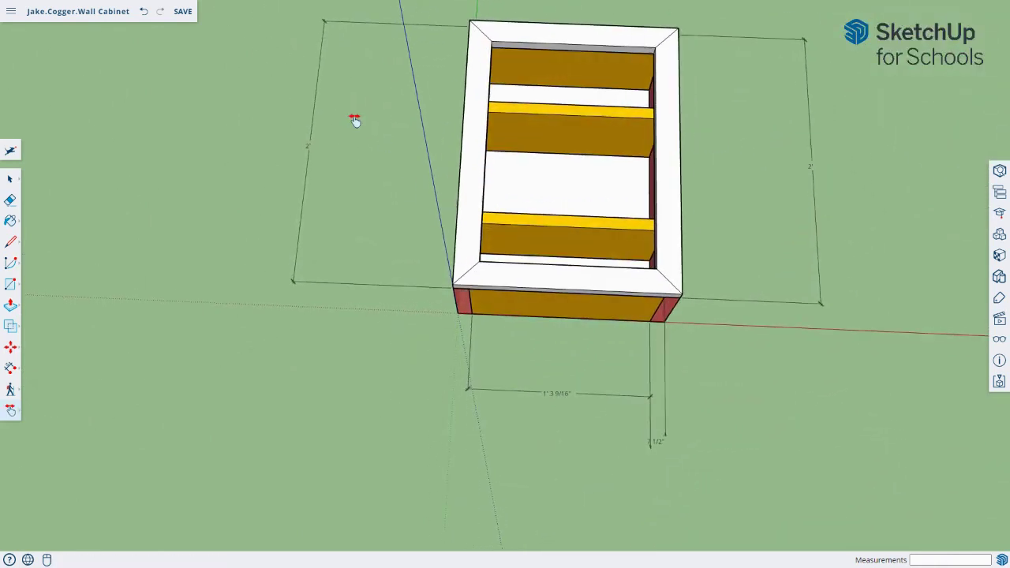
left_click(491, 41)
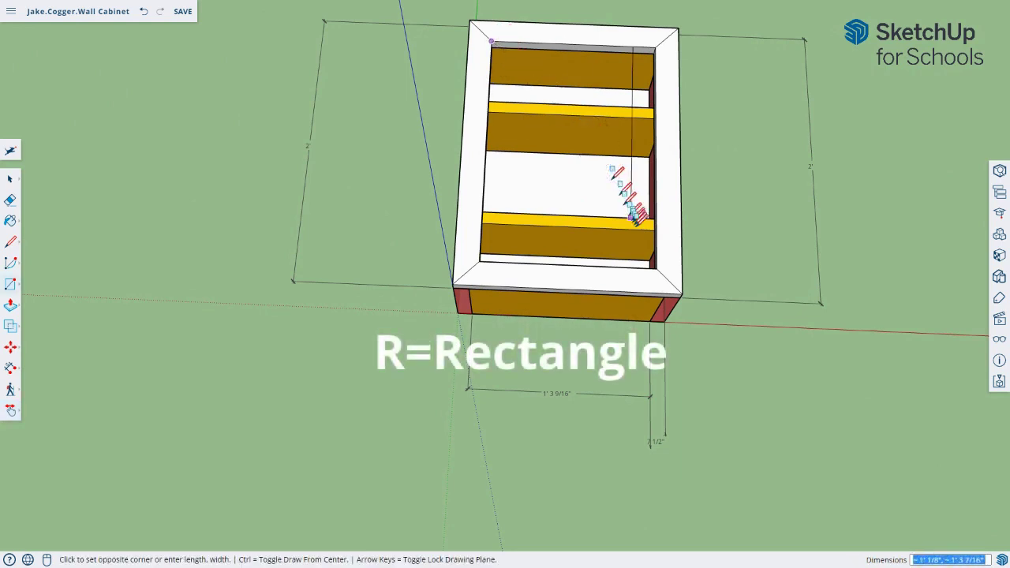
left_click(655, 268)
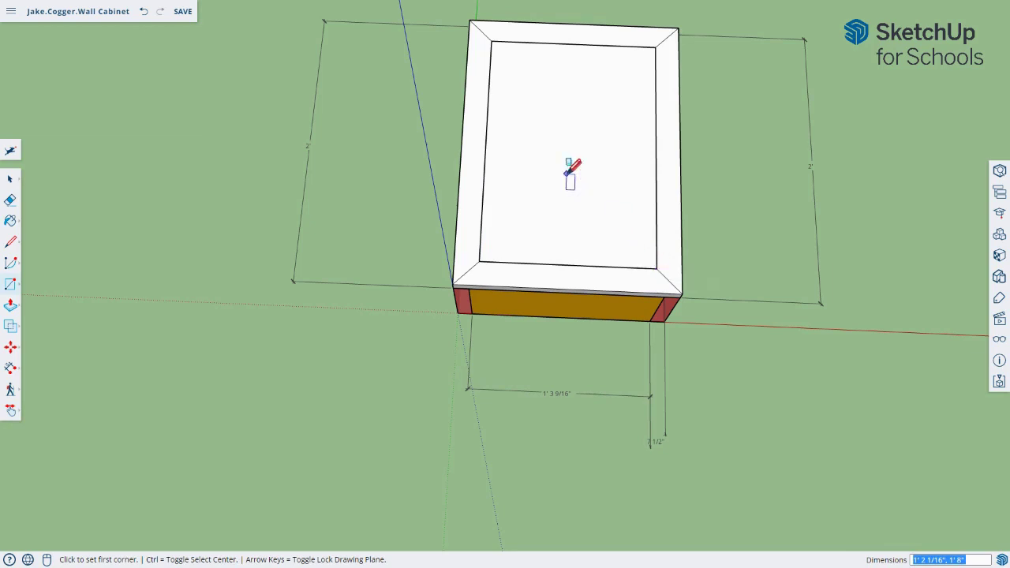
Step: Offset the edges of the door rectangle inward by 1/4" to outline a clearance gap inside the face frame
scroll(567, 171, "down", 5)
scroll(599, 155, "up", 3)
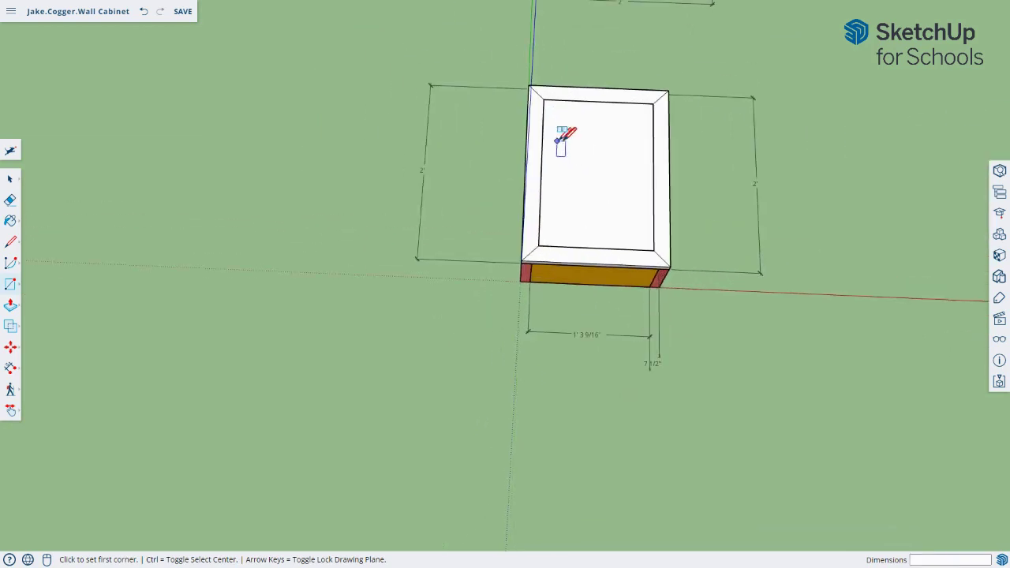
scroll(555, 124, "up", 2)
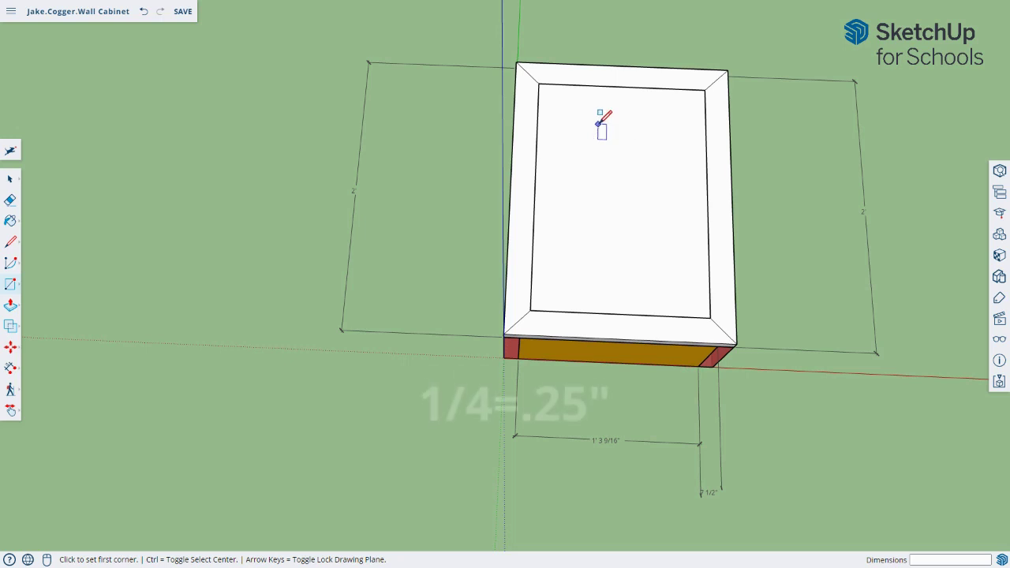
left_click(10, 305)
left_click(37, 330)
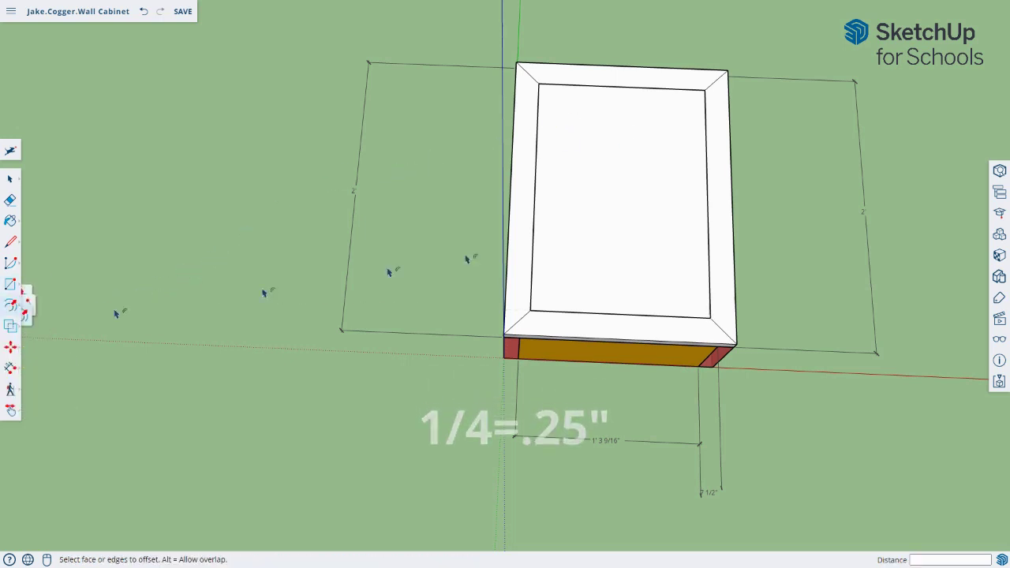
left_click(600, 114)
left_click(576, 85)
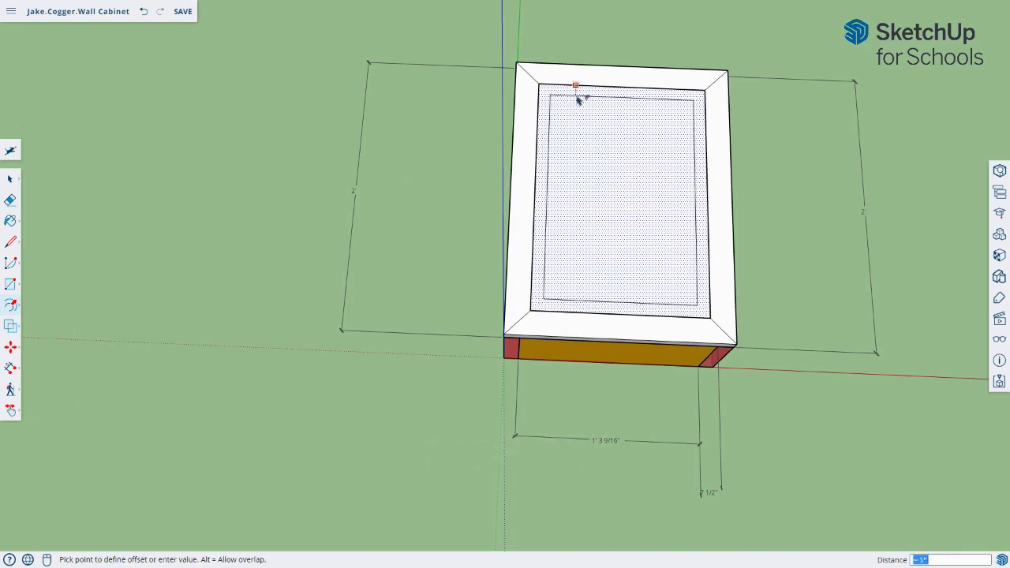
left_click(575, 100)
key("Return")
Step: Delete the thin outer strip between the face frame and the offset door outline to open the clearance gap
scroll(575, 100, "up", 6)
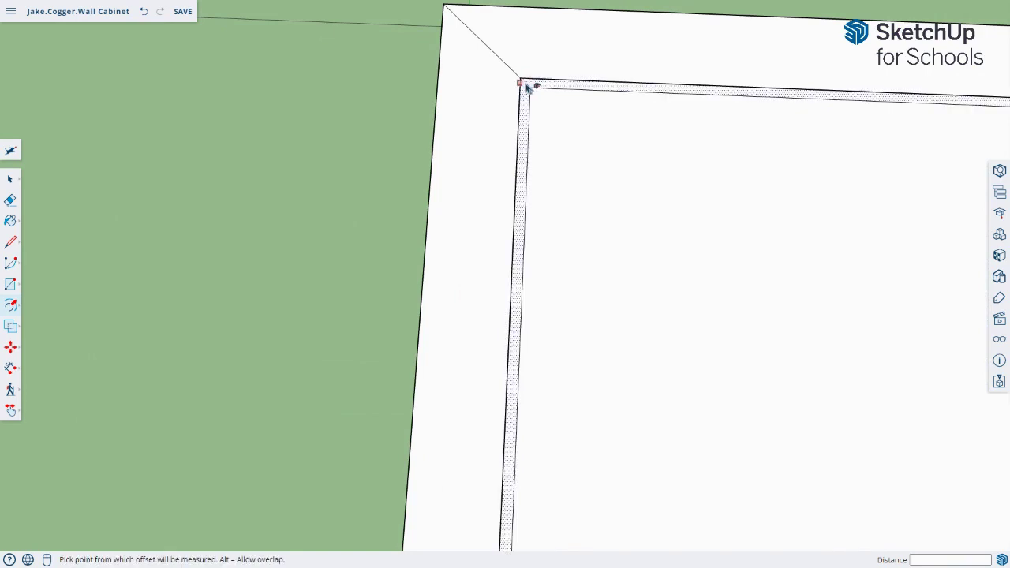
key("Escape")
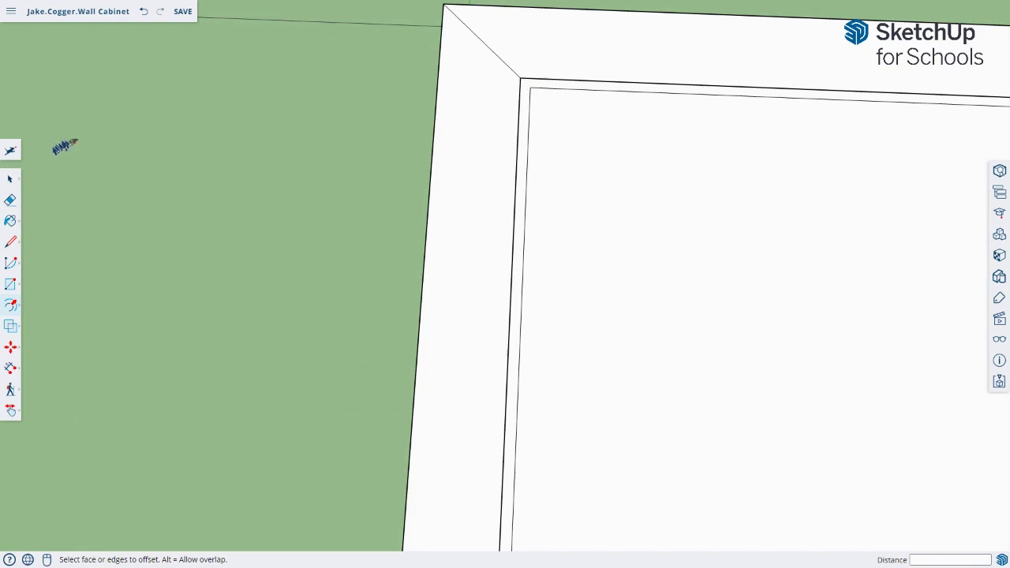
left_click(9, 179)
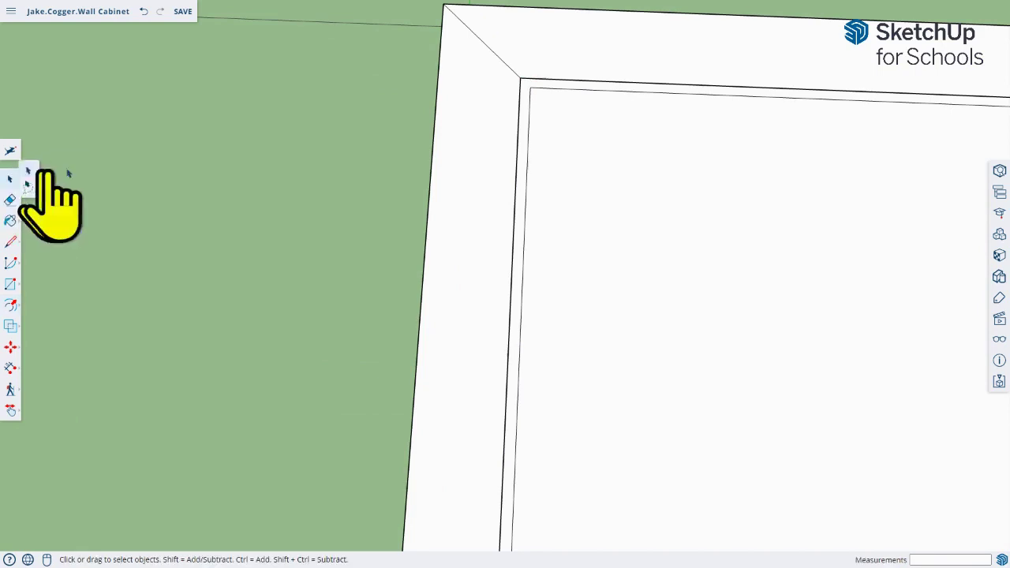
scroll(522, 198, "down", 5)
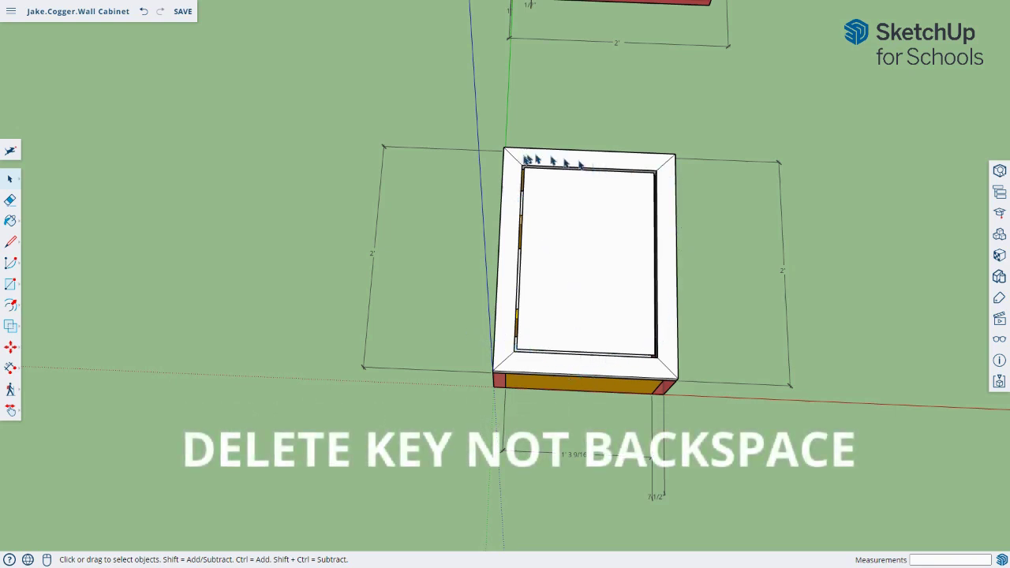
Step: Pull the inset door face outward to make the door 1" thick
middle_click_drag(756, 264, 539, 162)
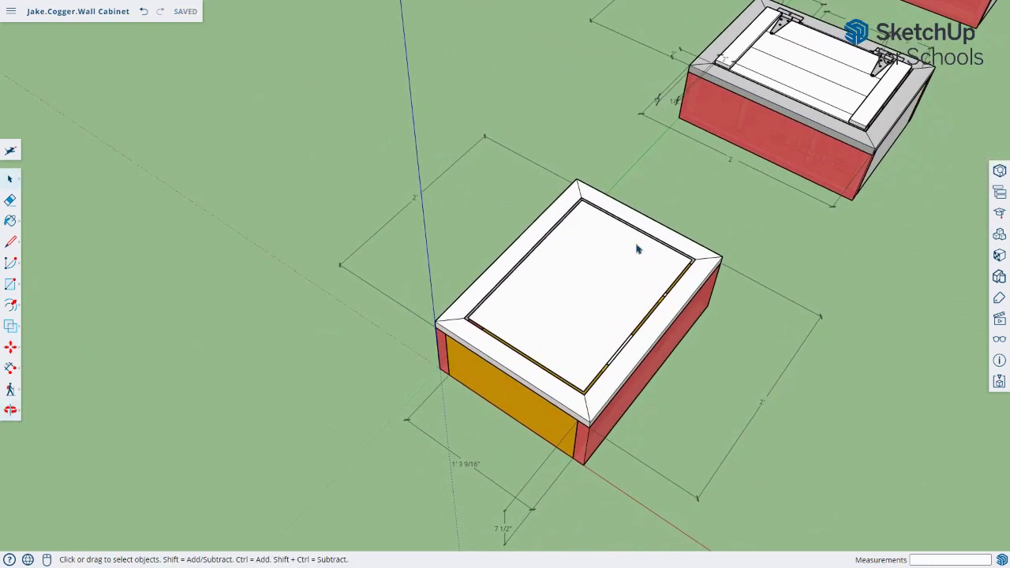
scroll(638, 249, "up", 3)
middle_click_drag(636, 250, 432, 242)
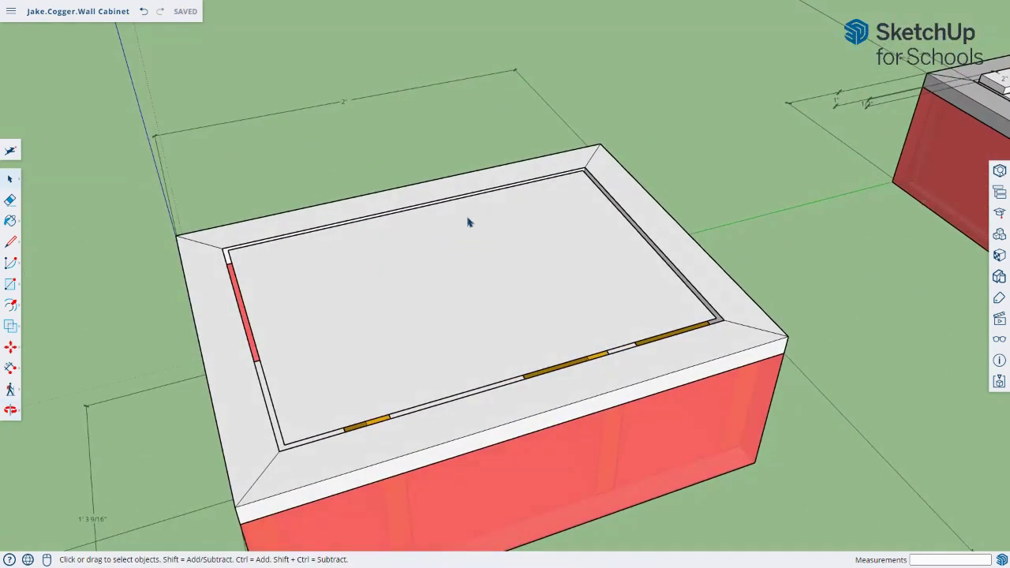
key("p")
left_click(409, 311)
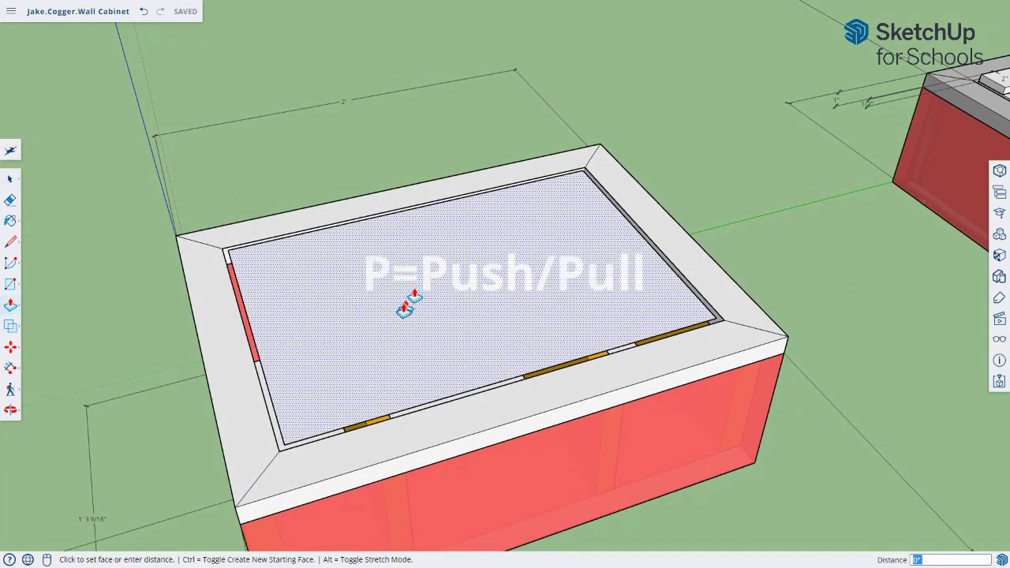
left_click(408, 248)
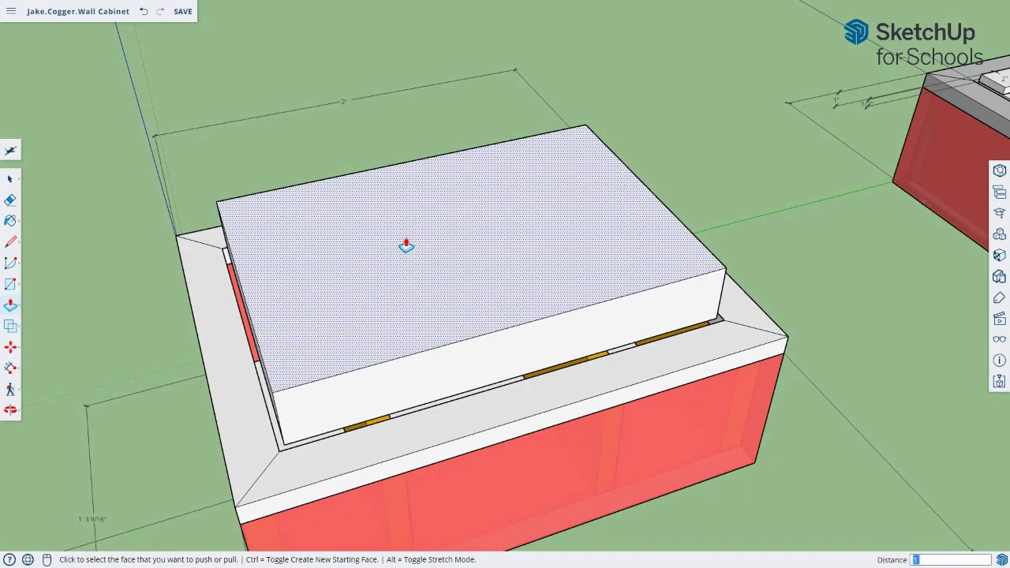
left_click(406, 246)
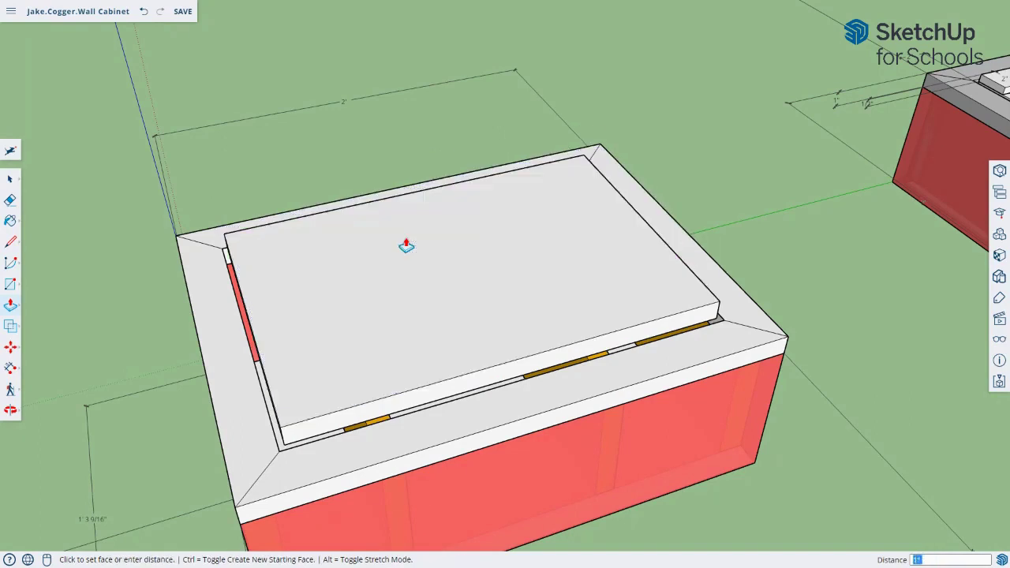
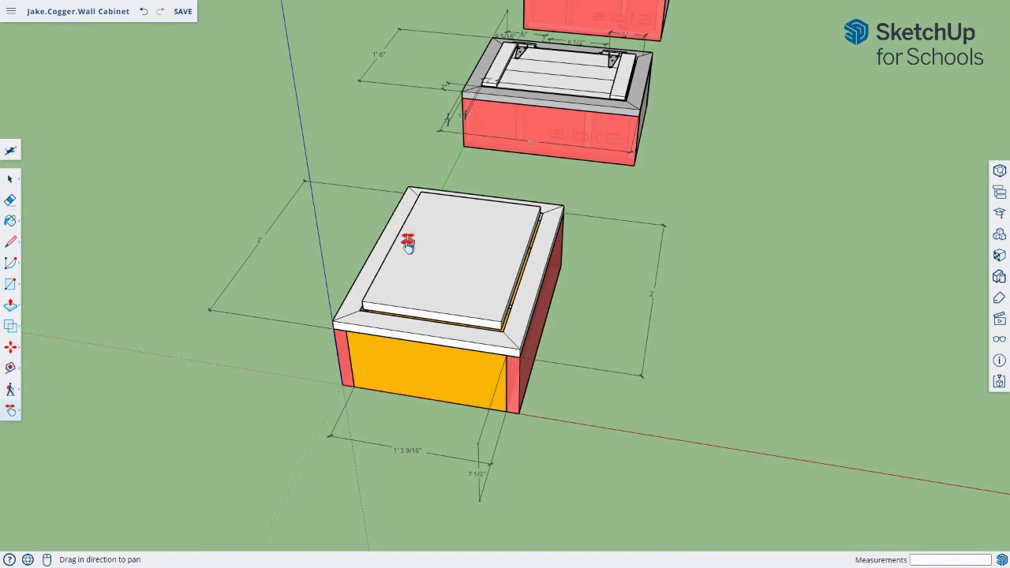
Step: Place three guides parallel to the door's long edge, spaced 4" apart starting from that edge
scroll(473, 245, "up", 5)
left_click_drag(482, 251, 303, 346)
key("t")
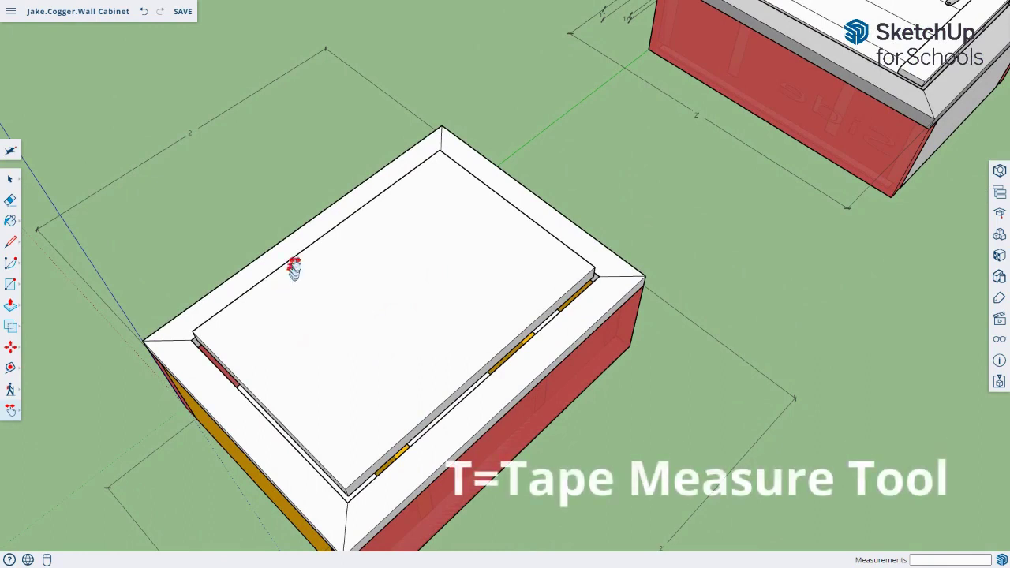
left_click(293, 265)
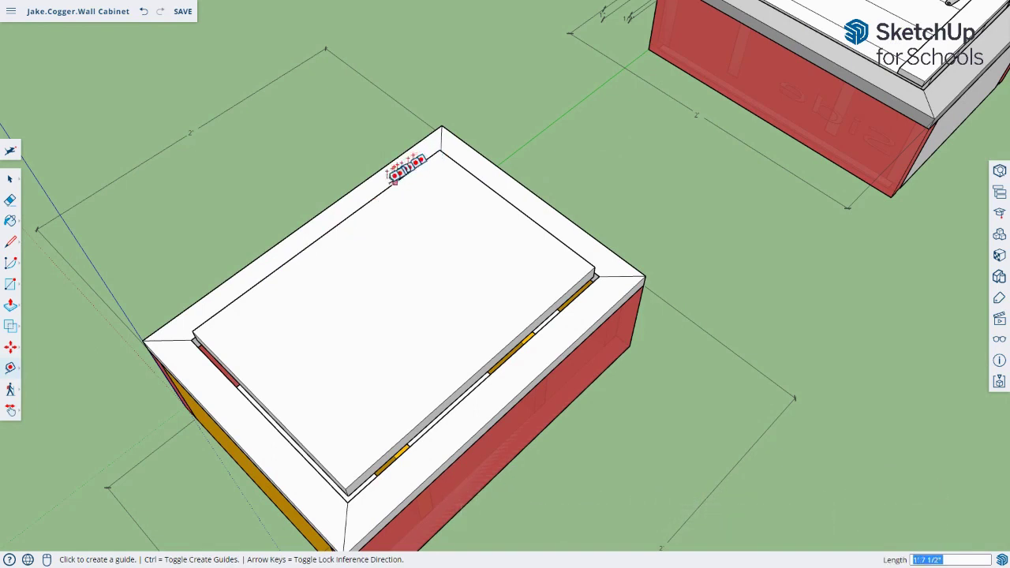
left_click(232, 293)
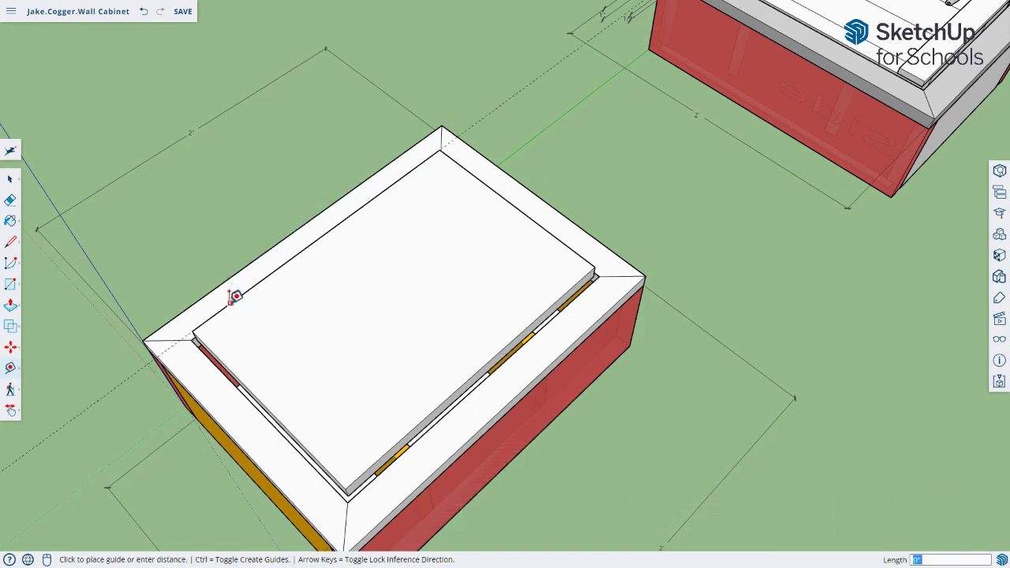
left_click(300, 375)
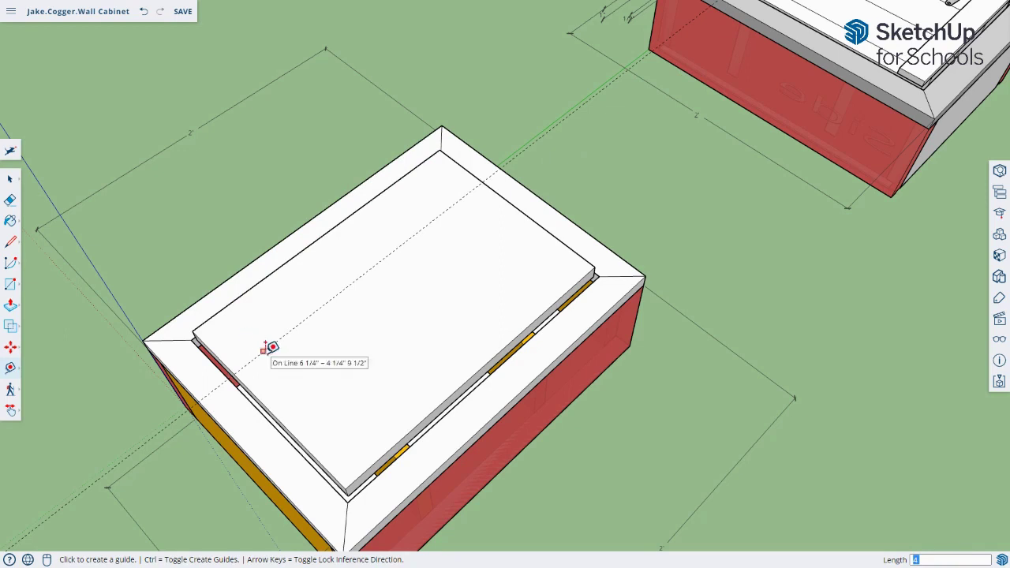
left_click(268, 344)
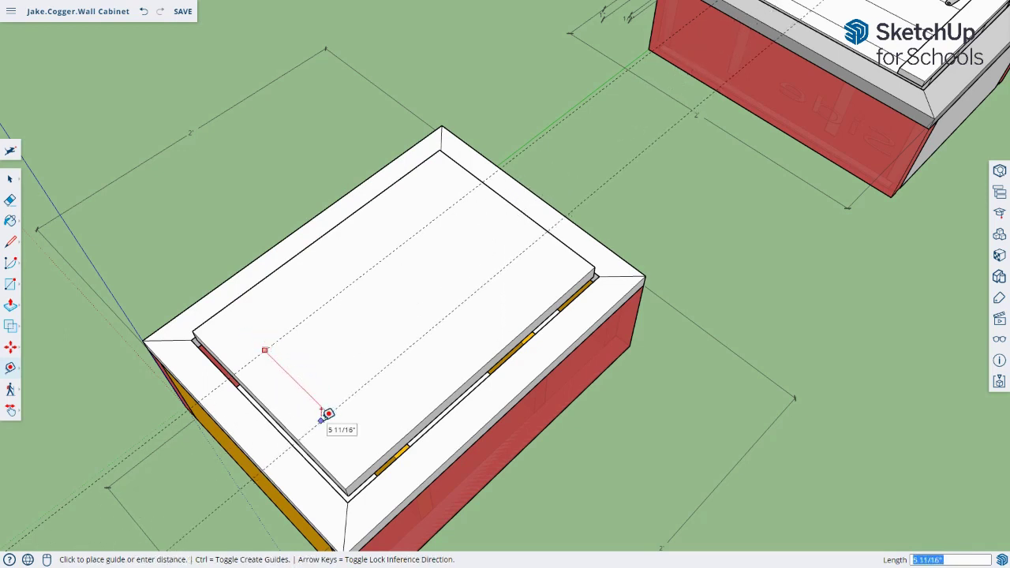
left_click(323, 411)
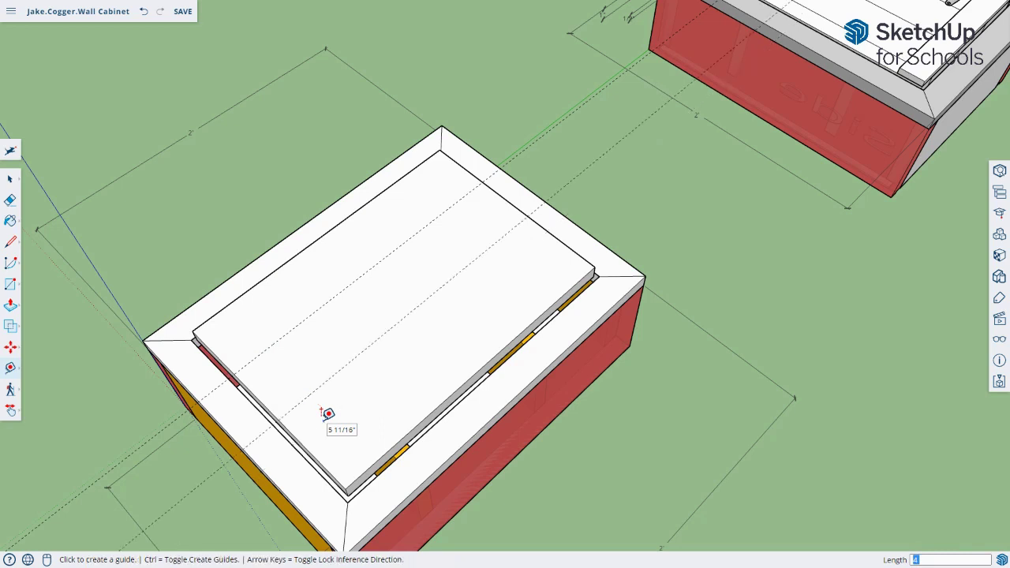
left_click(317, 388)
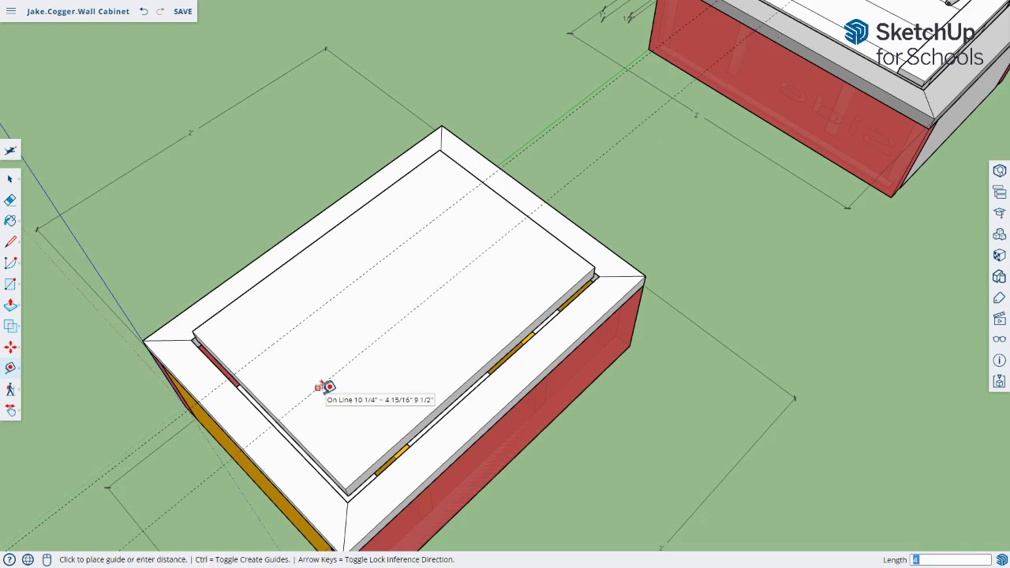
left_click(354, 428)
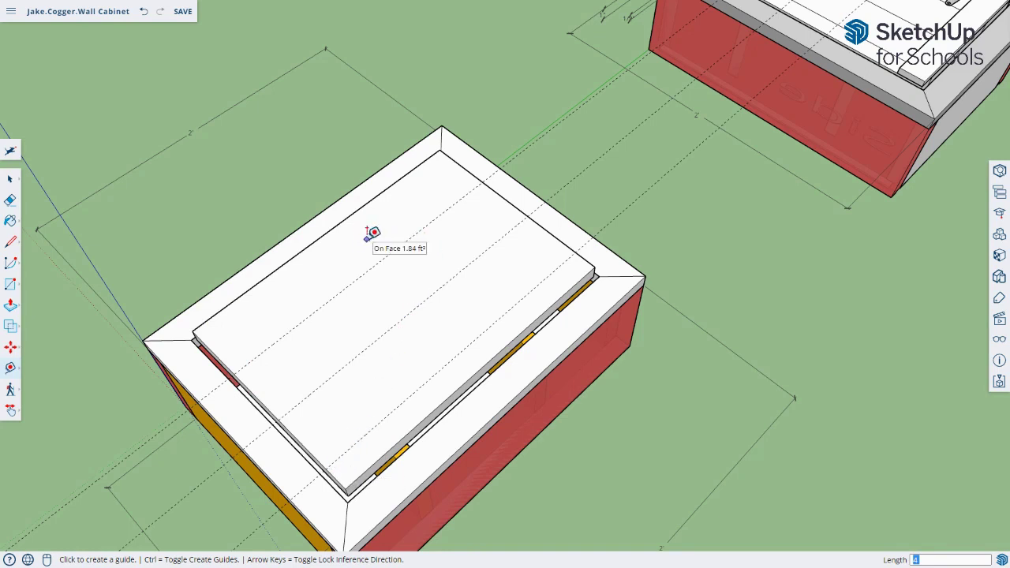
Step: Trace three lines along the guides across the full length of the door face to divide it into boards
key("l")
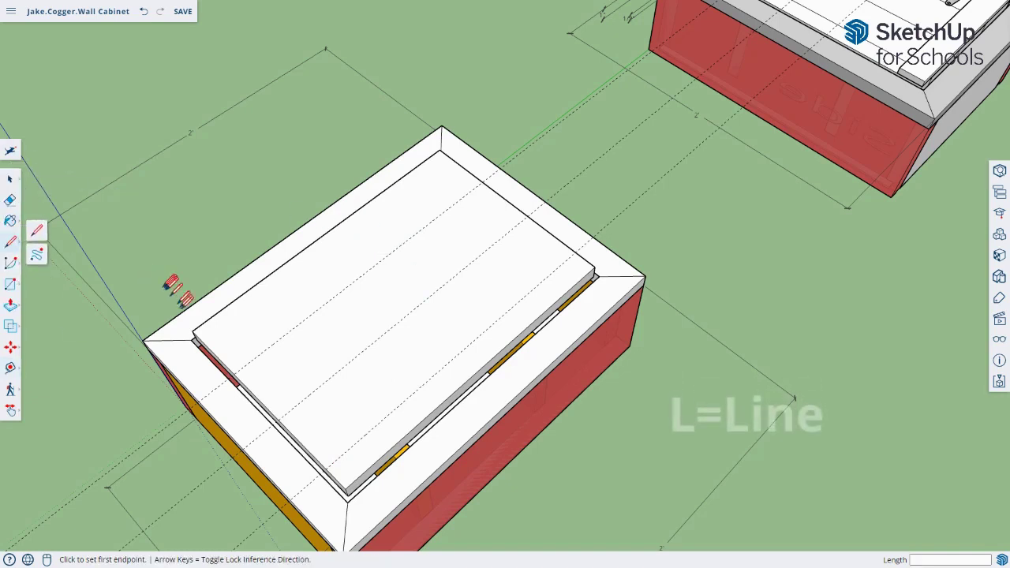
left_click(234, 374)
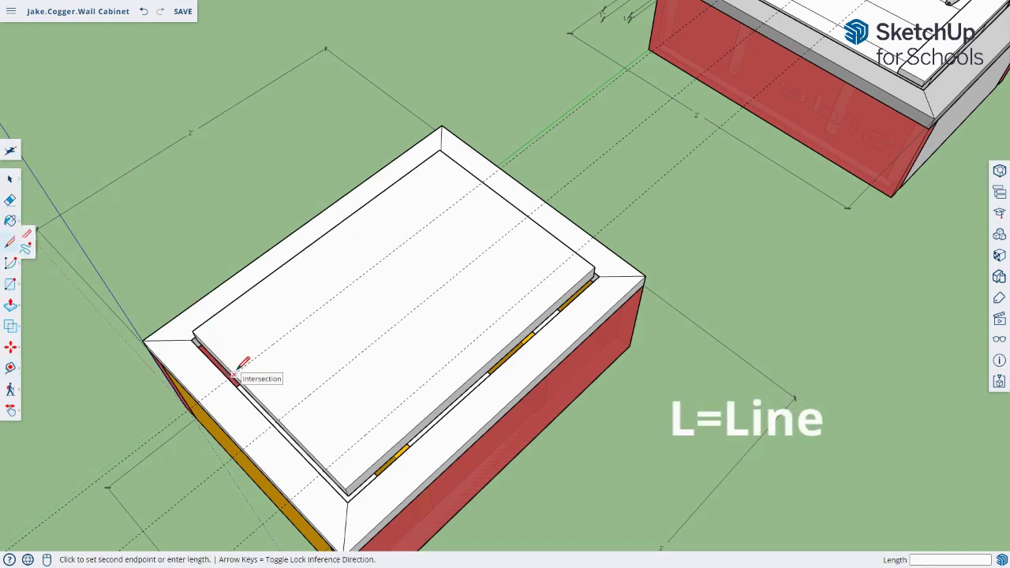
left_click(483, 181)
left_click(527, 214)
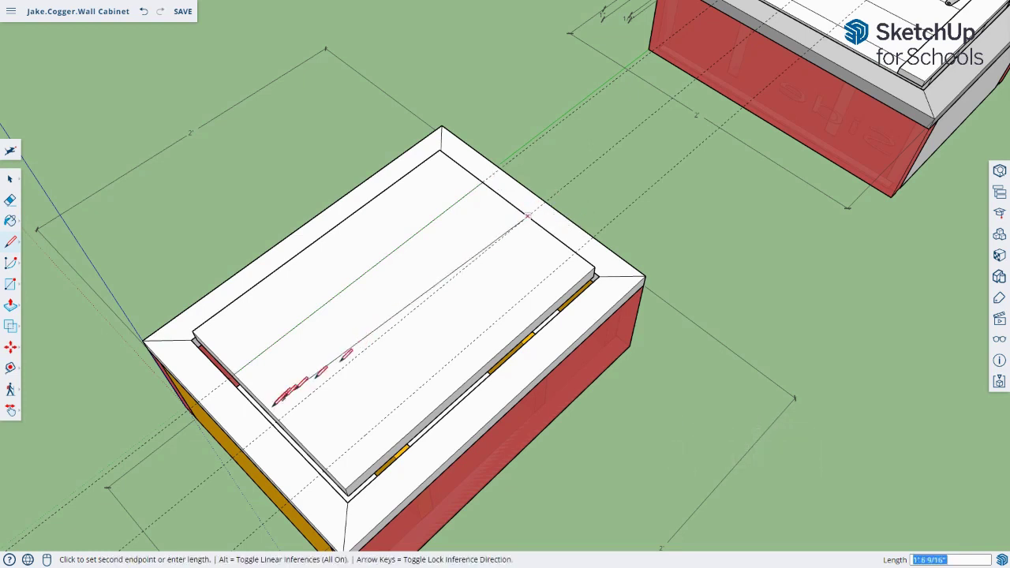
left_click(278, 416)
left_click(326, 465)
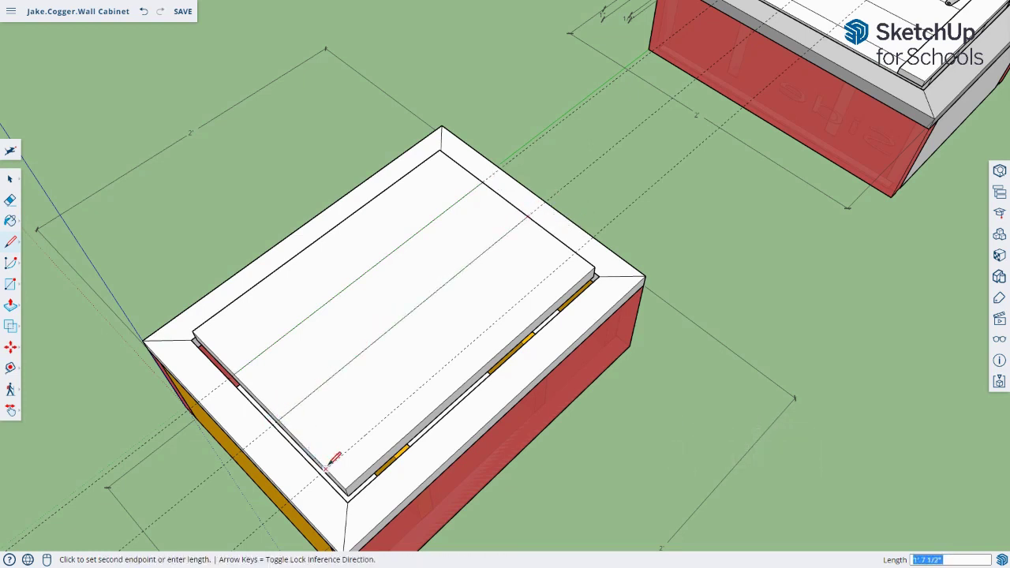
left_click(576, 255)
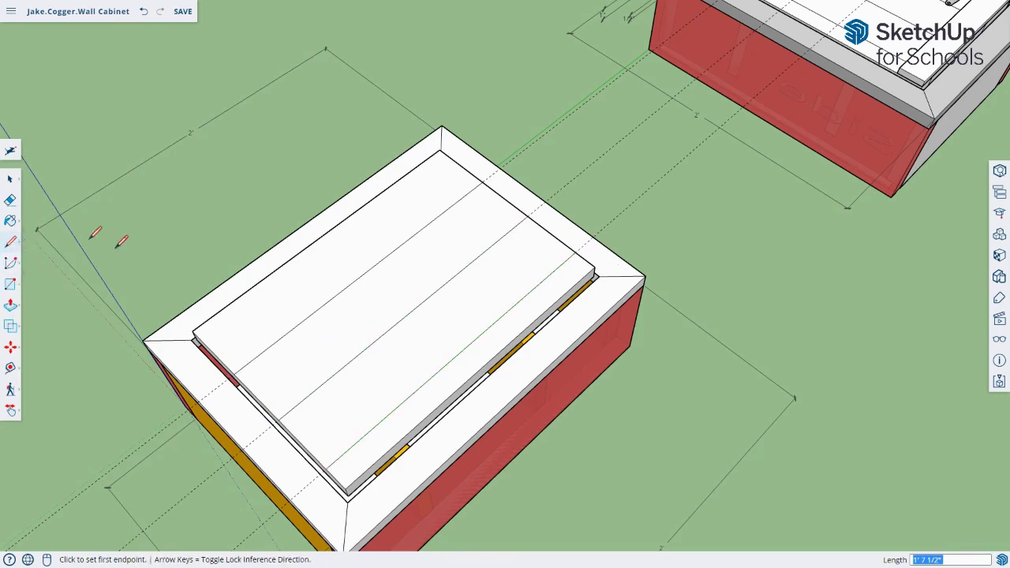
Step: Draw three 1" lines down the door's near end face, continuing the board divisions through its thickness
middle_click_drag(354, 356, 289, 288)
scroll(237, 331, "up", 4)
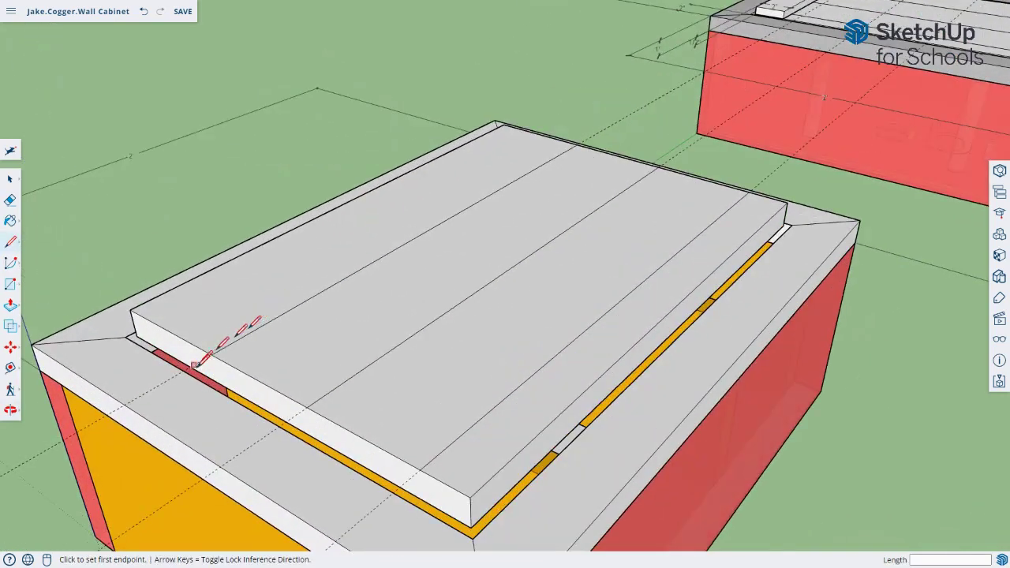
left_click(213, 354)
left_click(217, 380)
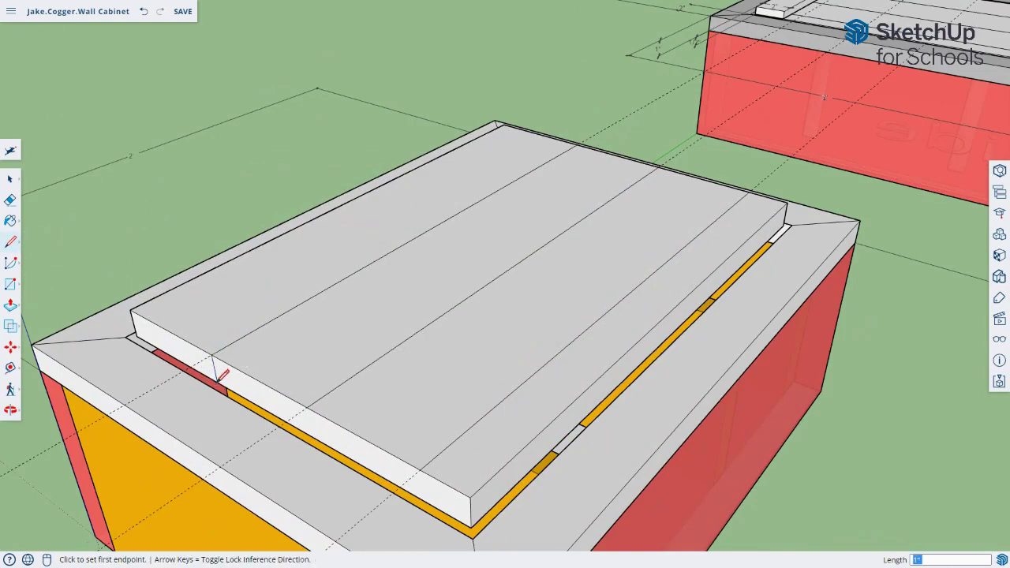
left_click(307, 408)
left_click(310, 433)
left_click(420, 470)
left_click(423, 498)
Step: Continue the board division lines down the thickness of the door's opposite end face
mouse_move(845, 176)
middle_mouse_down()
mouse_move(621, 225)
mouse_move(18, 113)
mouse_move(27, 126)
middle_mouse_up()
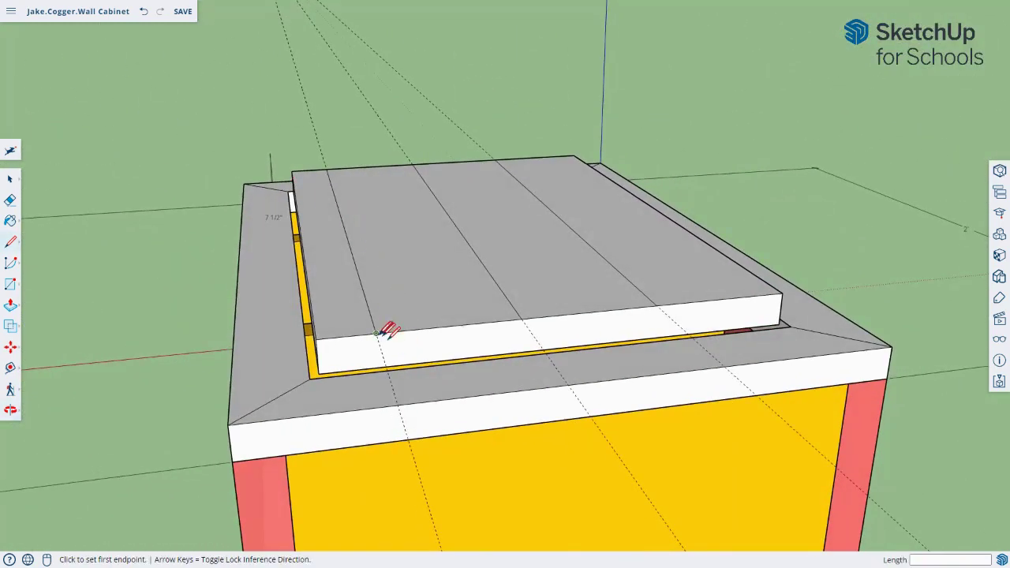
left_click(377, 334)
left_click(385, 372)
left_click(522, 319)
left_click(523, 346)
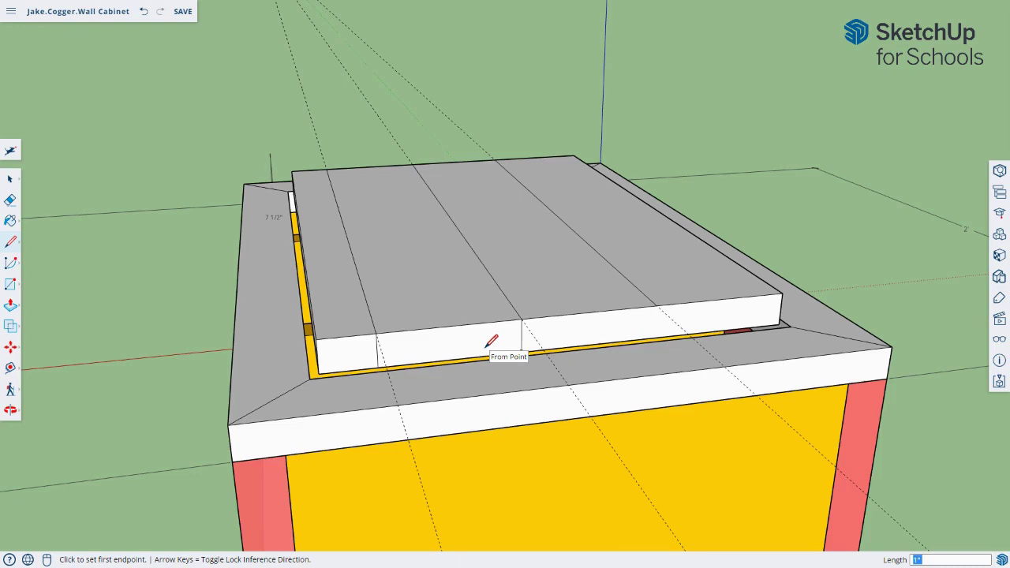
left_click(659, 304)
key("Escape")
Step: Dimension the width of the first door board, from the door's long edge to the first division line
middle_click_drag(394, 286, 676, 388)
scroll(584, 416, "down", 3)
middle_click_drag(586, 416, 992, 282, "shift")
scroll(992, 282, "up", 2)
middle_click_drag(858, 239, 636, 198, "shift")
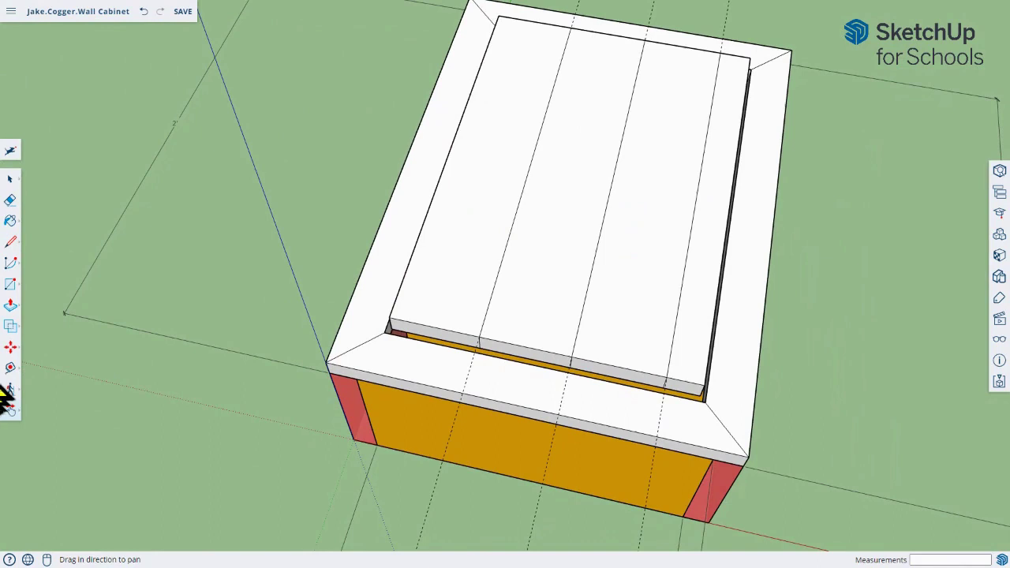
left_click(10, 368)
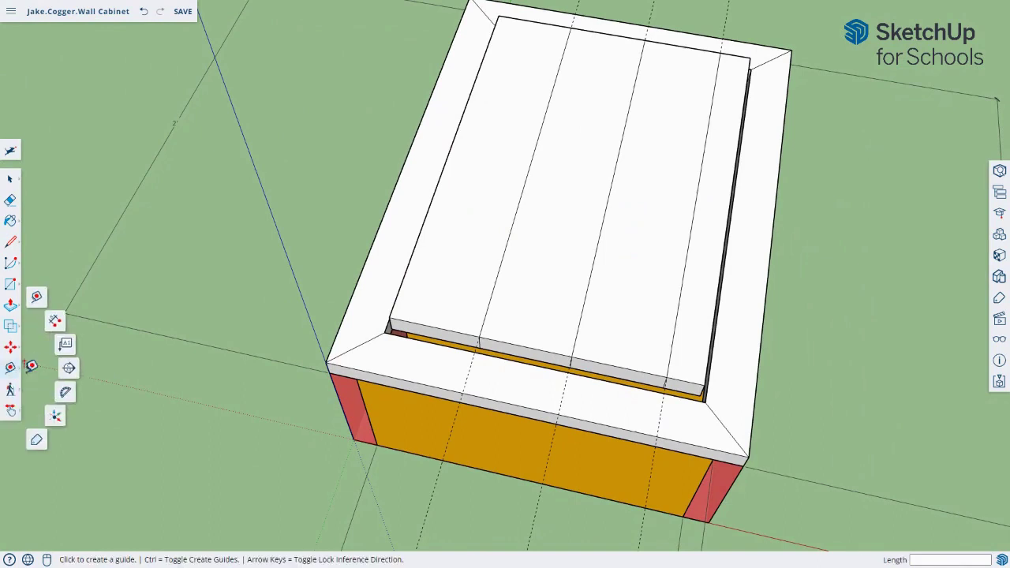
left_click(55, 320)
left_click(389, 319)
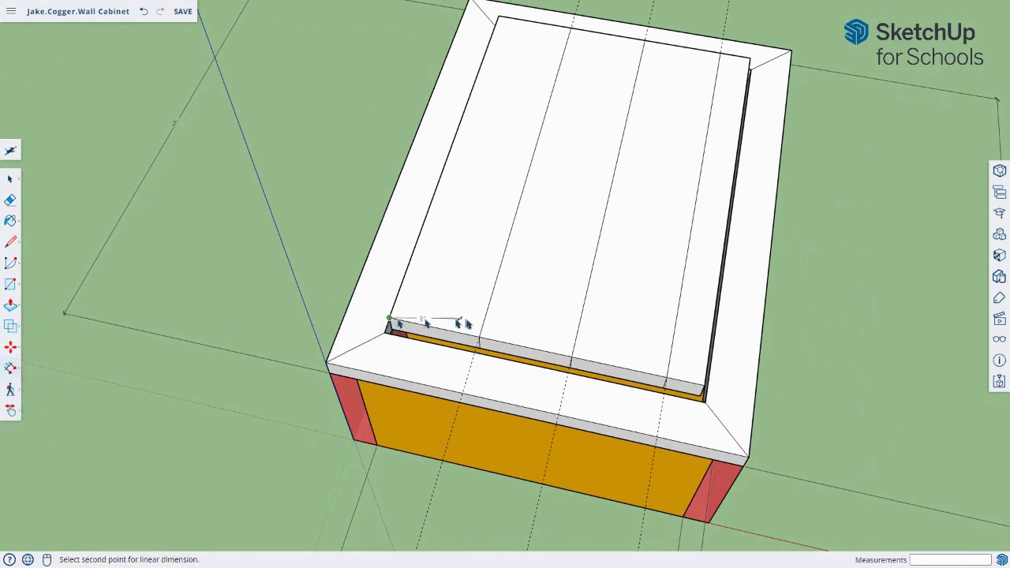
left_click(479, 338)
left_click(491, 294)
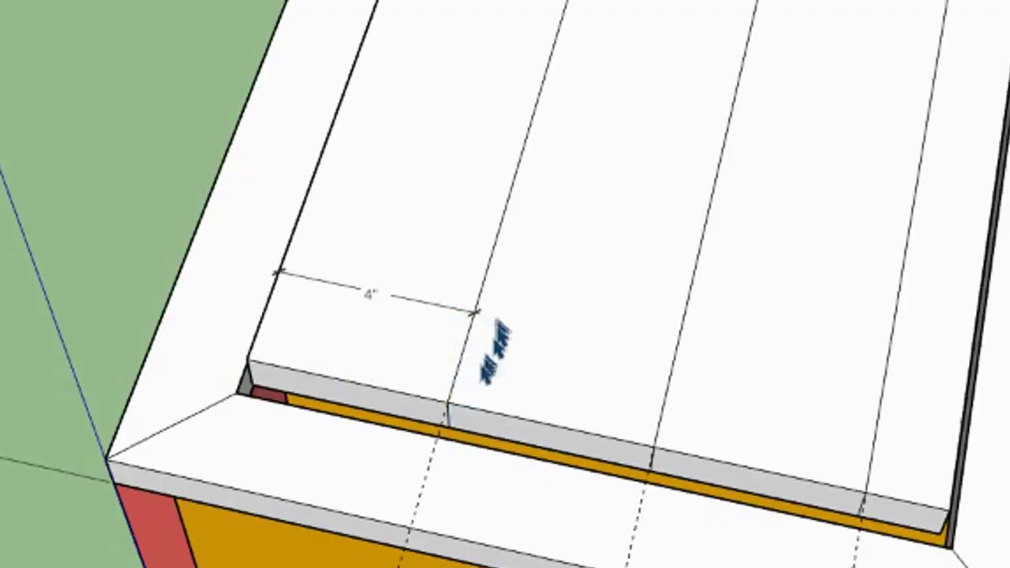
Step: Dimension the widths of the second and third door boards between their division lines
left_click(479, 338)
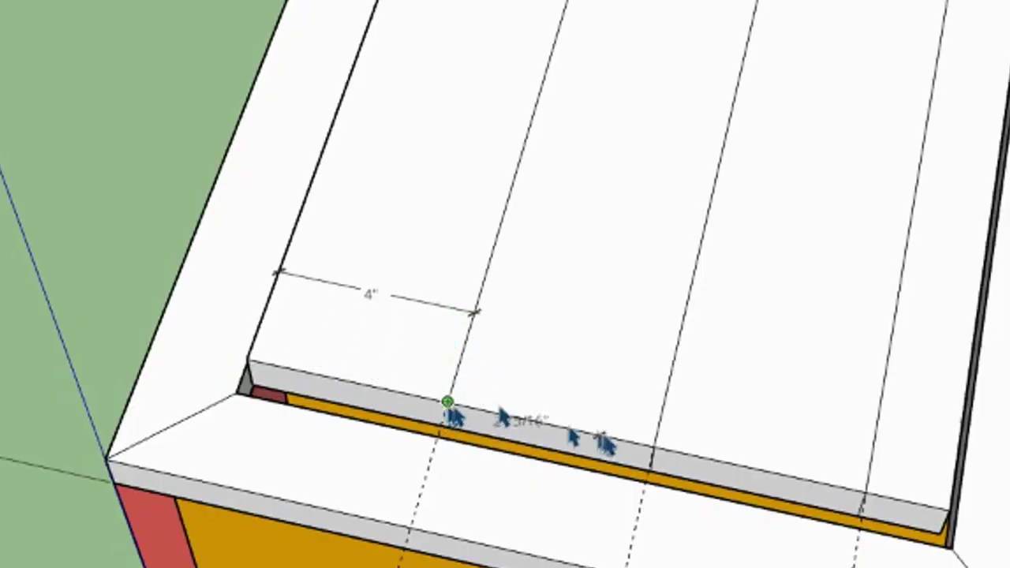
left_click(654, 446)
left_click(669, 388)
left_click(654, 447)
left_click(865, 494)
left_click(900, 357)
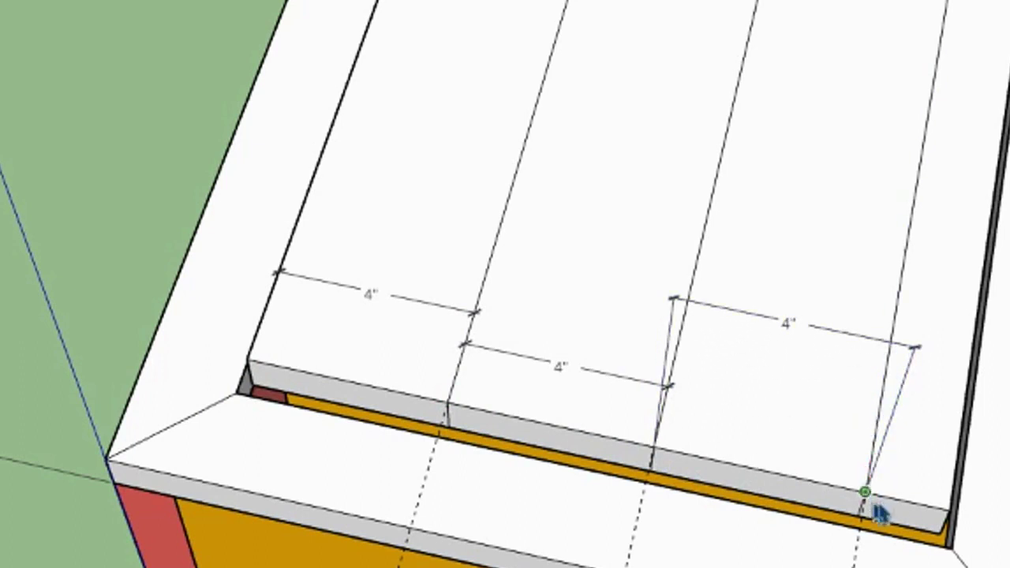
Step: Dimension the width of the narrow last door strip, from the third division line to the door's other long edge
left_click(950, 512)
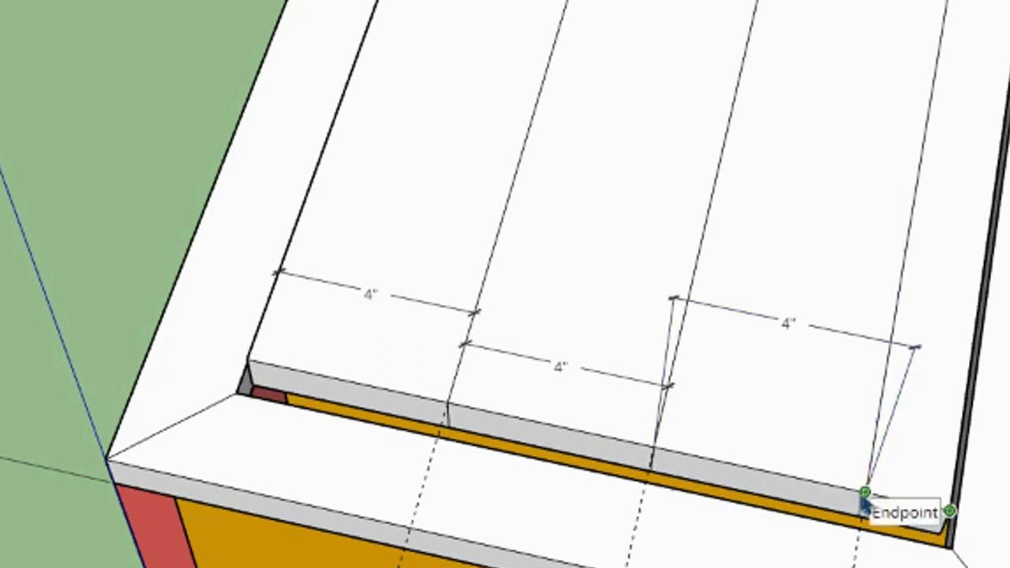
left_click(872, 498)
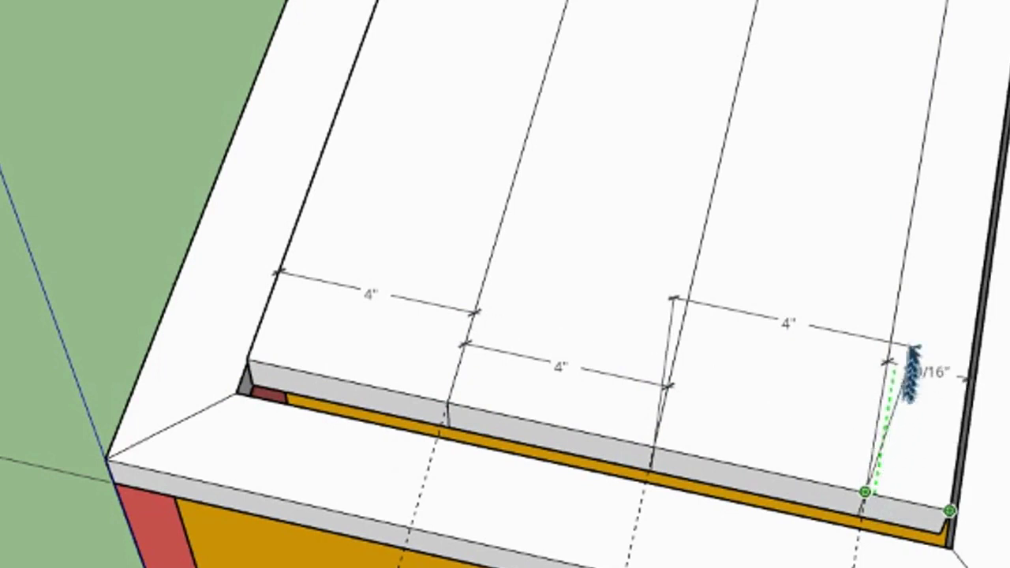
left_click(927, 237)
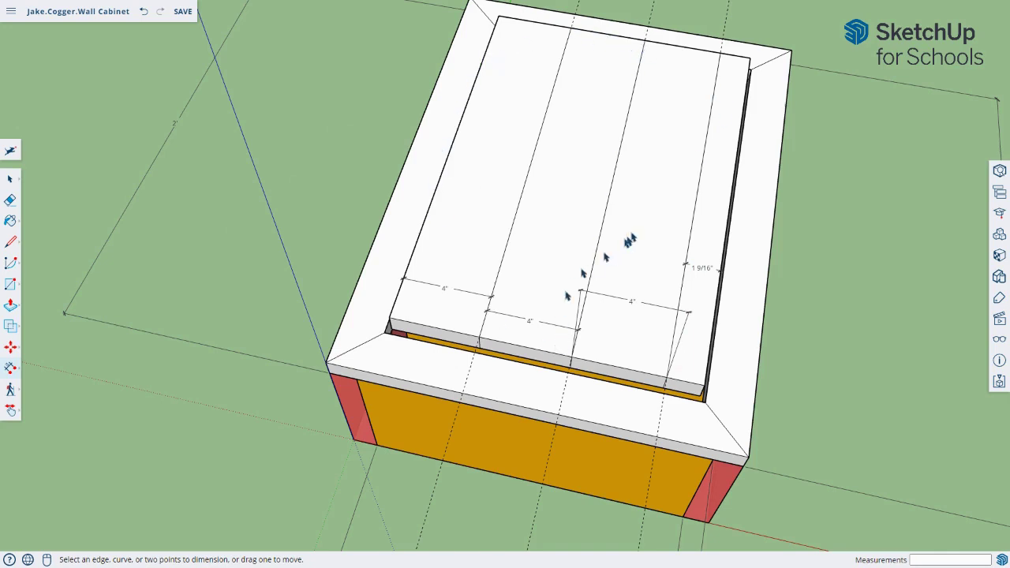
Step: Select the entire door with its board divisions and make it a group
left_click(11, 182)
mouse_move(11, 183)
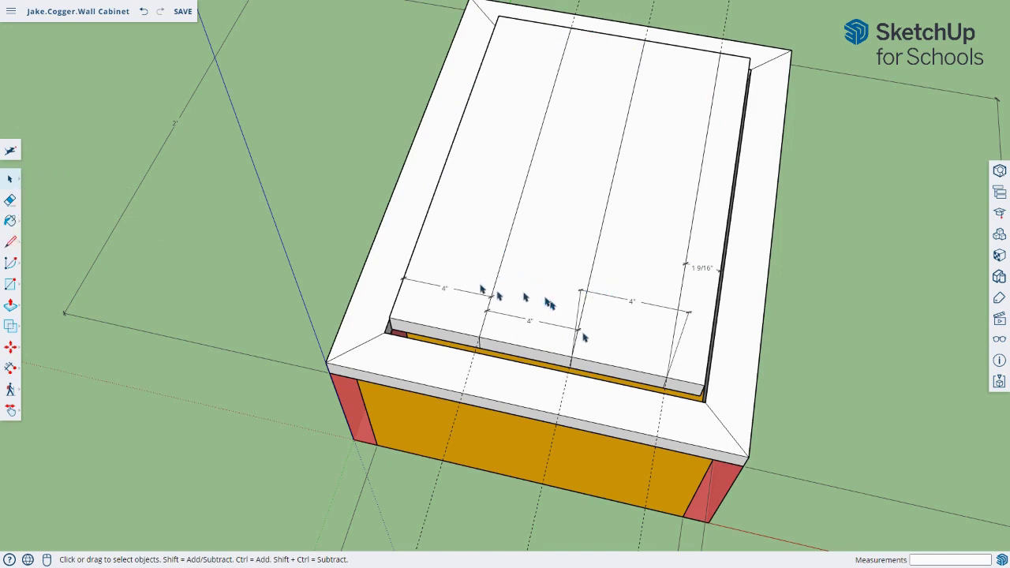
triple_click(521, 263)
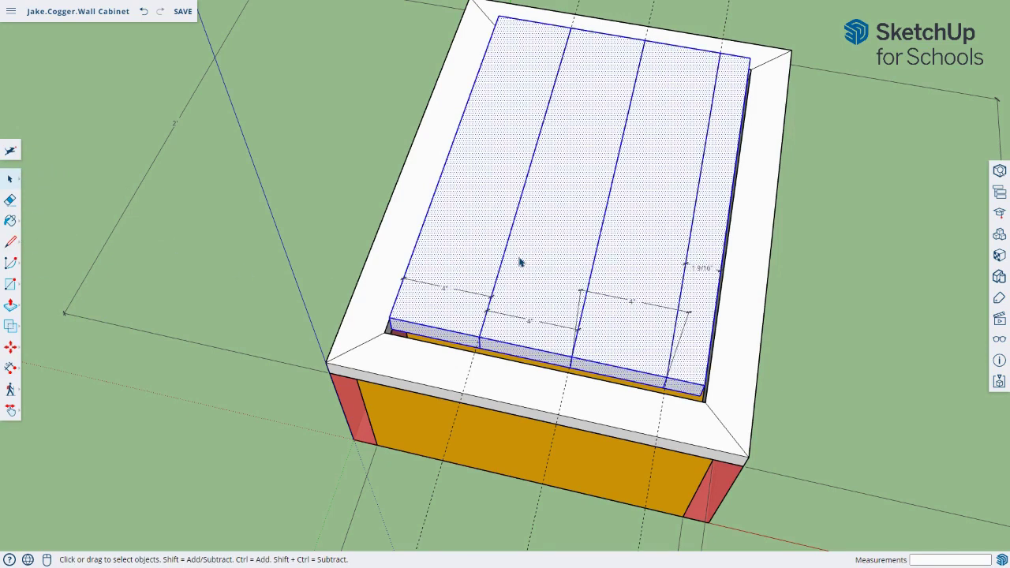
right_click(520, 263)
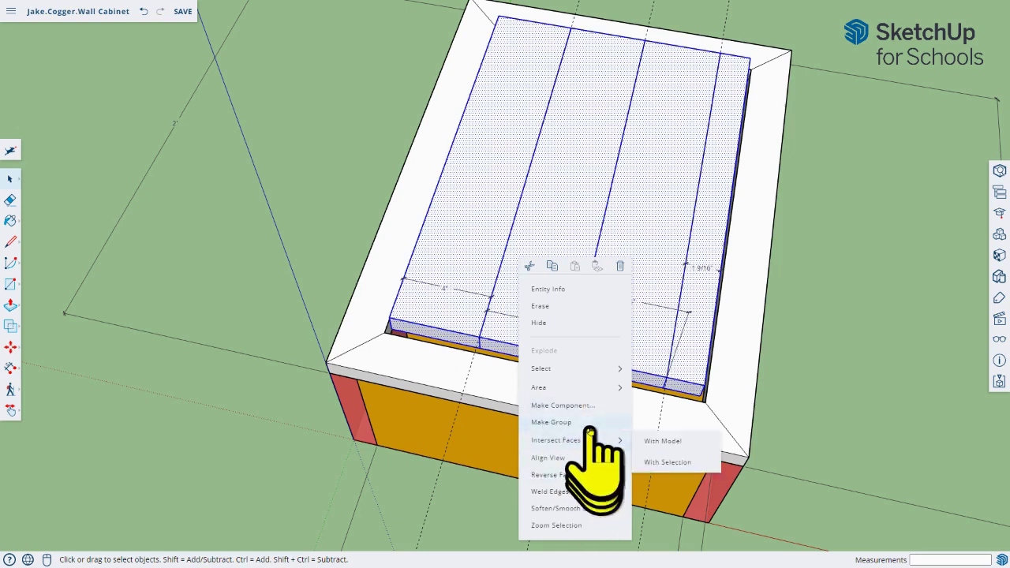
left_click(591, 420)
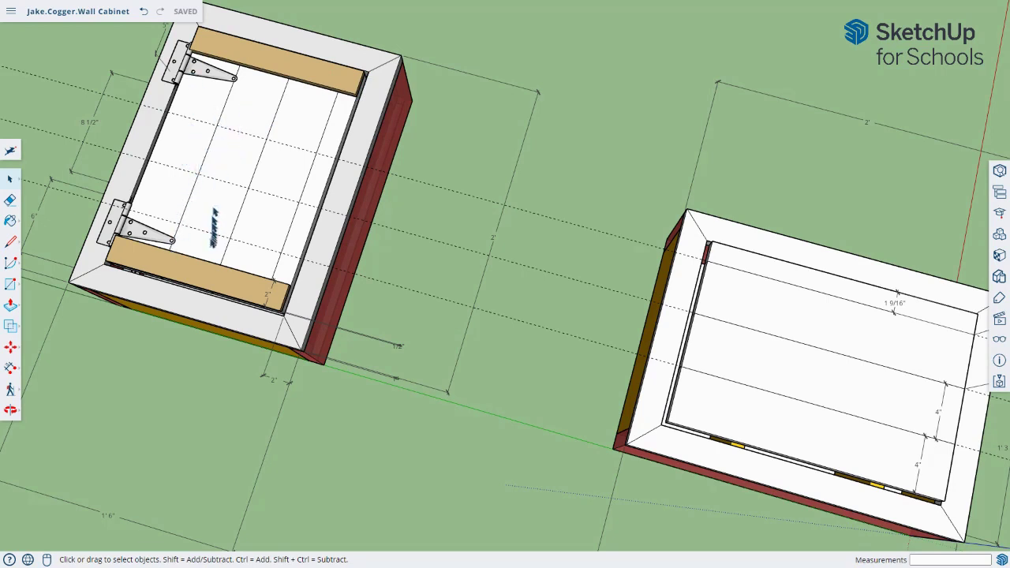
Step: Place a guide 2" in from the door's end edge nearest the finished reference cabinet, parallel to that edge
middle_click_drag(276, 328, 253, 304)
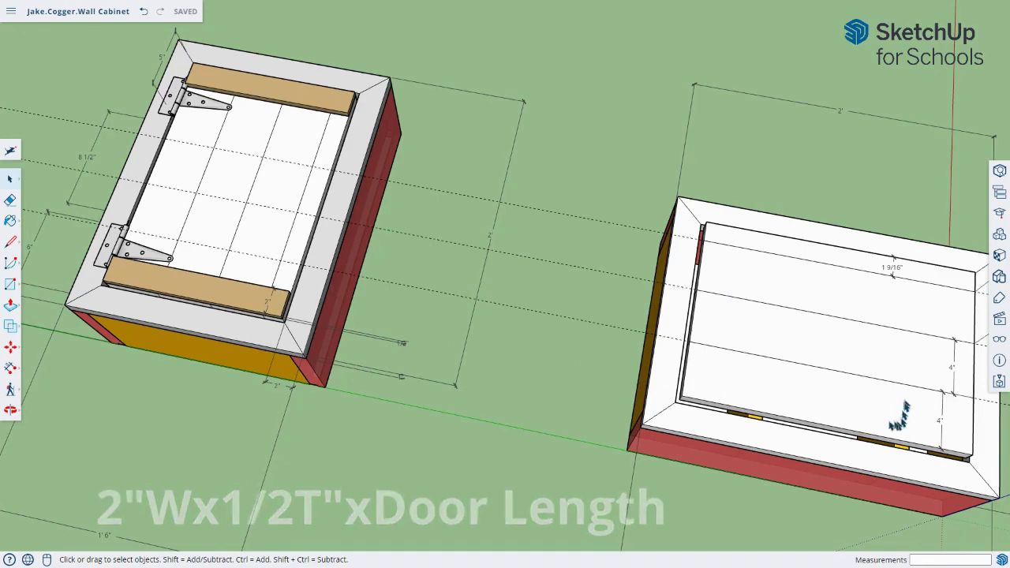
key("o")
left_click_drag(868, 397, 516, 102)
key("space")
key("h")
left_click_drag(658, 297, 609, 384)
key("o")
scroll(434, 230, "up", 5)
left_click_drag(433, 229, 604, 257)
scroll(683, 324, "down", 5)
key("h")
key("t")
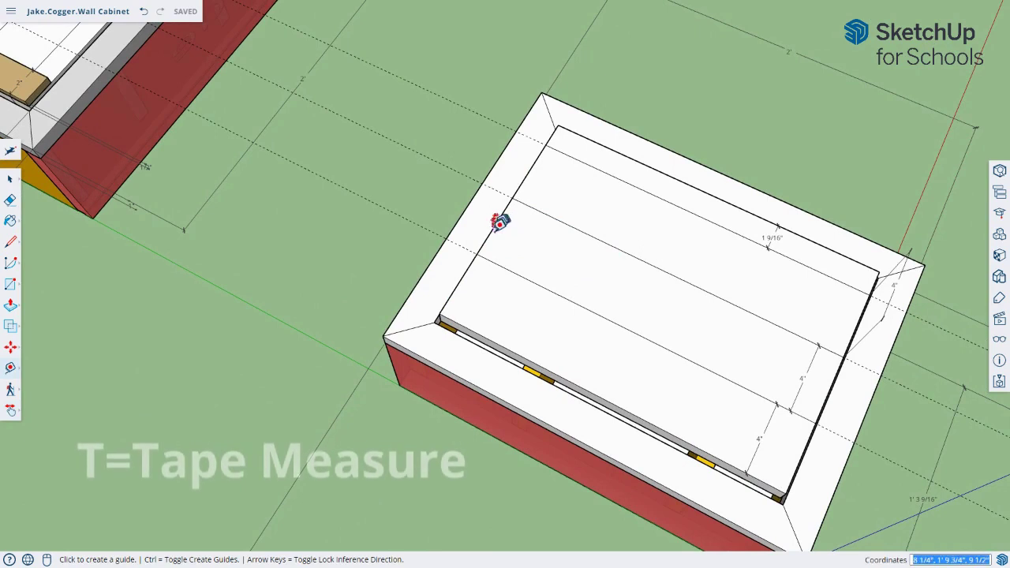
left_click(468, 269)
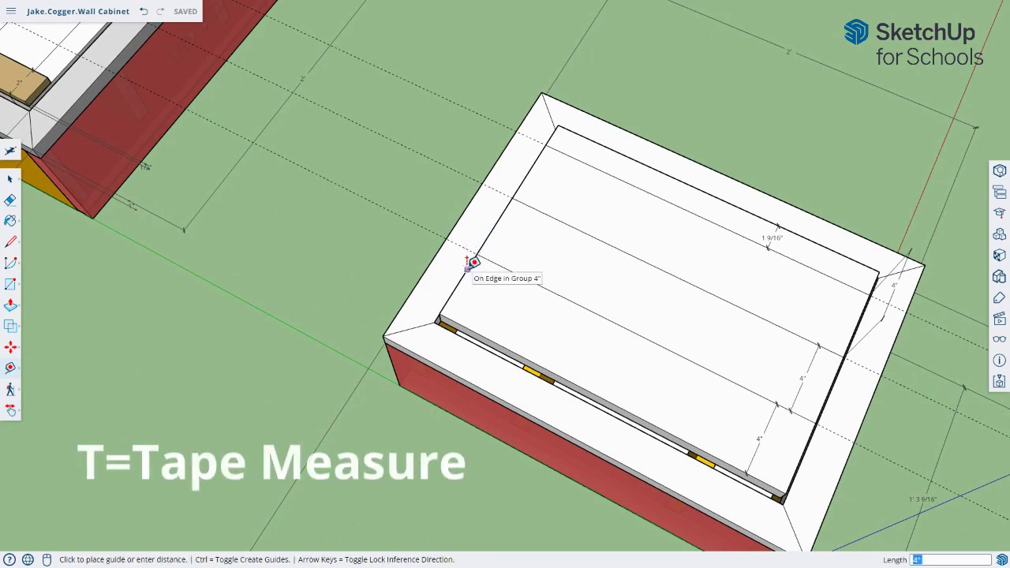
left_click(527, 284)
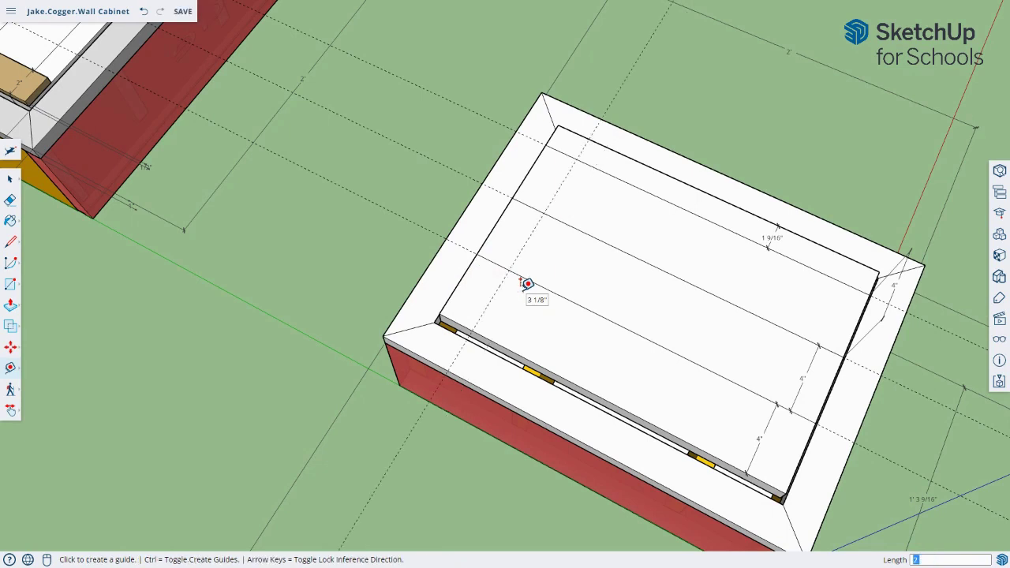
Step: Outline a 2" wide cleat across the door's end with lines along the guide and back around the door's corners
key("l")
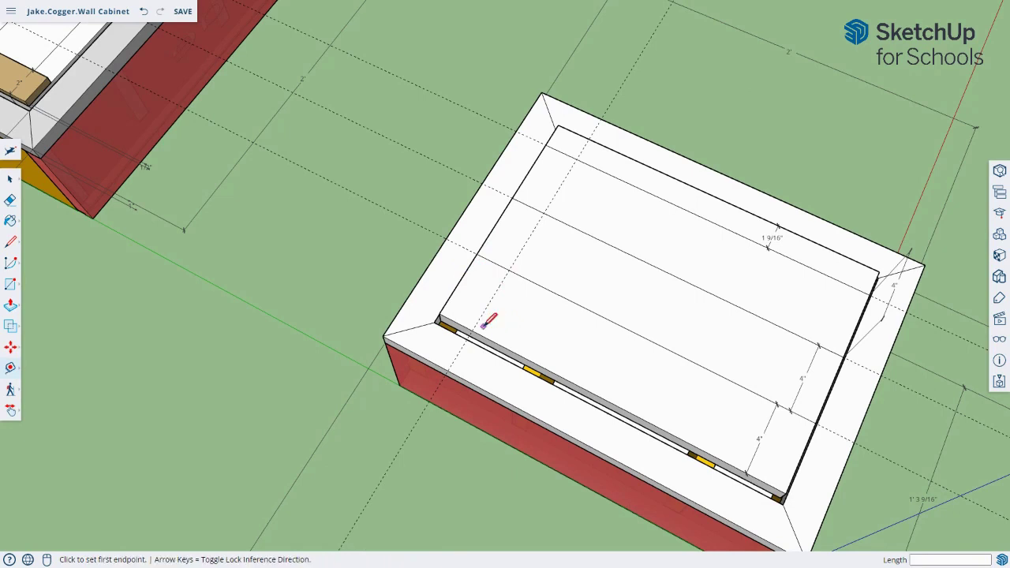
left_click(472, 332)
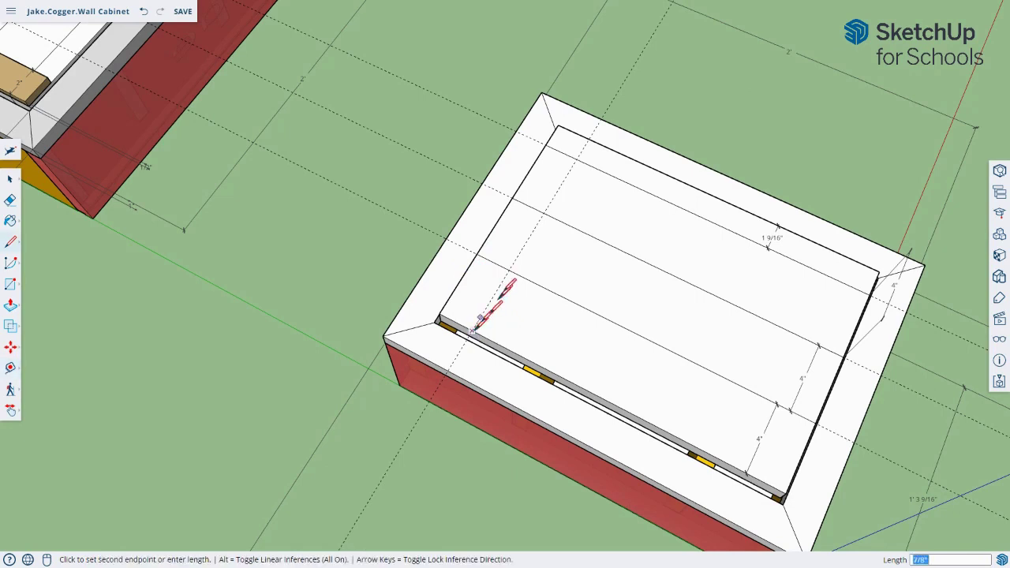
left_click(591, 137)
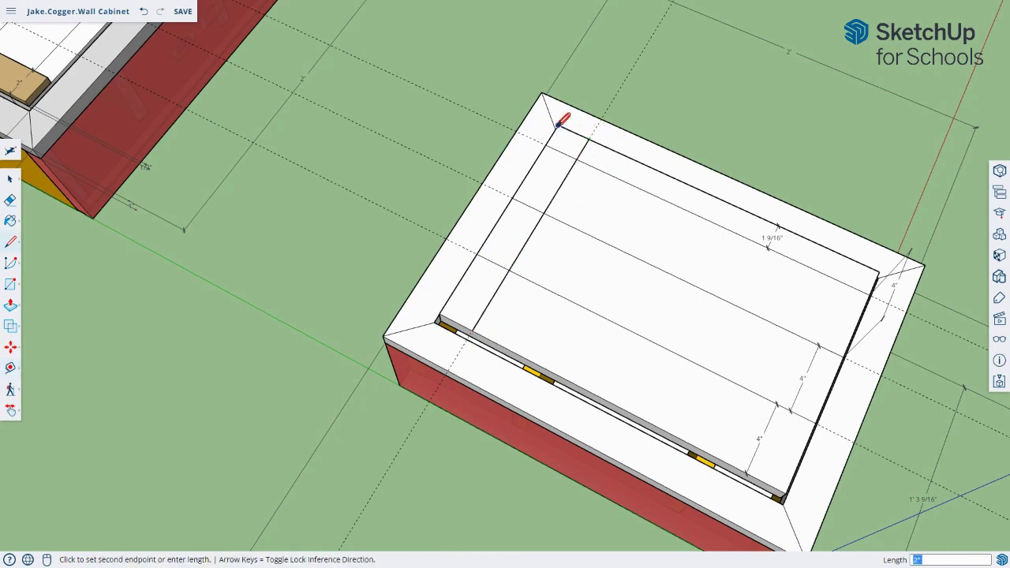
left_click(453, 319)
left_click(473, 332)
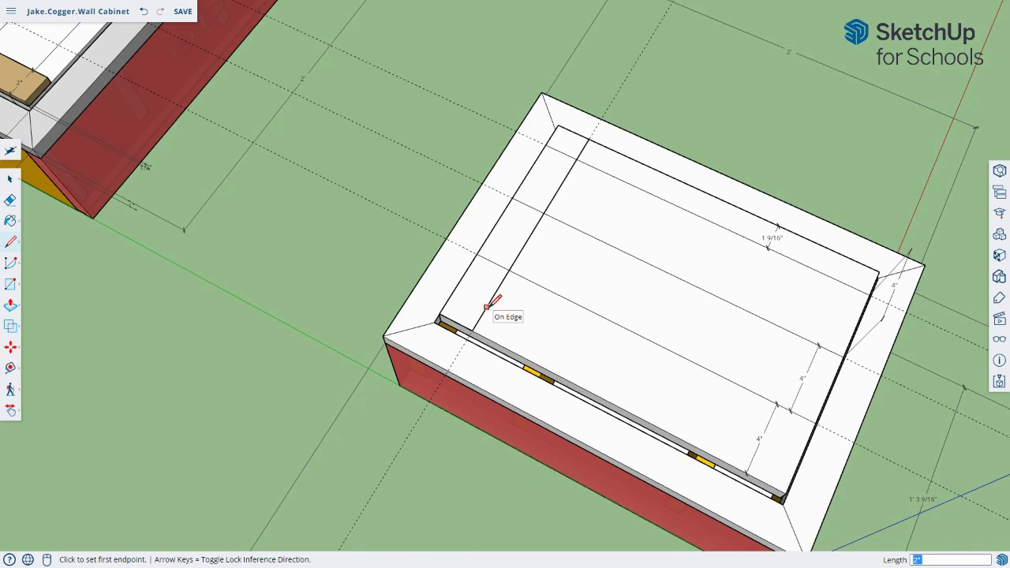
Step: Extrude the cleat outline upward from the door face with Push/Pull, then apply a 1/2" distance to its top face
key("p")
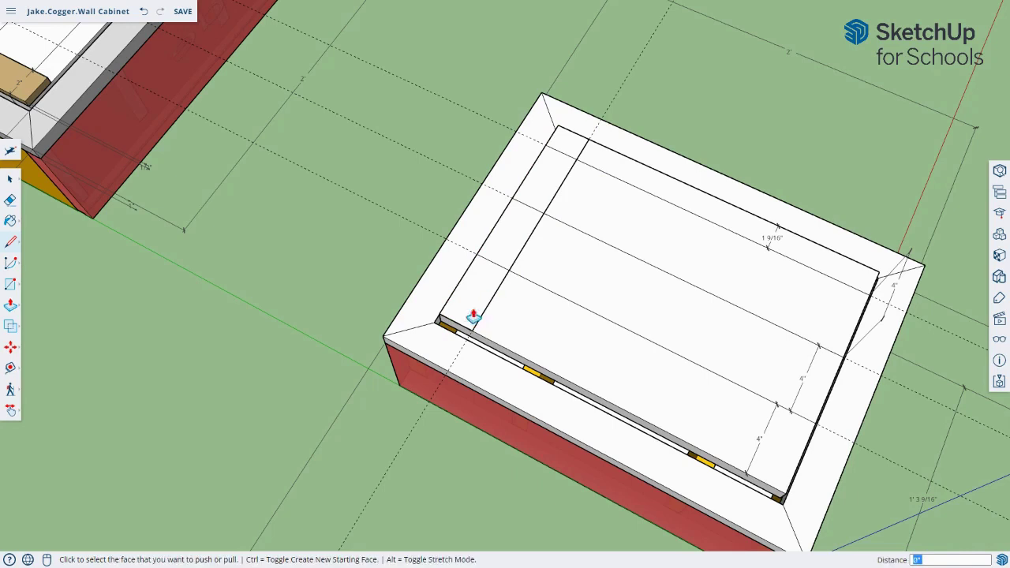
left_click(474, 322)
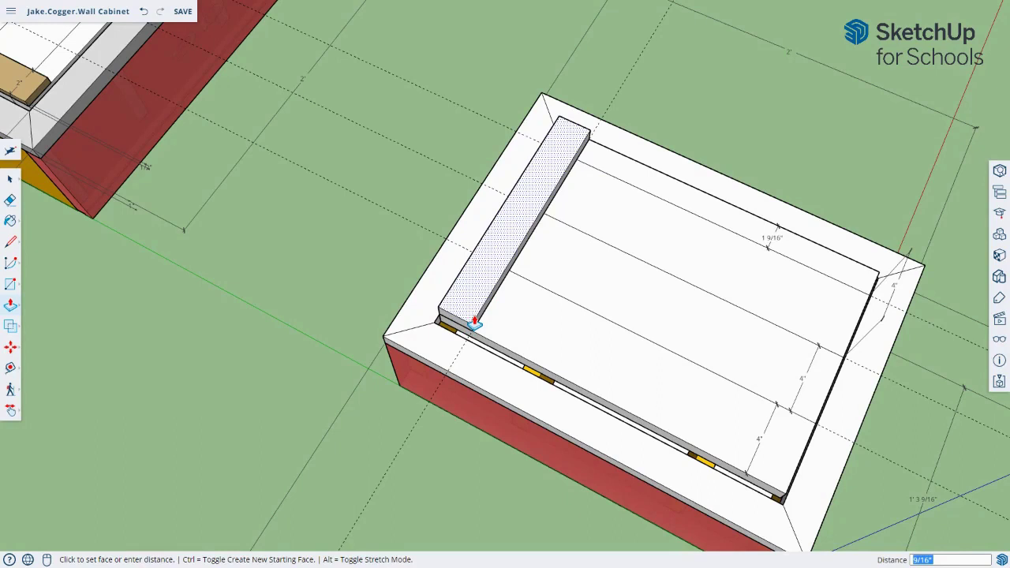
left_click(462, 300)
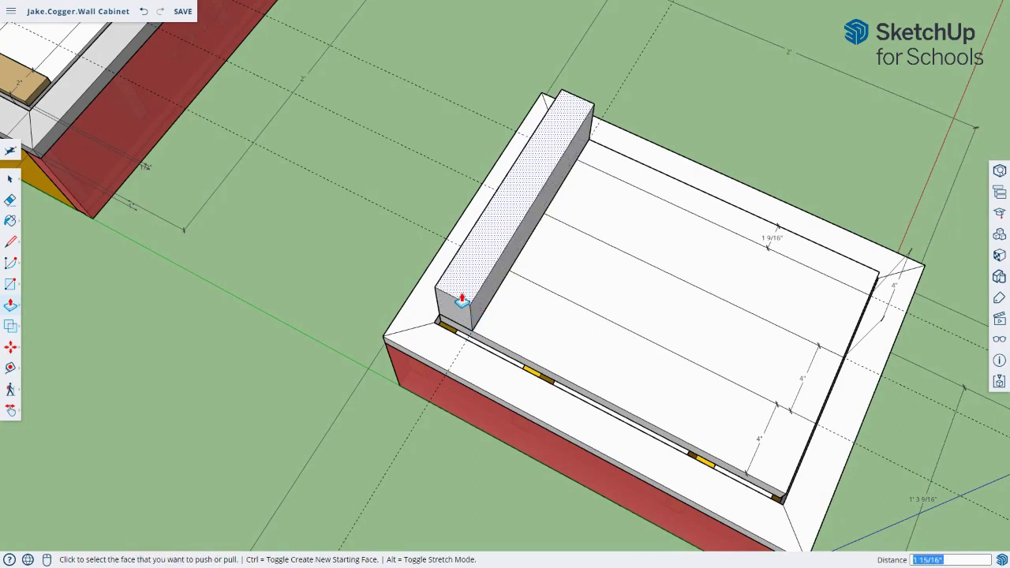
left_click(463, 300)
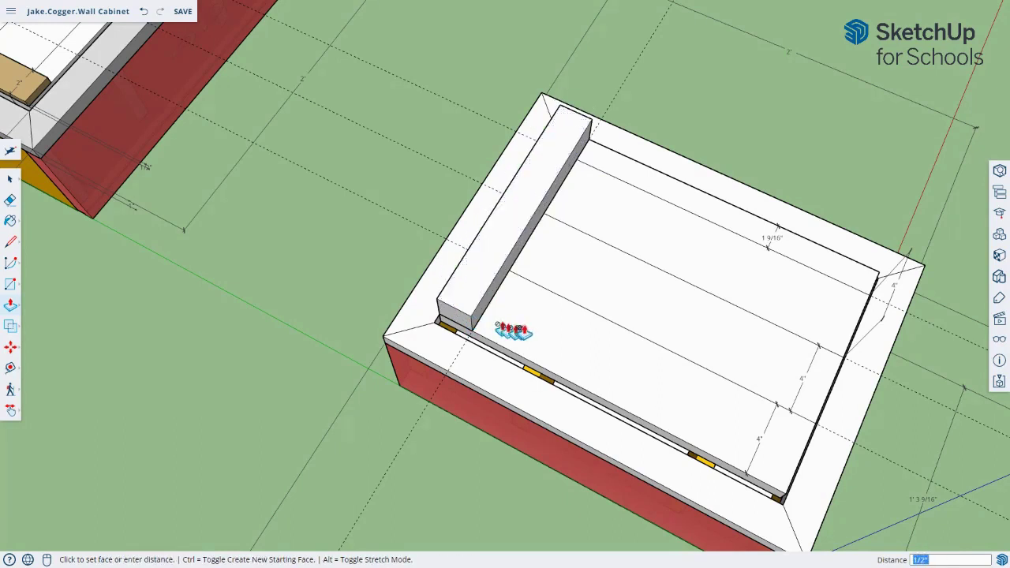
left_click(453, 332)
Step: Mark a guide point 1/2" above the door face on the cleat block's vertical corner edge
scroll(452, 332, "up", 5)
middle_click_drag(560, 363, 490, 339)
scroll(490, 327, "down", 2)
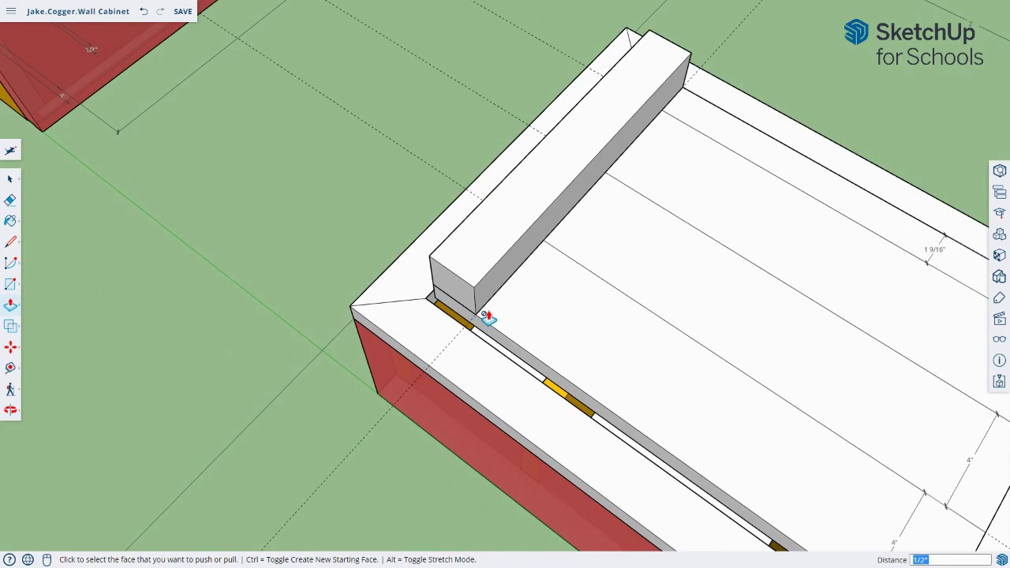
scroll(487, 317, "up", 3)
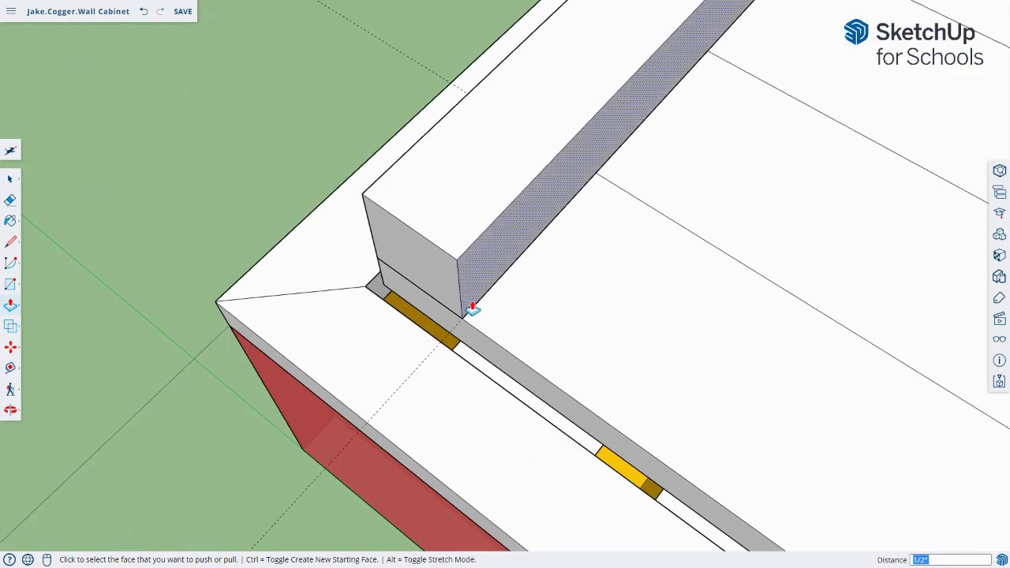
key("t")
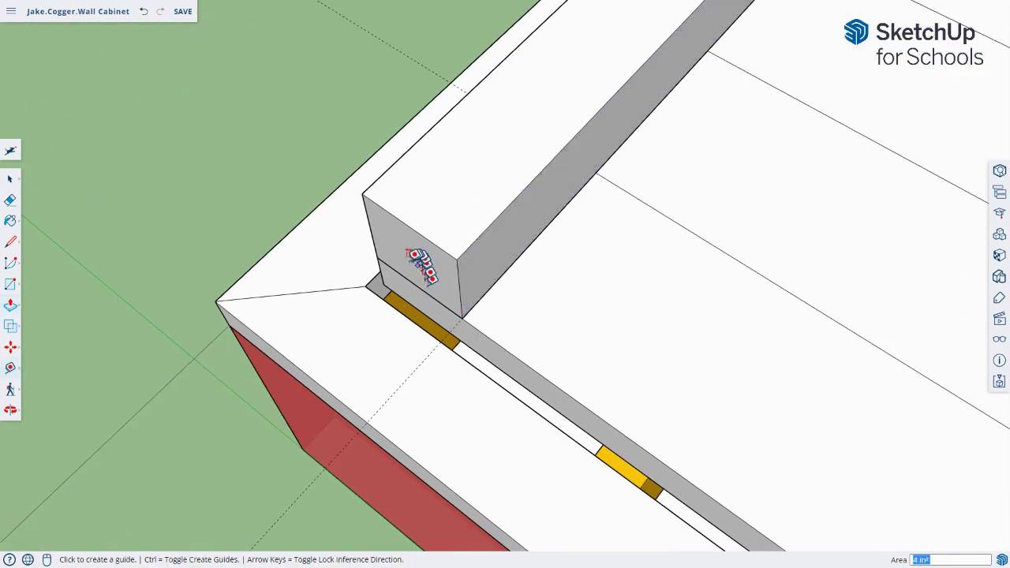
left_click(376, 256)
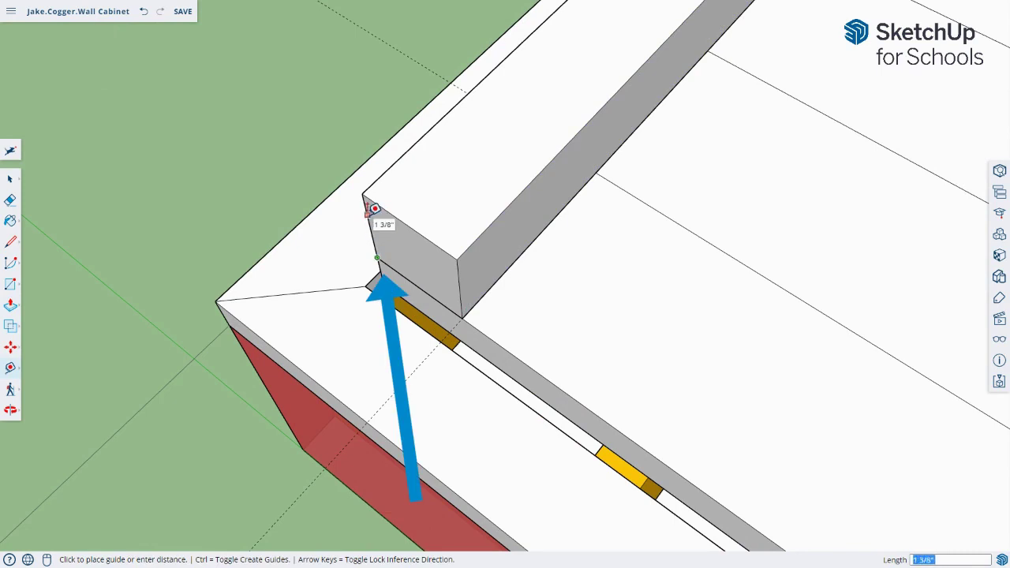
left_click(370, 211)
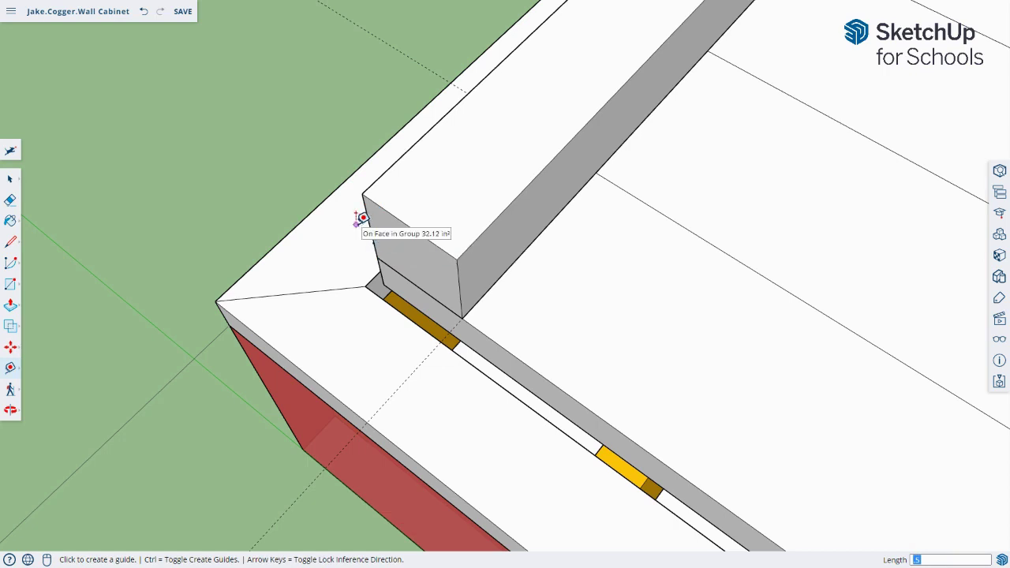
Step: Push the cleat's top face down 1 1/2" to the guide point
key("p")
left_click(385, 223)
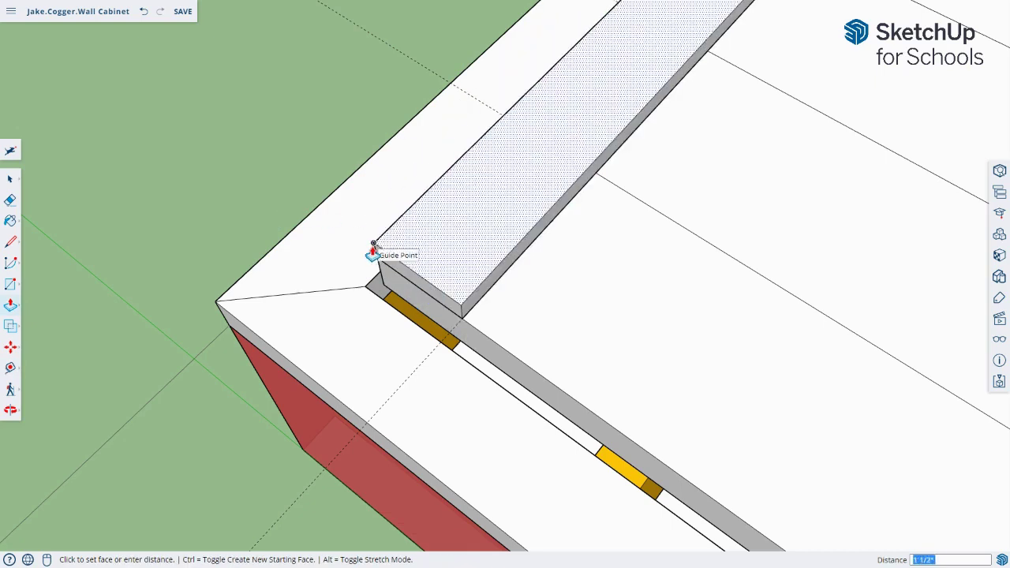
left_click(373, 244)
Step: Make the cleat a component with the definition name "Door Cleat"
scroll(430, 249, "down", 5)
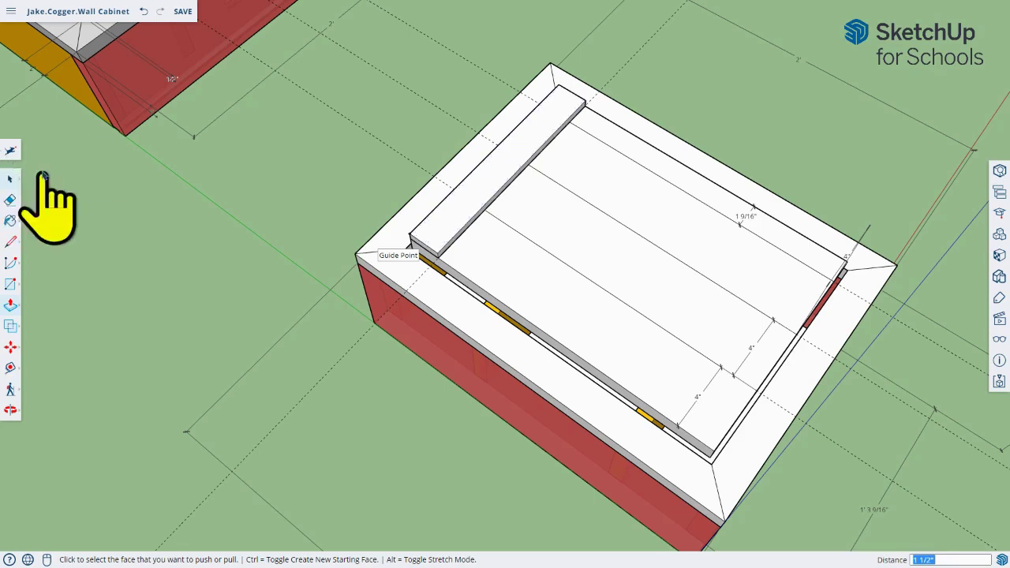
left_click(10, 178)
left_click(449, 224)
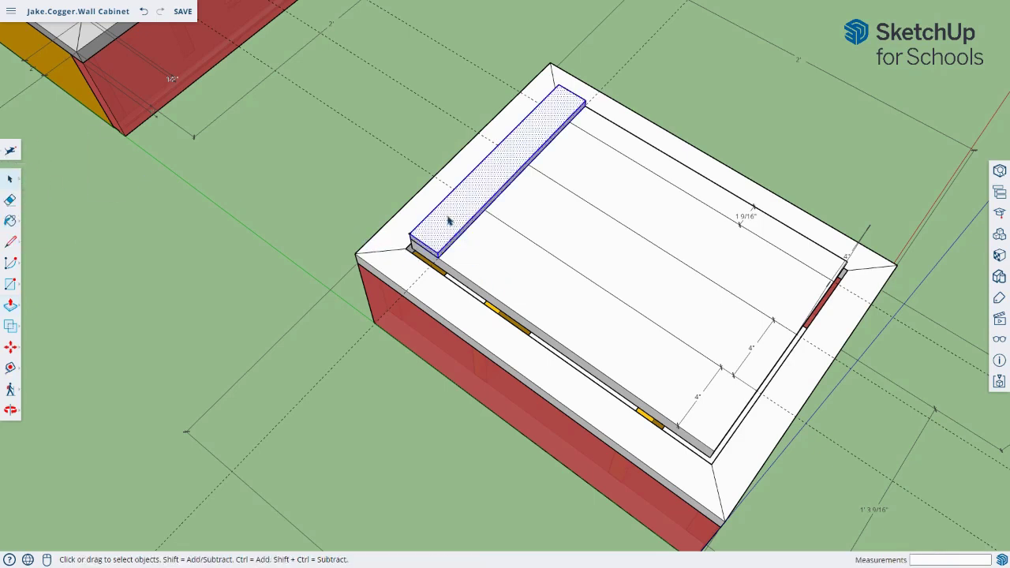
right_click(449, 223)
left_click(509, 361)
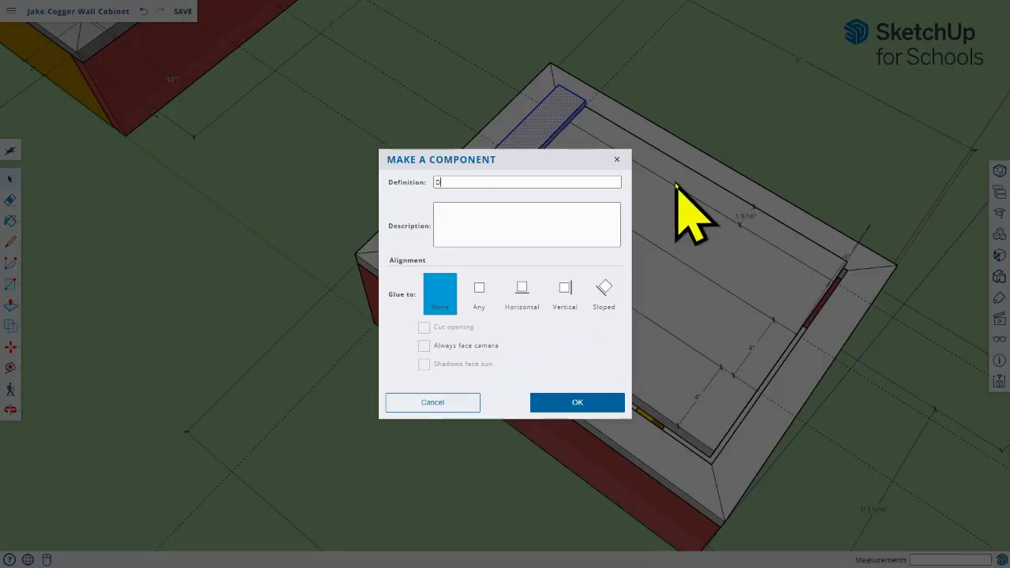
type("Door Cleat")
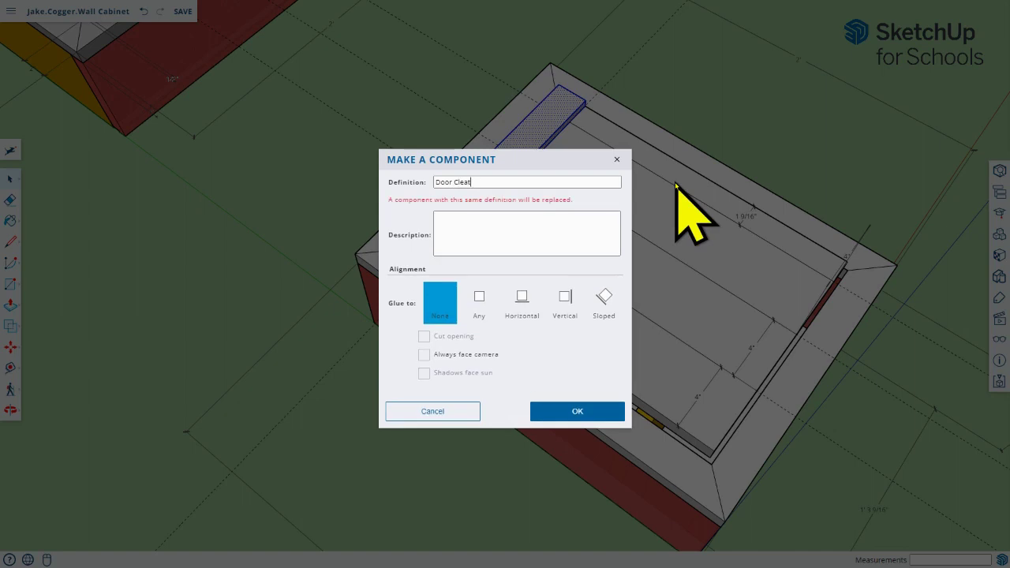
key("Return")
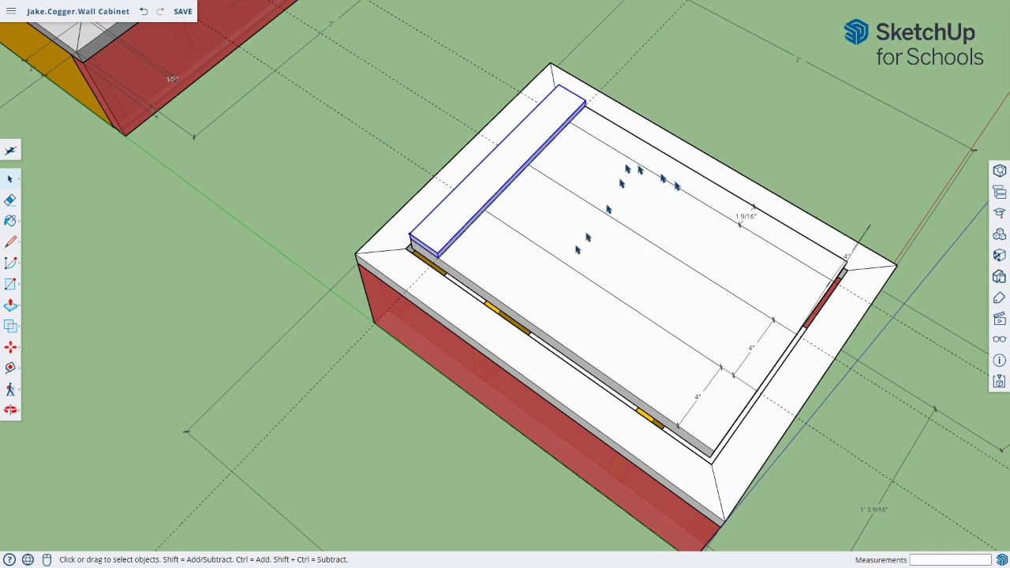
Step: Copy the door cleat 1' 5 1/2" along the door from its lower inside corner, aligning the copy with the opposite end
scroll(473, 252, "up", 3)
scroll(469, 245, "down", 4)
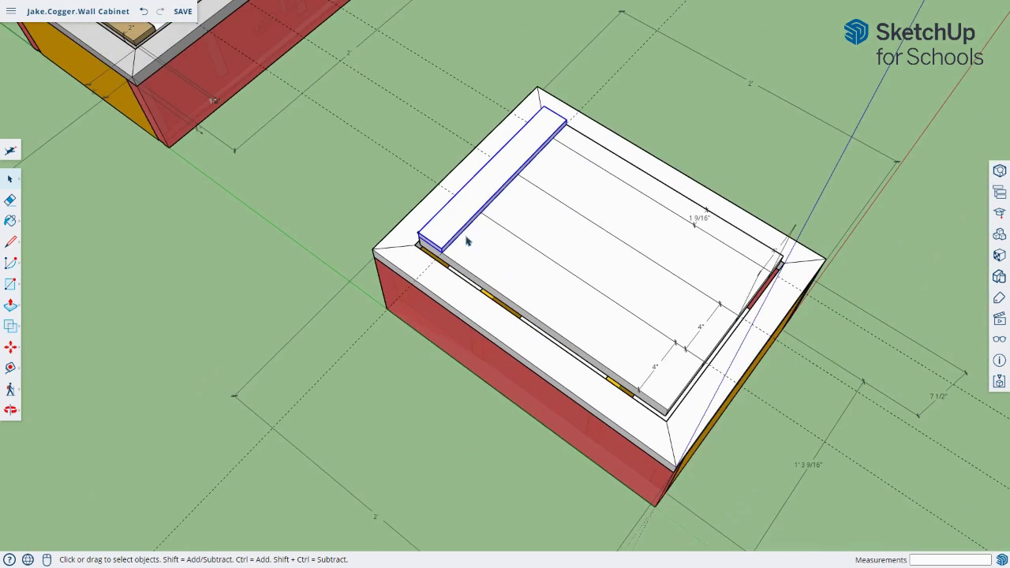
key("m")
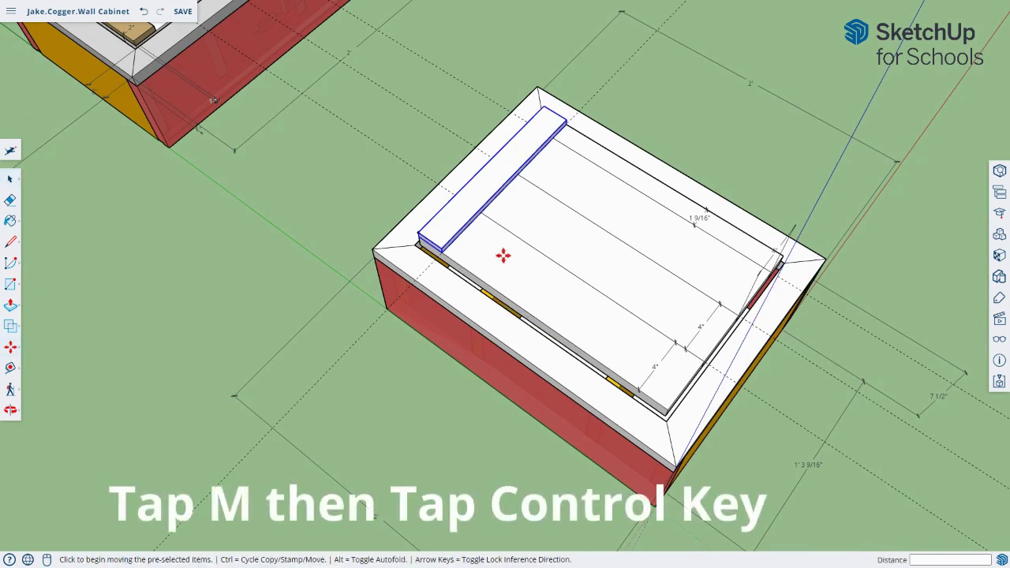
key("ctrl")
left_click(440, 252)
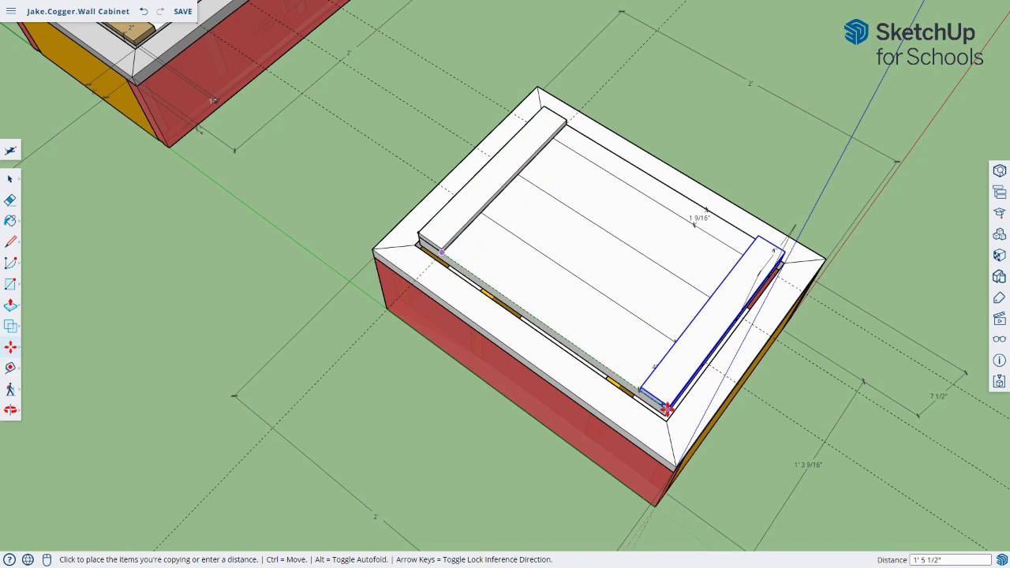
left_click(666, 409)
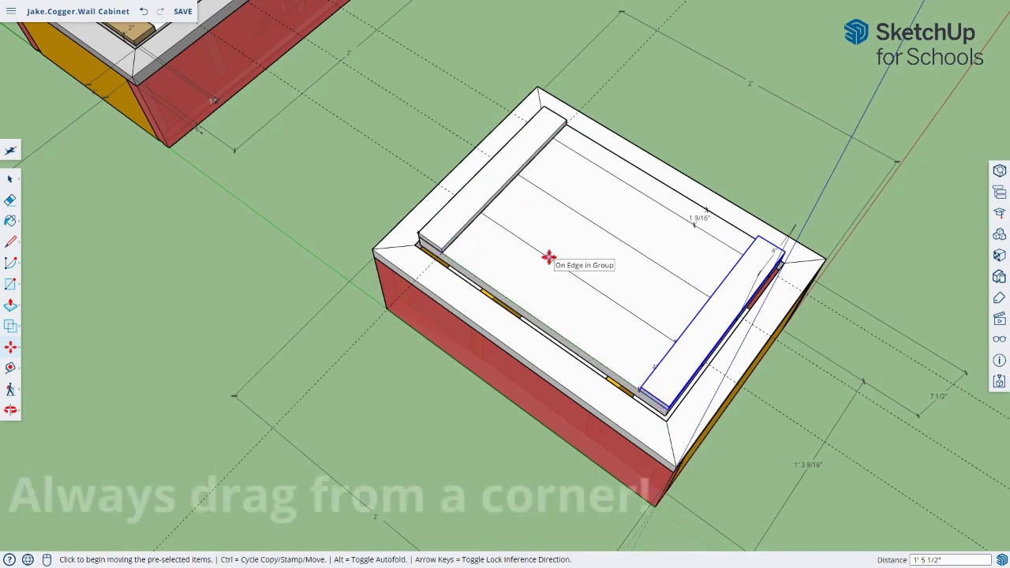
Step: Paint both door cleats with the tan Josh_Skin material
middle_click_drag(489, 168, 751, 149)
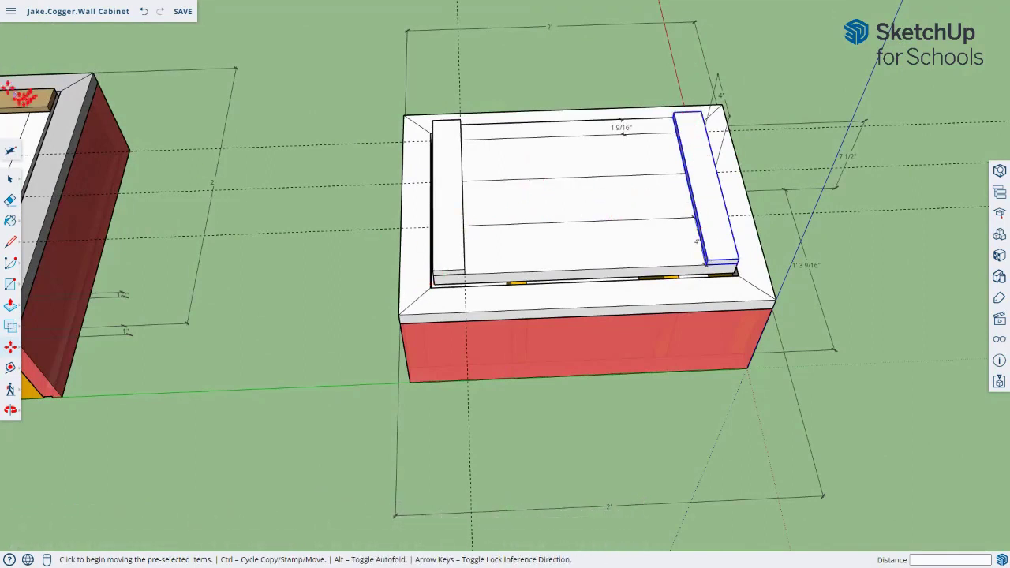
key("b")
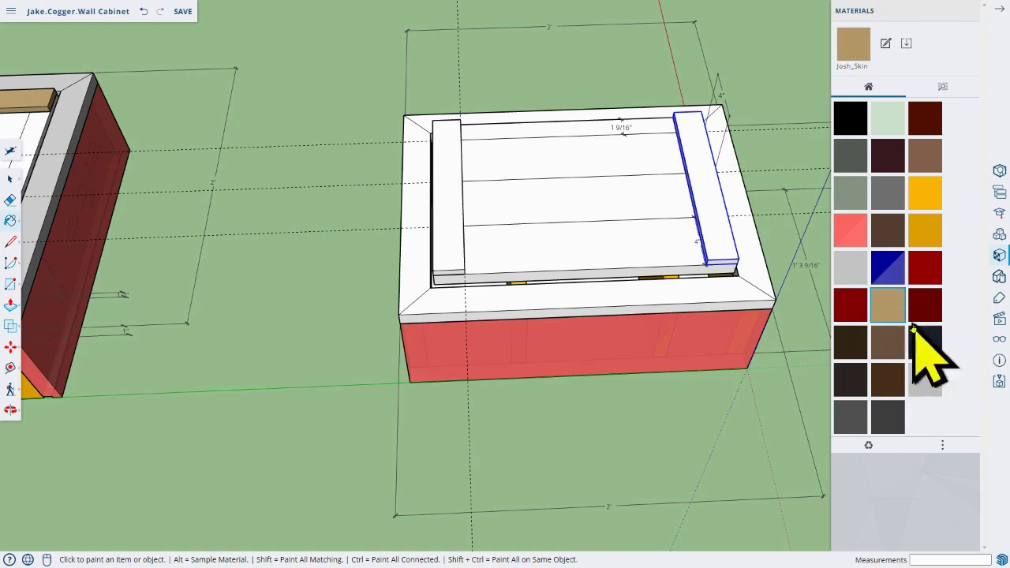
left_click(888, 268)
left_click(887, 304)
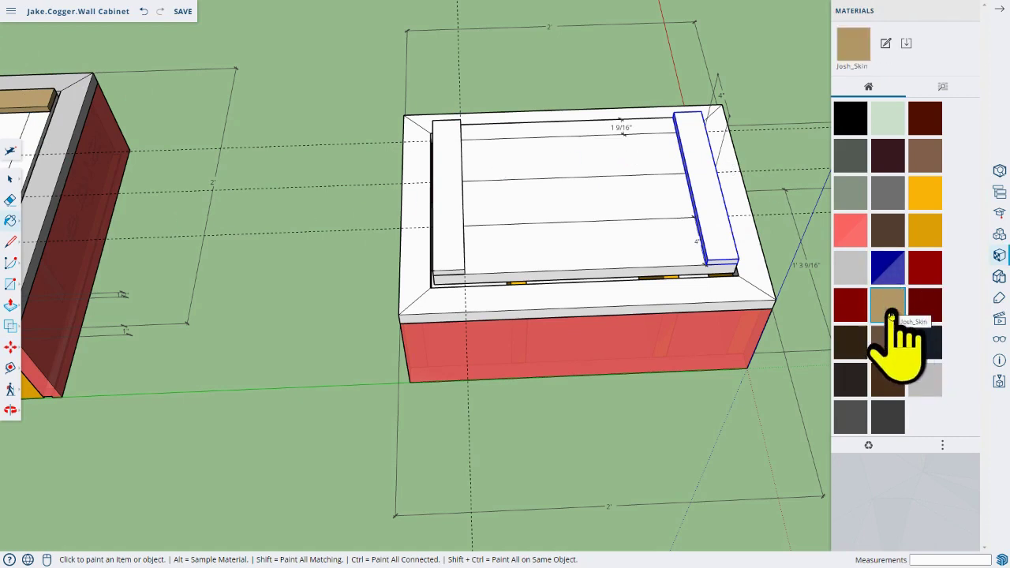
left_click(723, 214)
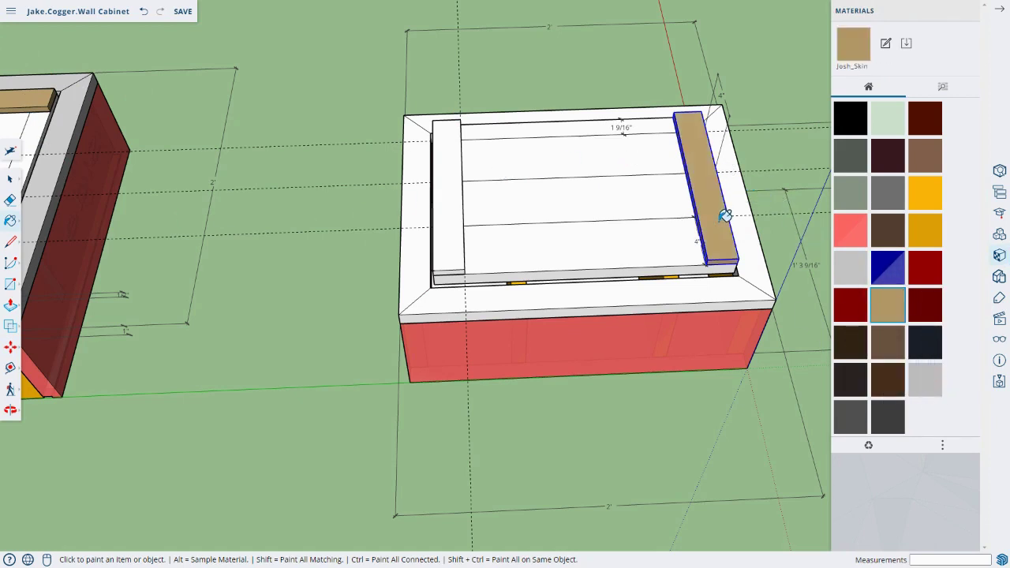
left_click(462, 229)
mouse_move(637, 225)
middle_mouse_down()
mouse_move(661, 134)
mouse_move(745, 79)
mouse_move(643, 108)
mouse_move(667, 117)
mouse_move(623, 226)
middle_mouse_up()
scroll(667, 116, "down", 5)
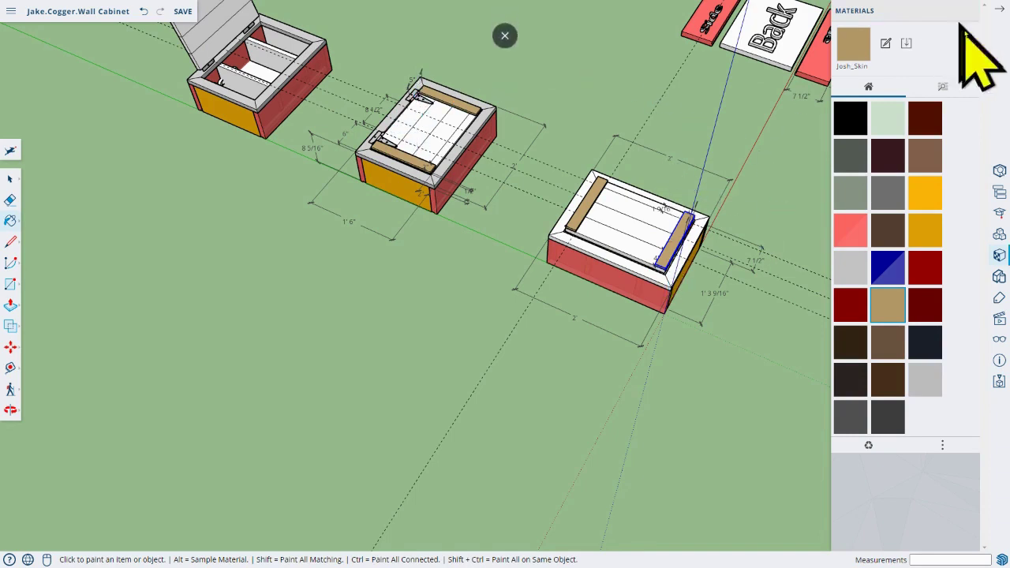
left_click(999, 255)
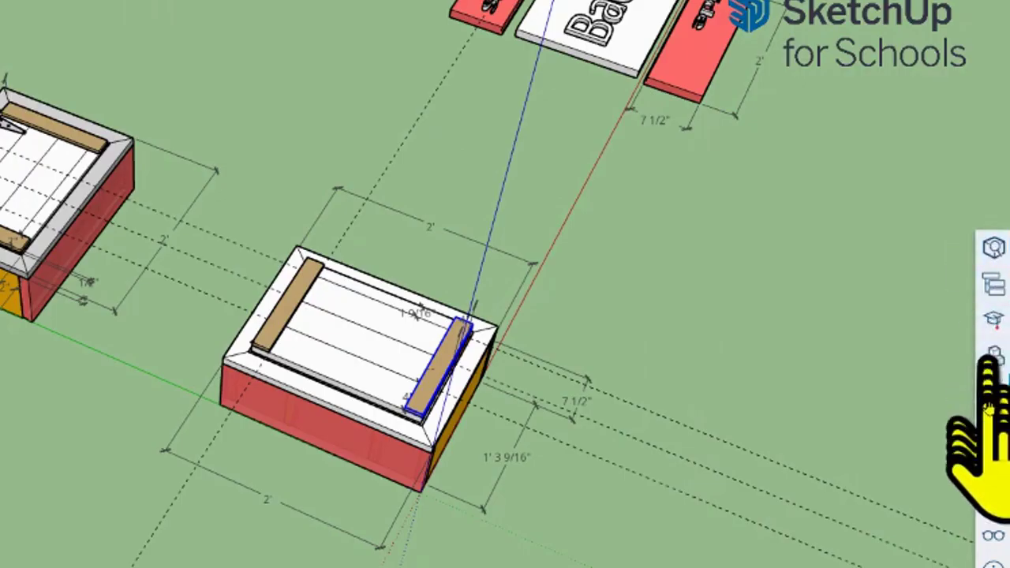
Step: Search the 3D Warehouse components for "hinge" and look through the available models
left_click(994, 357)
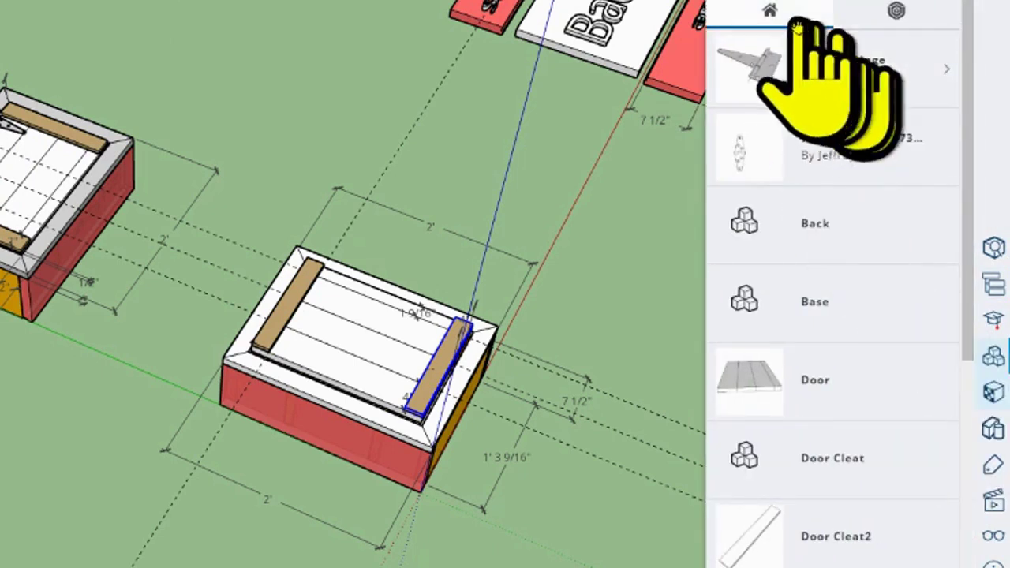
left_click(896, 11)
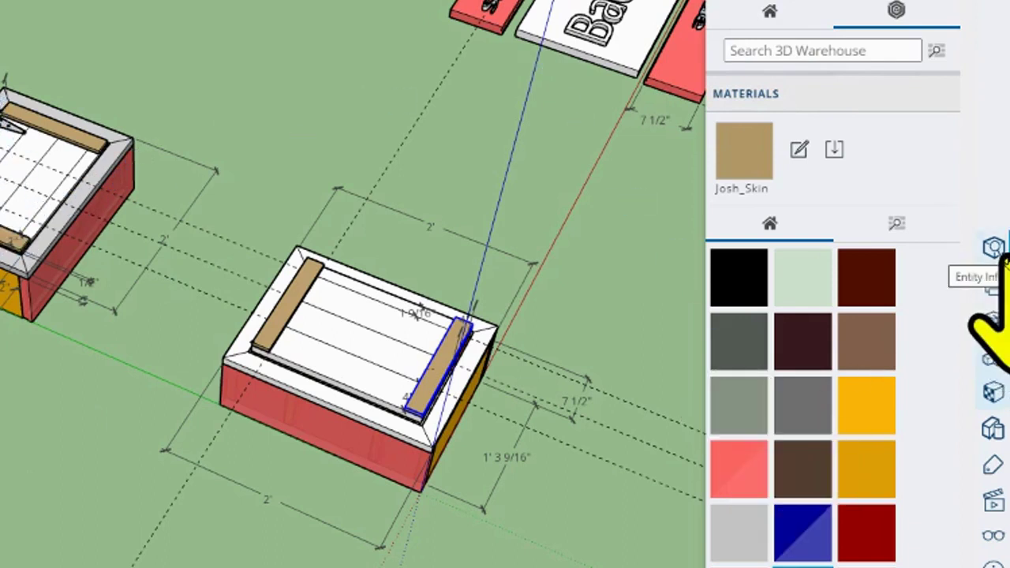
type("hinge")
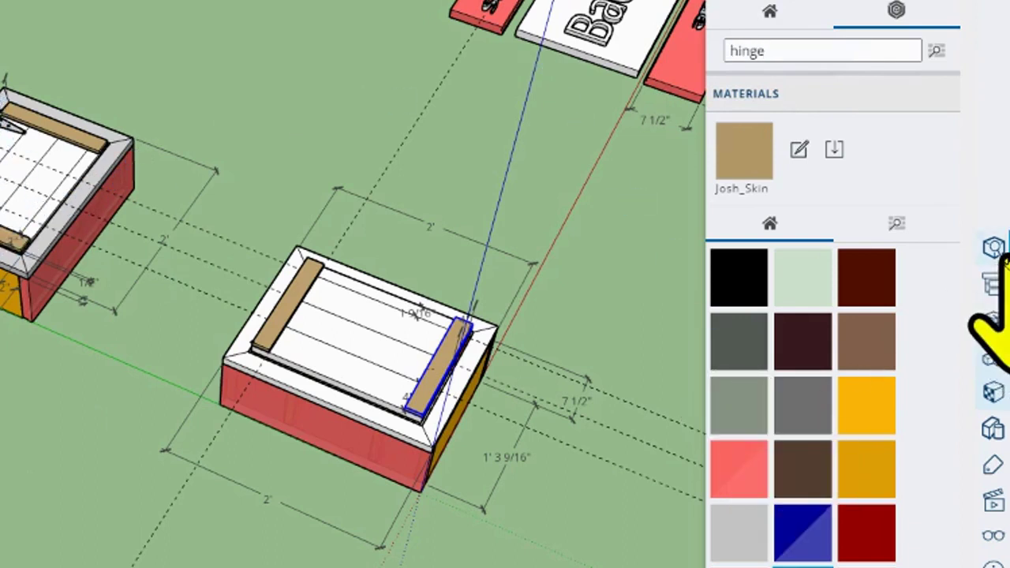
key("Return")
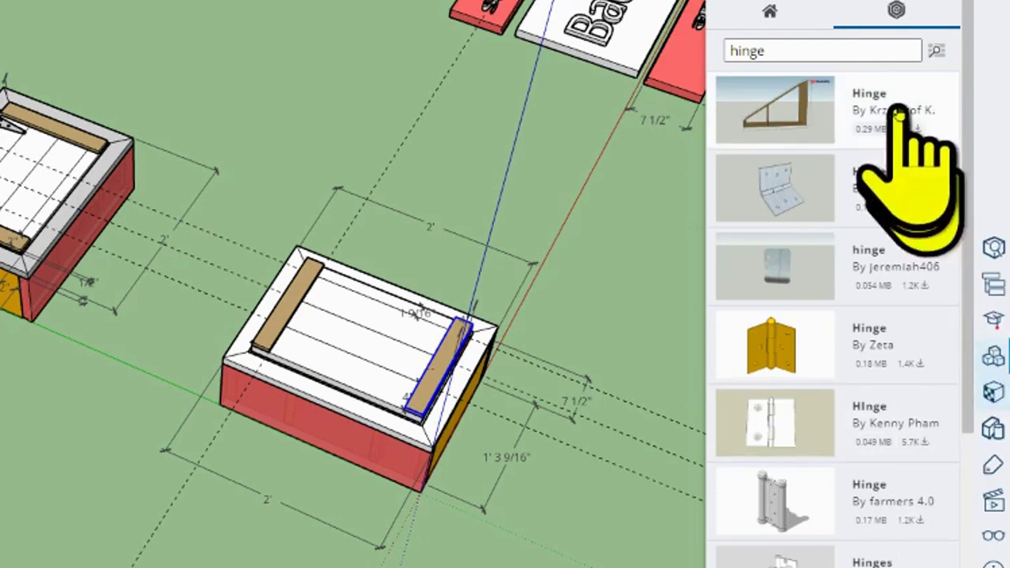
scroll(884, 315, "down", 5)
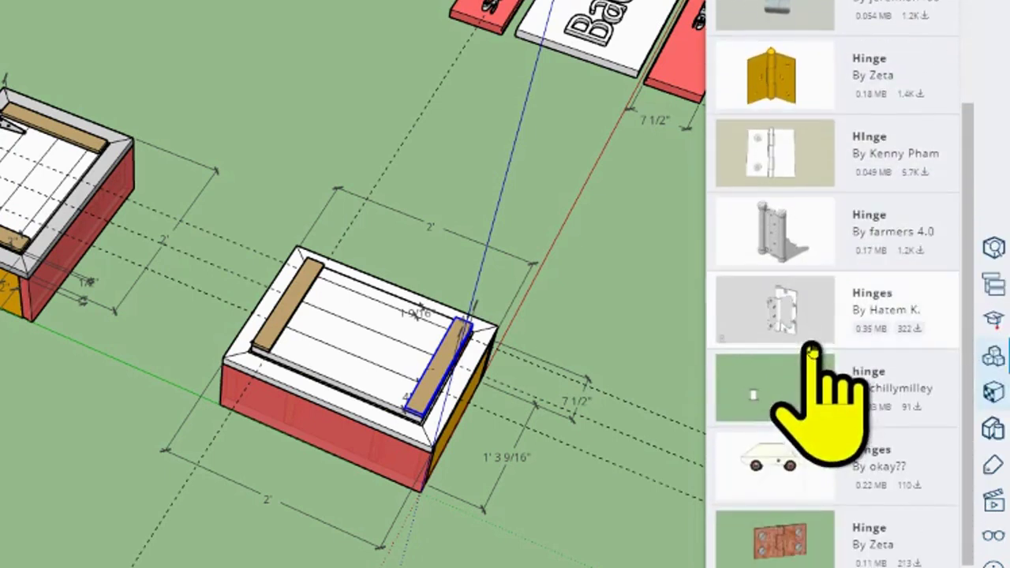
scroll(811, 347, "down", 3)
scroll(852, 533, "up", 5)
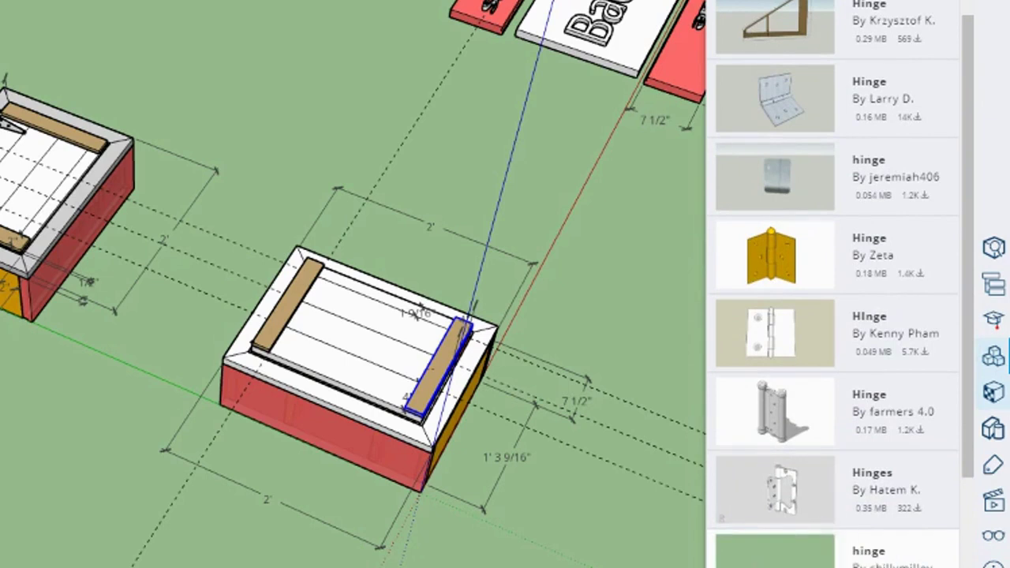
scroll(763, 497, "up", 3)
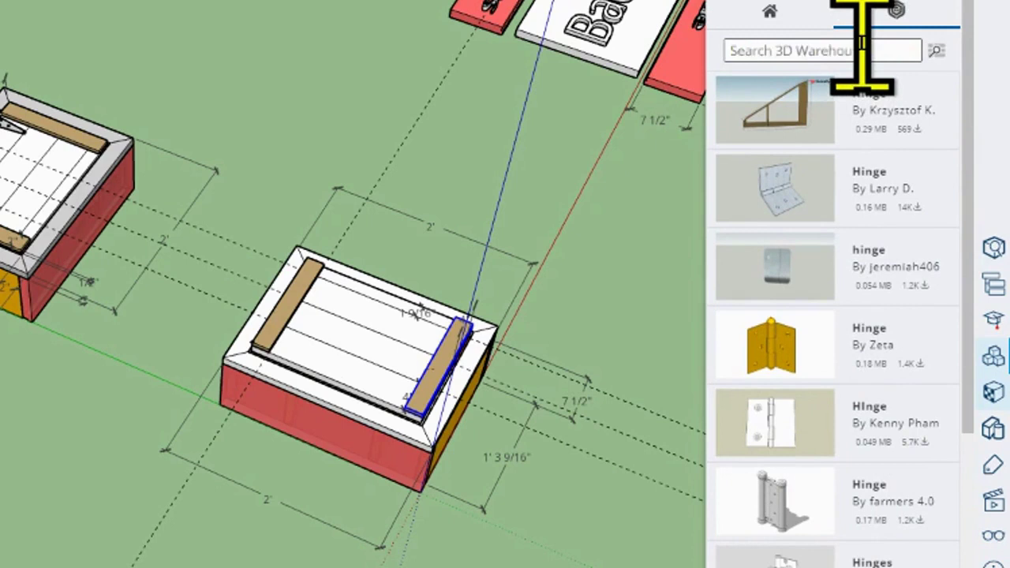
Step: Search the 3D Warehouse for "strap hinge" and place the 4" strap hinge on the door face between the cleats
key("Return")
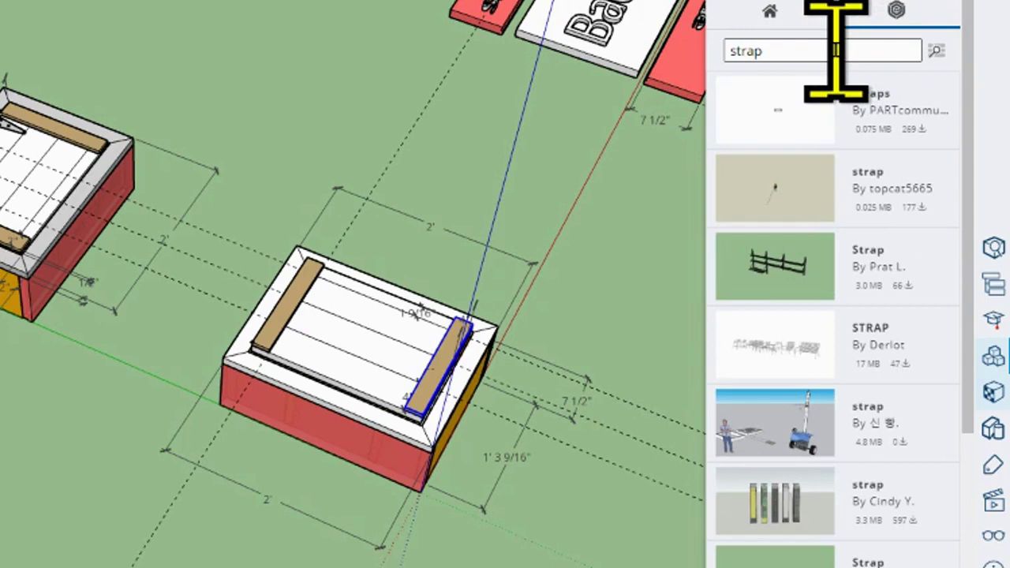
key("Return")
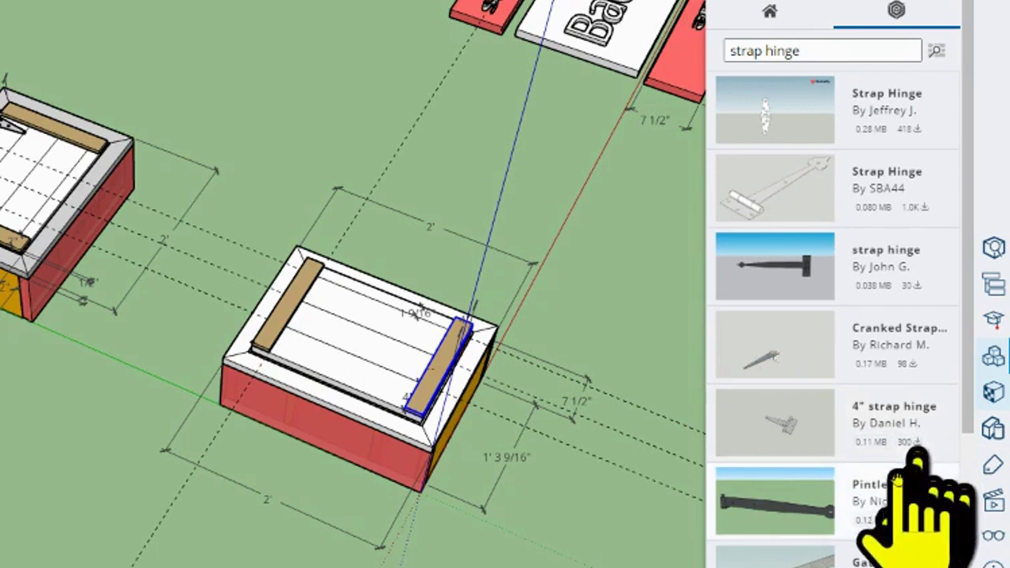
left_click(795, 433)
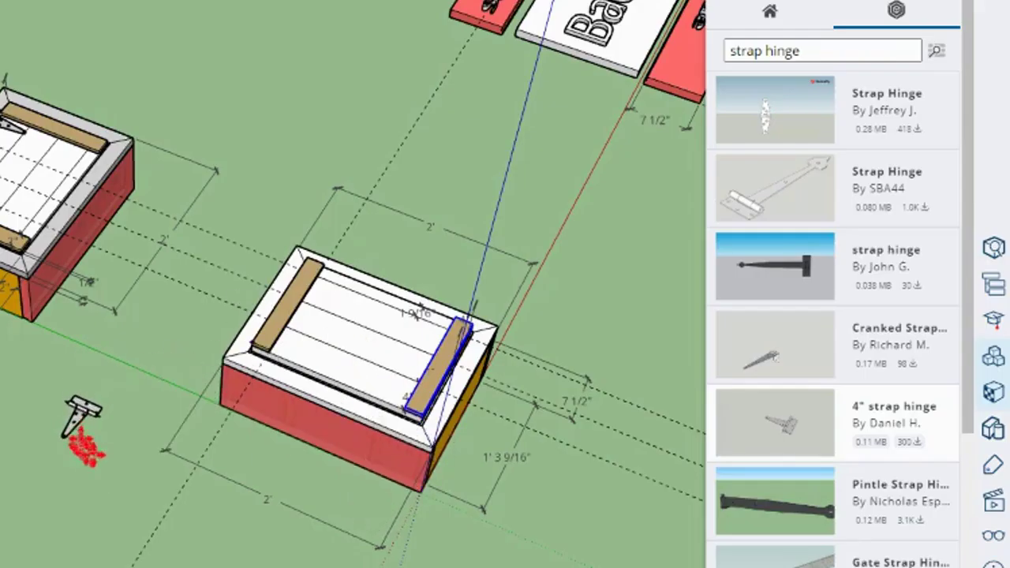
left_click(352, 353)
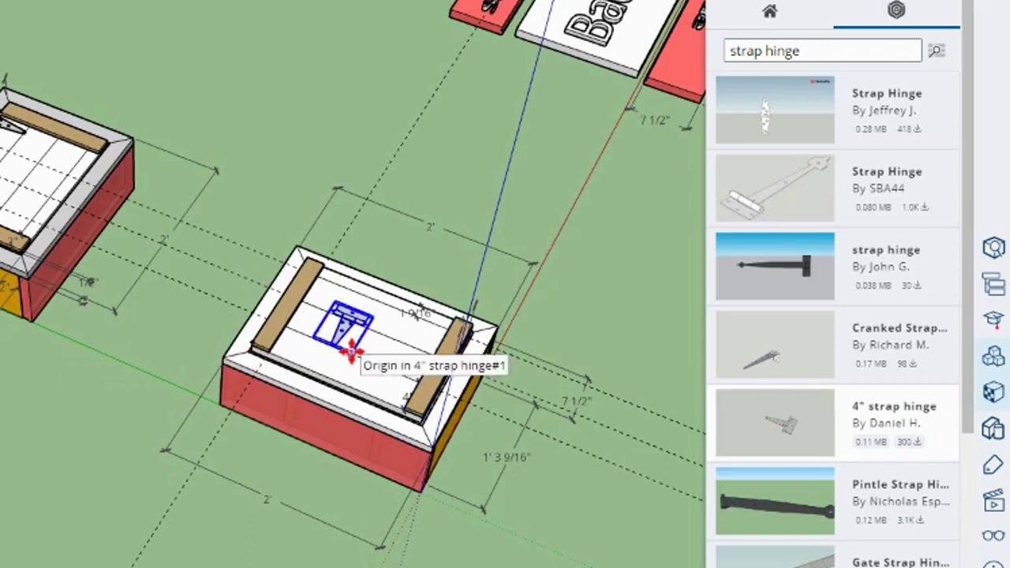
Step: Scale the strap hinge up from its corner until it extends past the edge of the cabinet
scroll(351, 339, "up", 6)
scroll(352, 328, "down", 4)
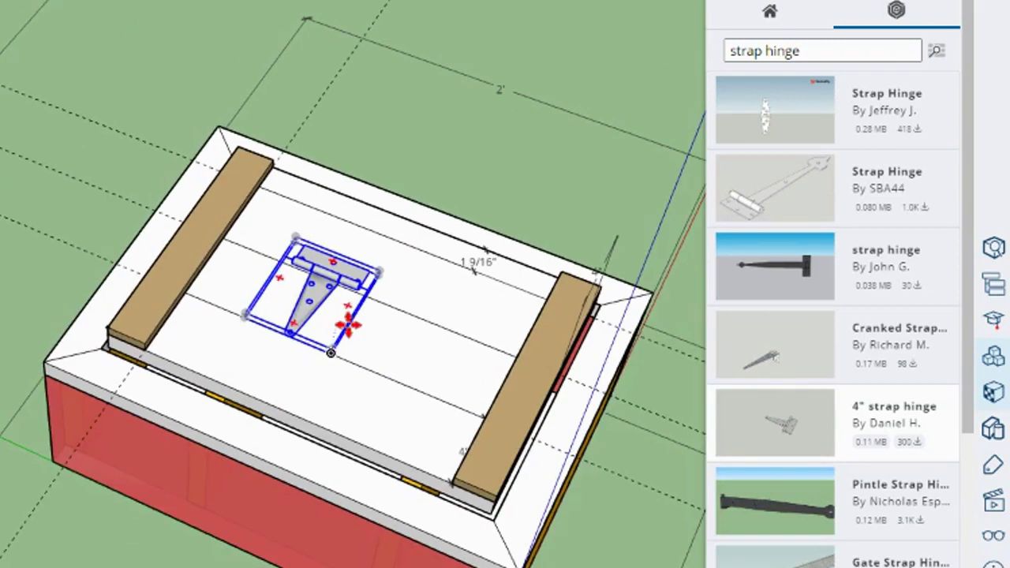
scroll(330, 353, "down", 3)
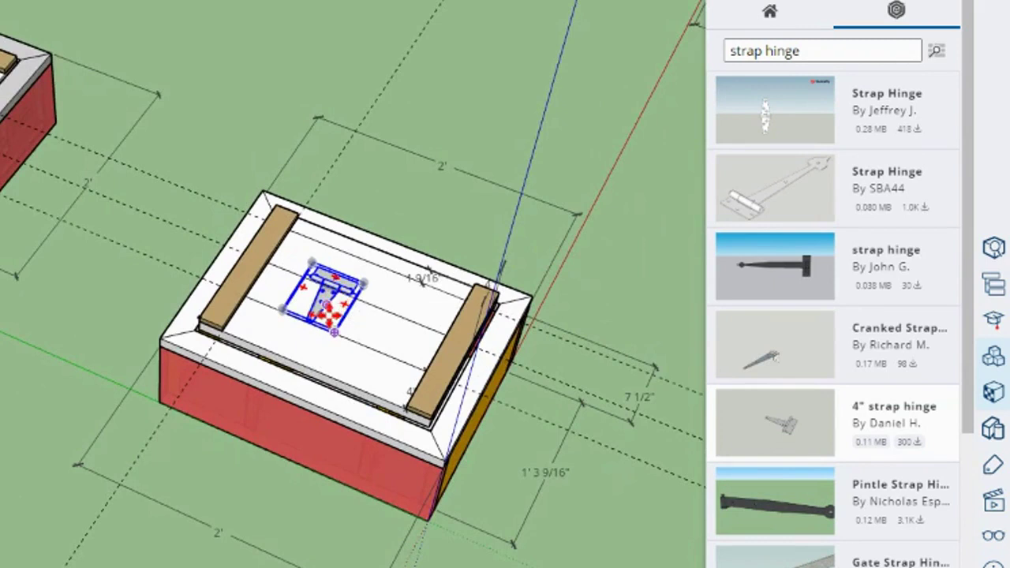
scroll(332, 347, "up", 3)
key("s")
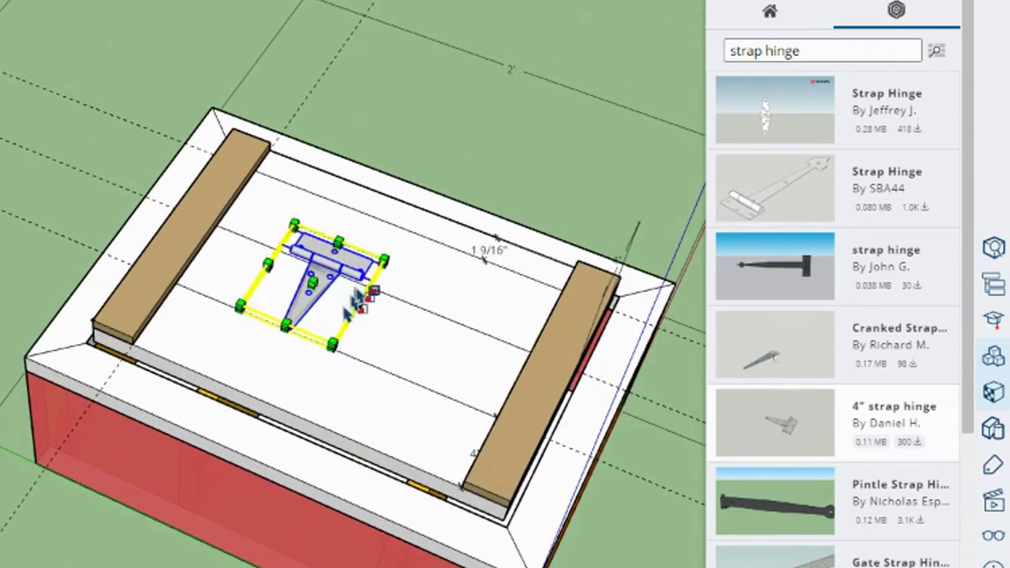
left_click_drag(384, 259, 744, 150)
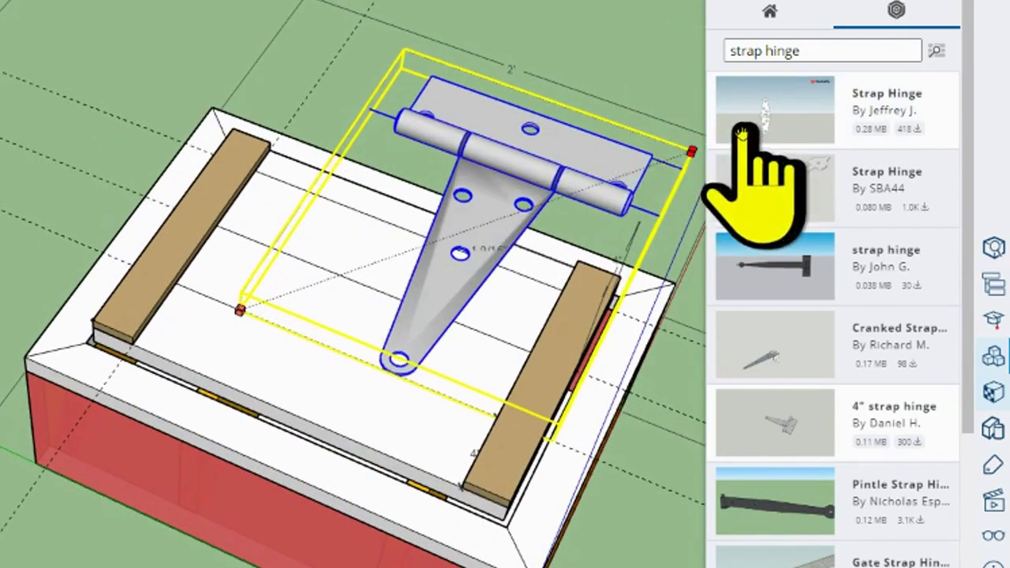
scroll(414, 236, "down", 5)
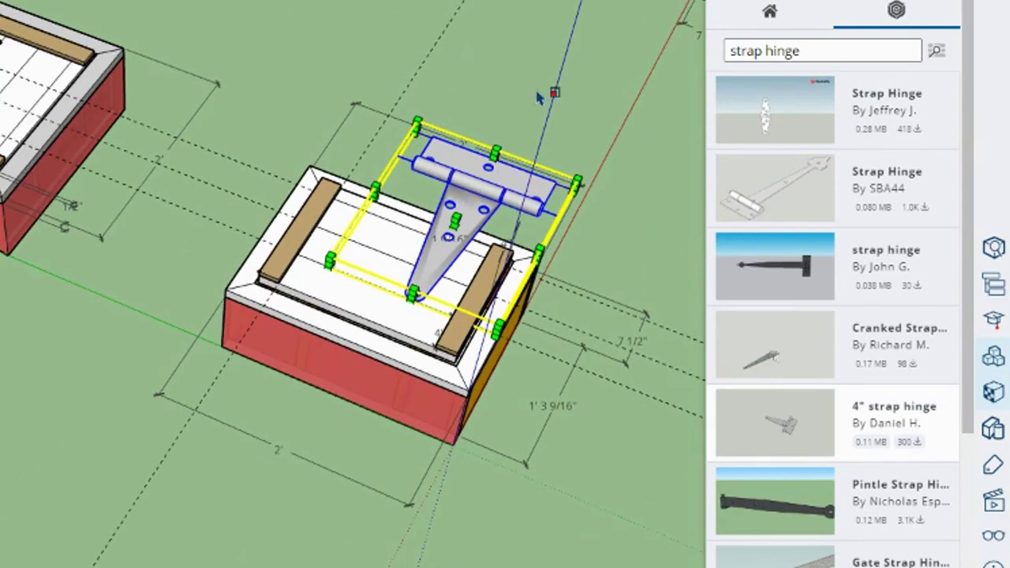
Step: Scale the oversized strap hinge down from its corner until it fits on the door boards between the two cleats
key("space")
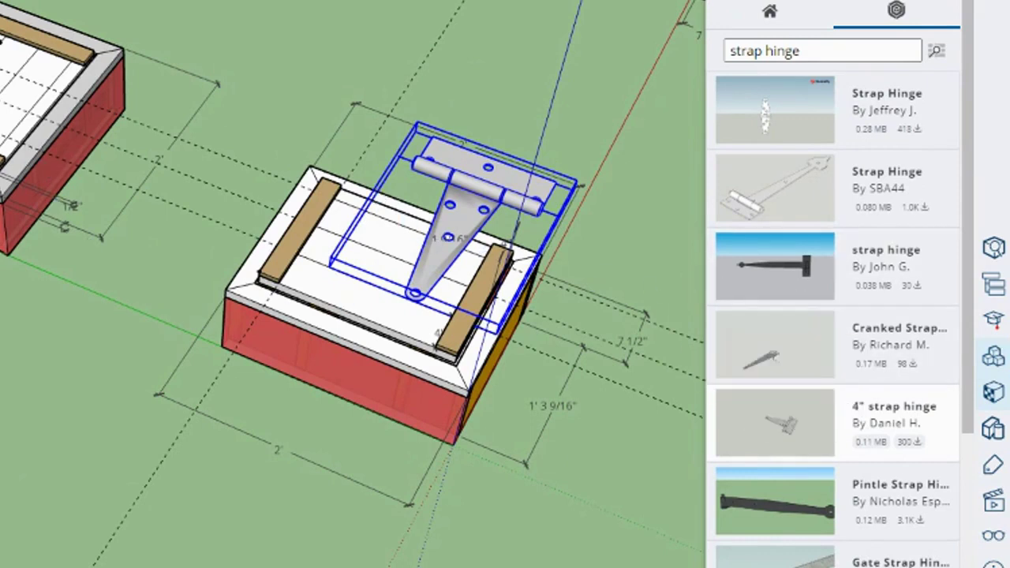
left_click(47, 103)
left_click(444, 181)
key("s")
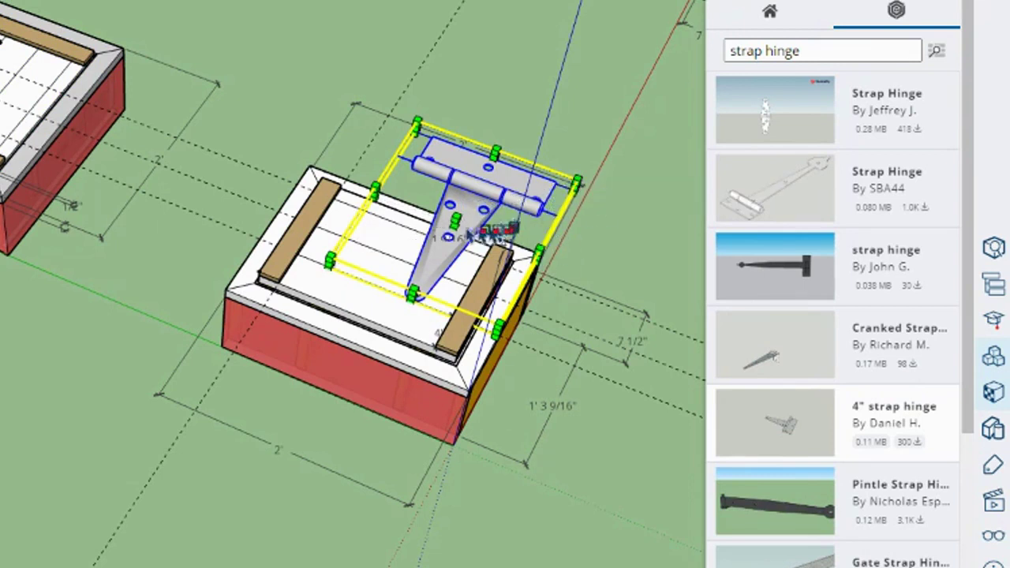
left_click_drag(472, 233, 451, 217)
mouse_move(582, 175)
left_mouse_down()
mouse_move(416, 223)
mouse_move(635, 149)
mouse_move(583, 170)
left_mouse_up()
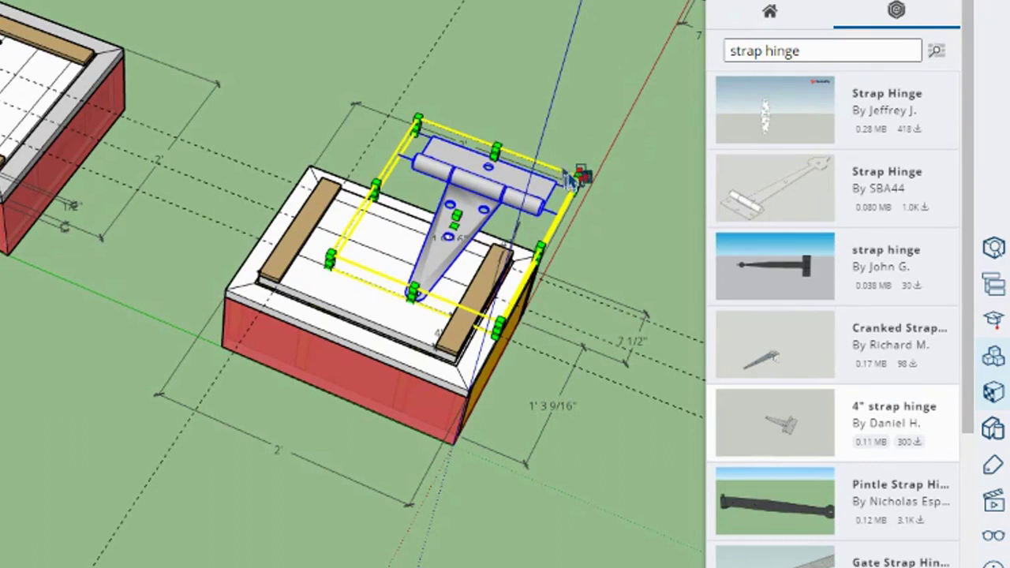
left_click_drag(574, 176, 438, 227)
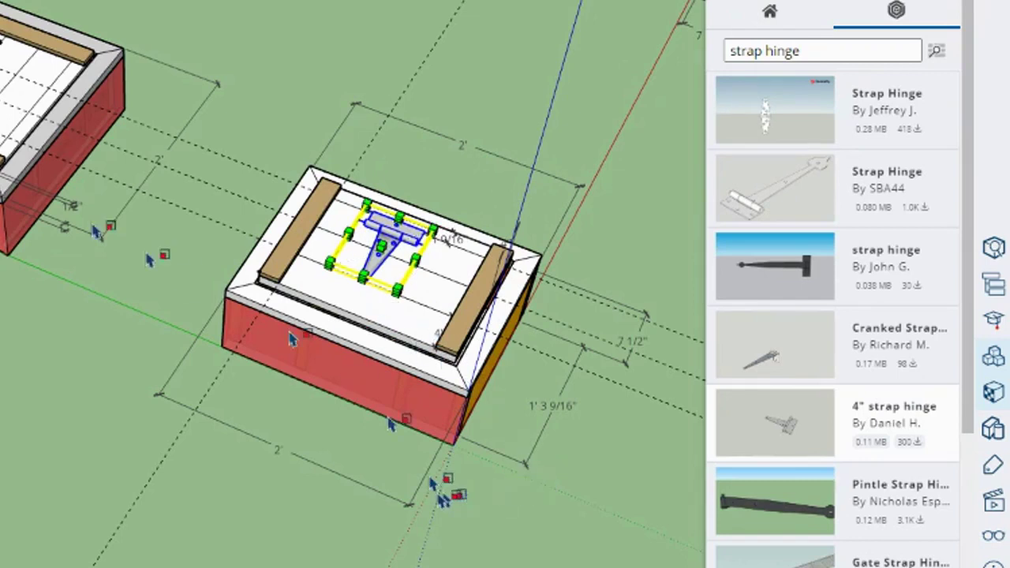
key("space")
left_click(663, 289)
scroll(481, 252, "up", 3)
scroll(404, 276, "up", 5)
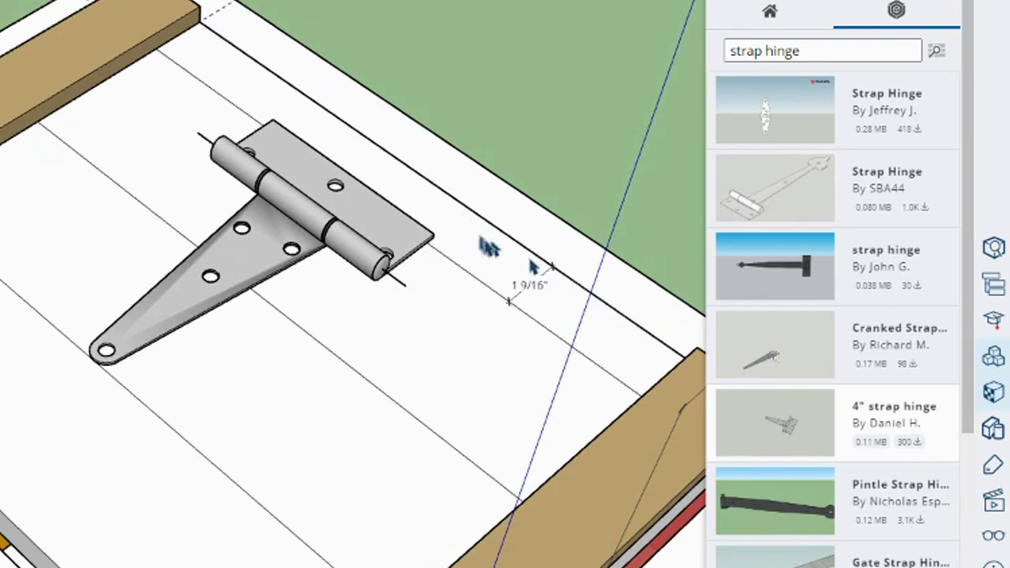
mouse_move(289, 319)
middle_mouse_down()
mouse_move(214, 288)
mouse_move(23, 271)
middle_mouse_up()
scroll(22, 271, "down", 5)
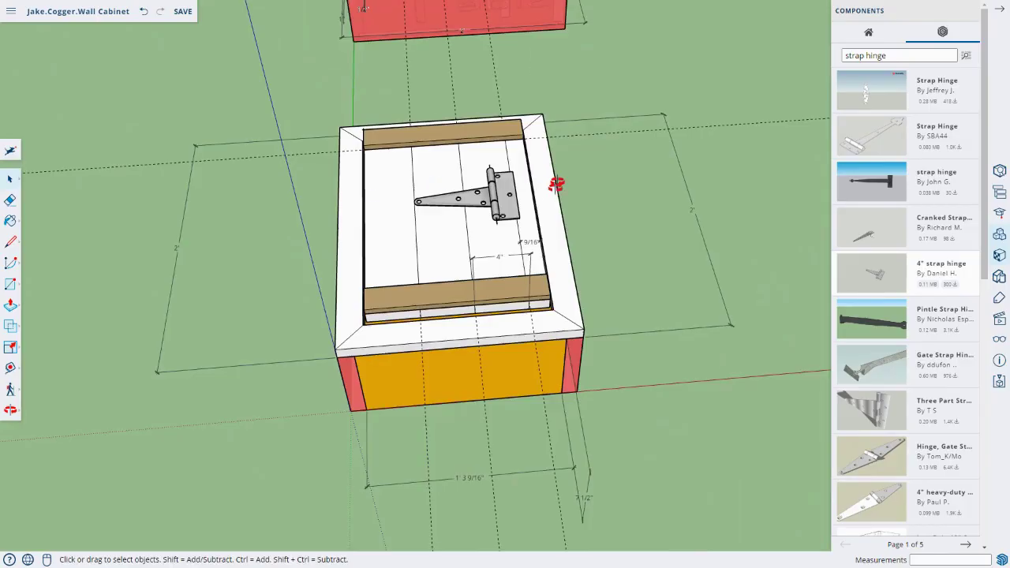
middle_click_drag(556, 183, 550, 181)
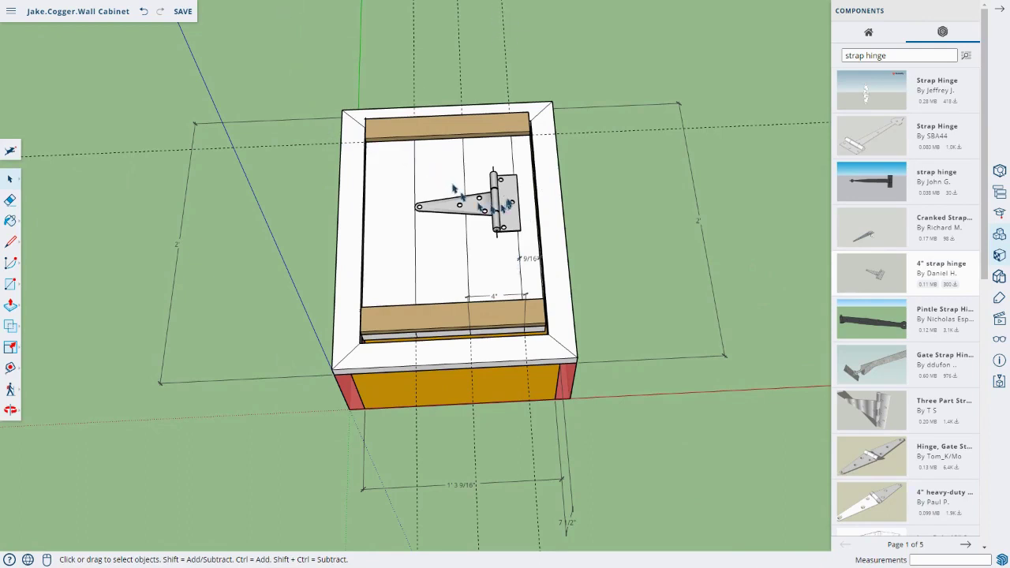
left_click(508, 201)
scroll(474, 201, "up", 3)
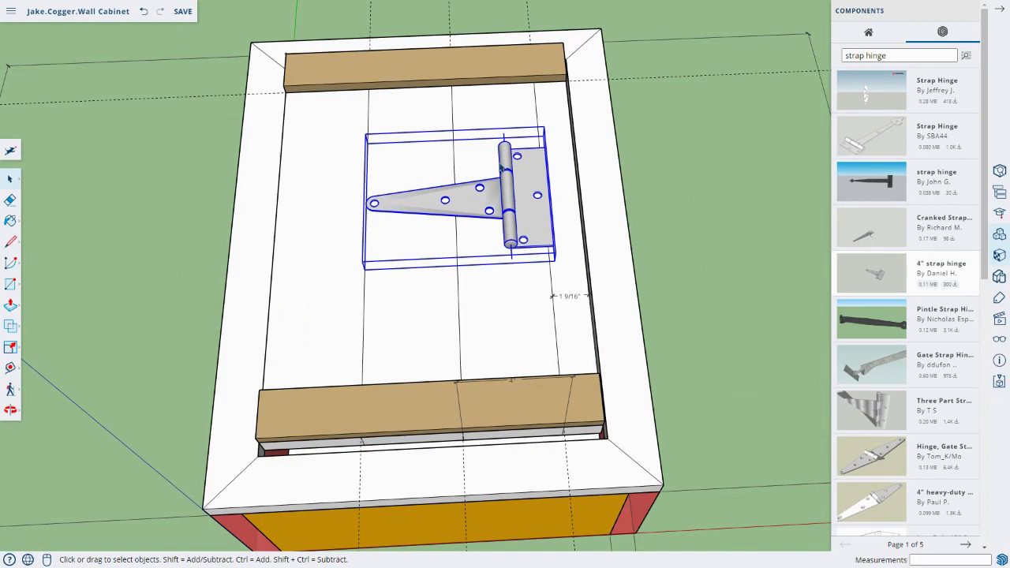
key("q")
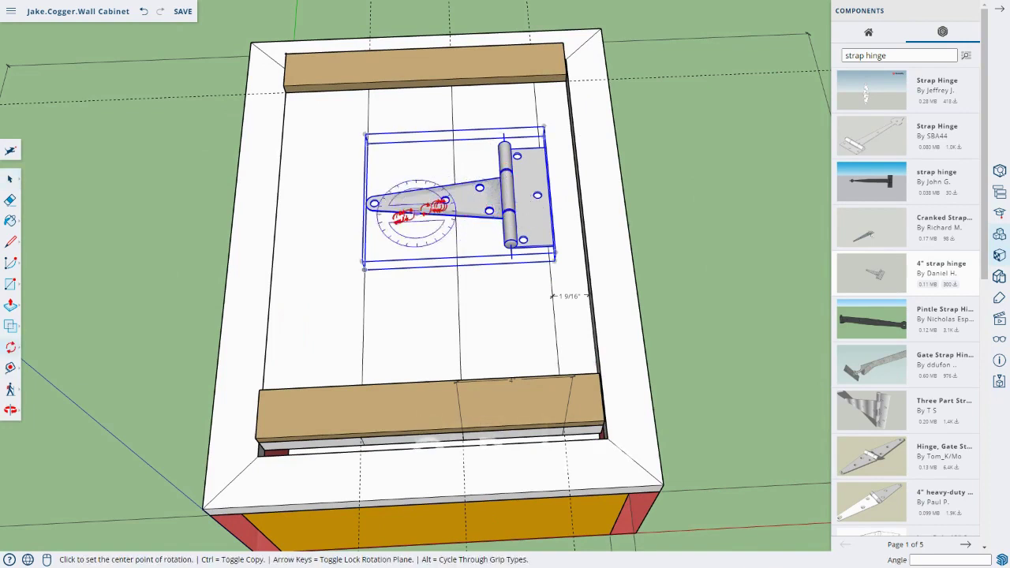
left_click(363, 262)
left_click(414, 261)
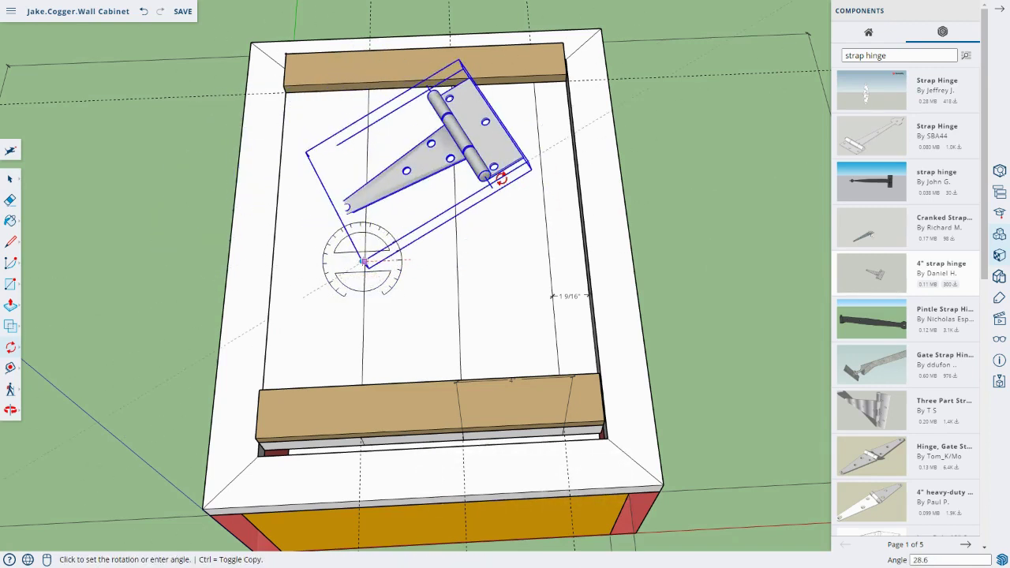
key("Escape")
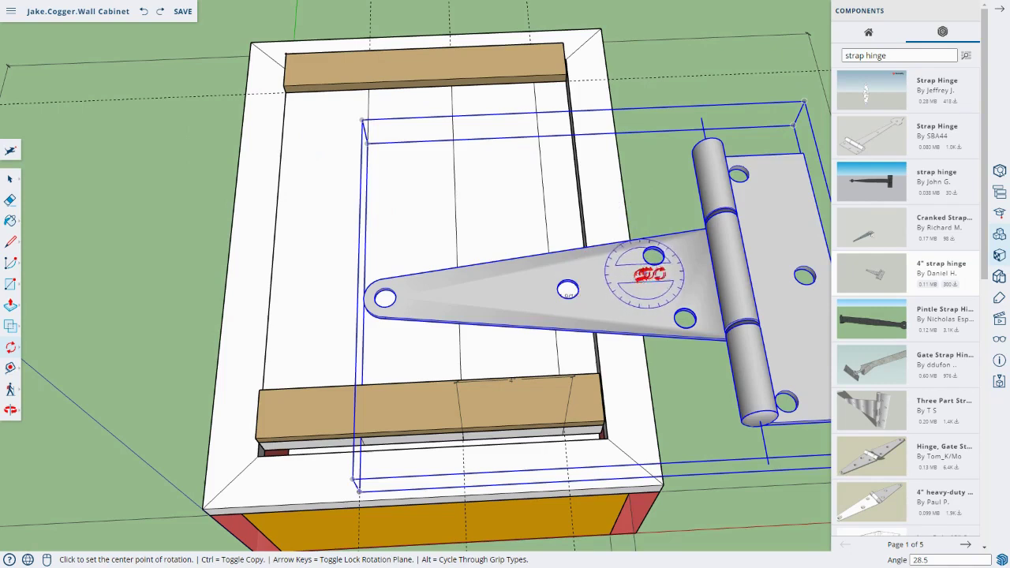
Step: Rotate the strap hinge 180 degrees and move it over the door so its strap points across the boards from the opposite stile
scroll(644, 272, "down", 5)
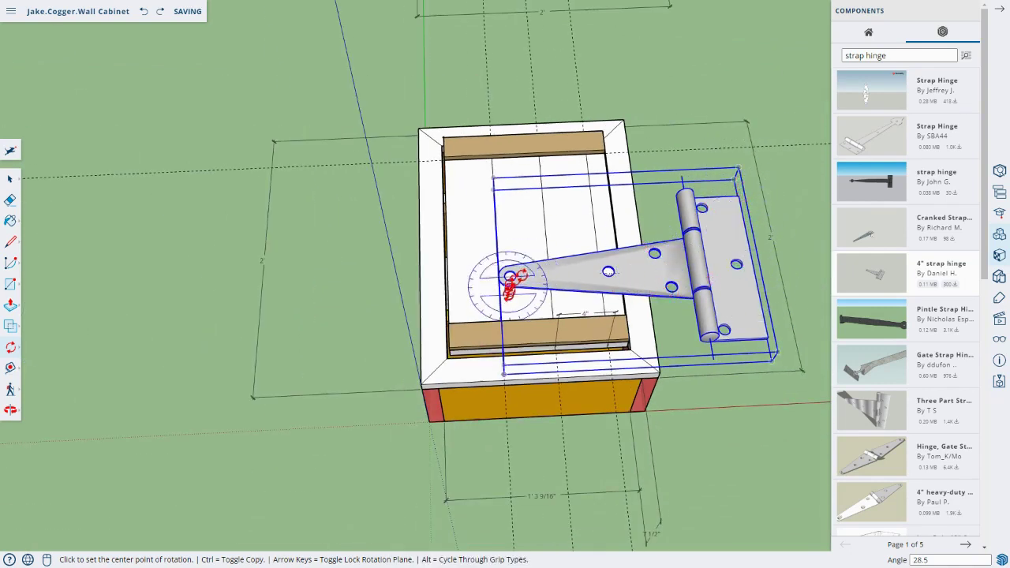
left_click(515, 366)
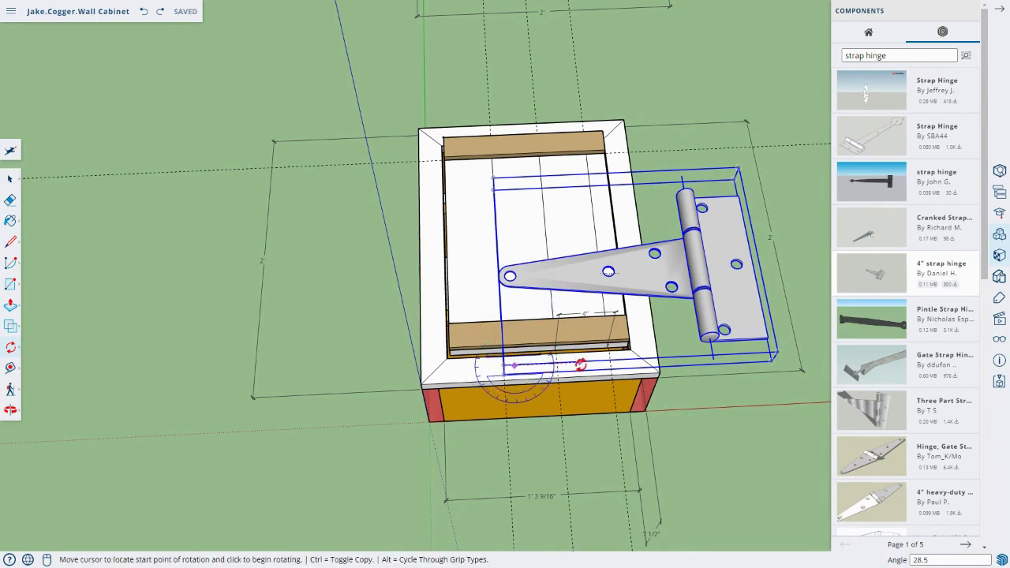
left_click(580, 363)
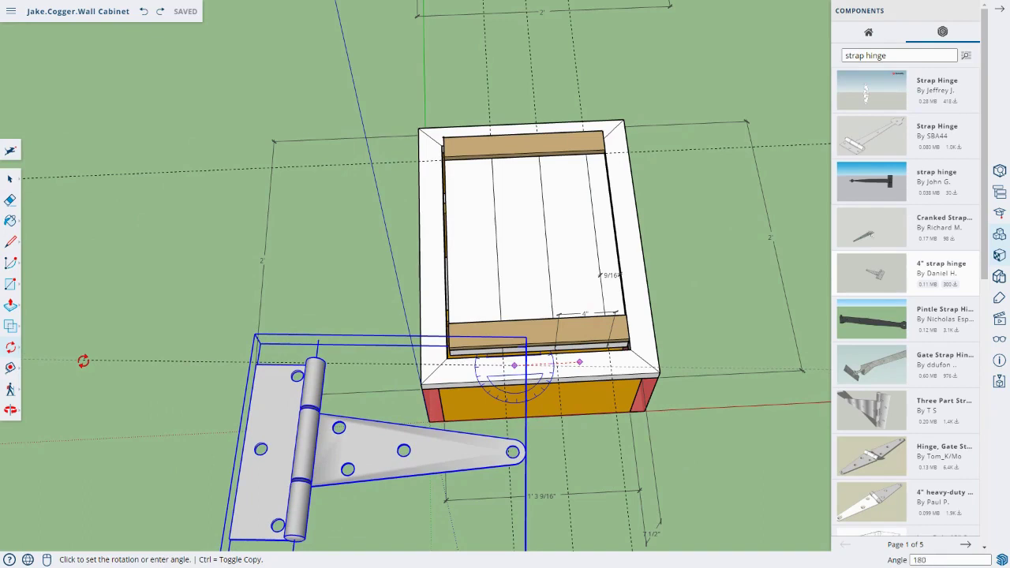
key("Return")
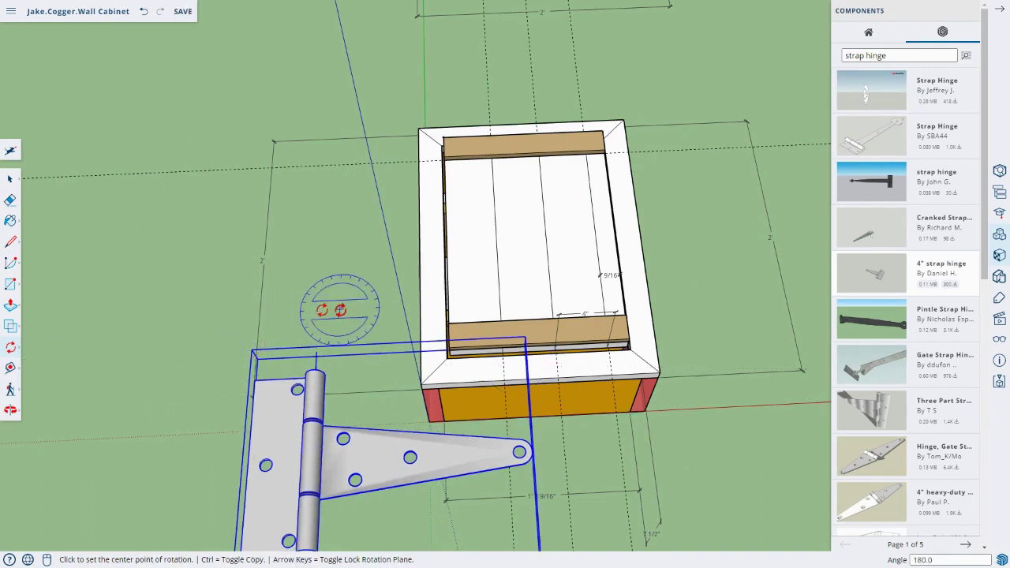
key("m")
left_click(308, 450)
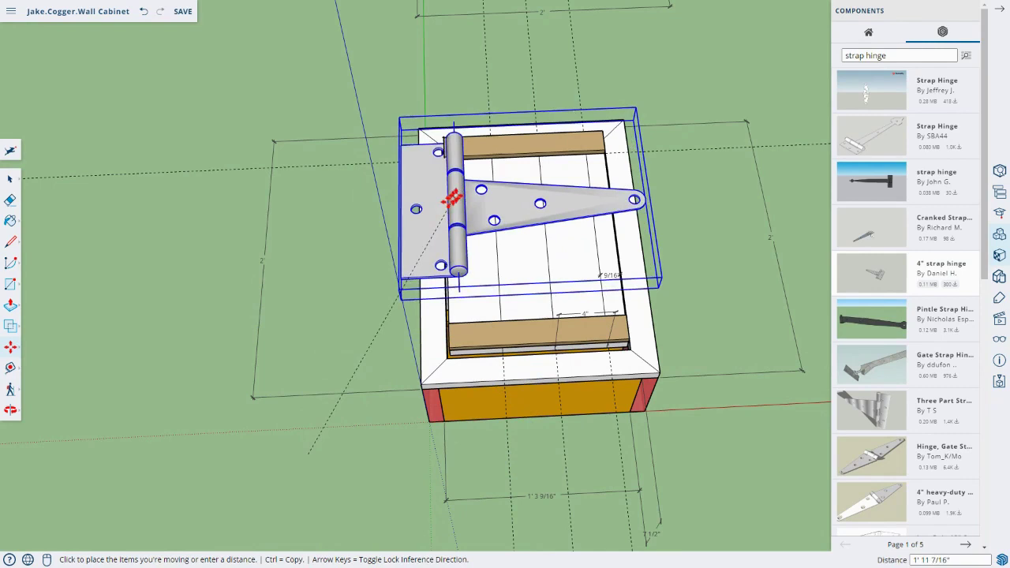
left_click(446, 192)
Step: Scale the strap hinge down uniformly from its corner by a factor of about 0.31
key("m")
key("s")
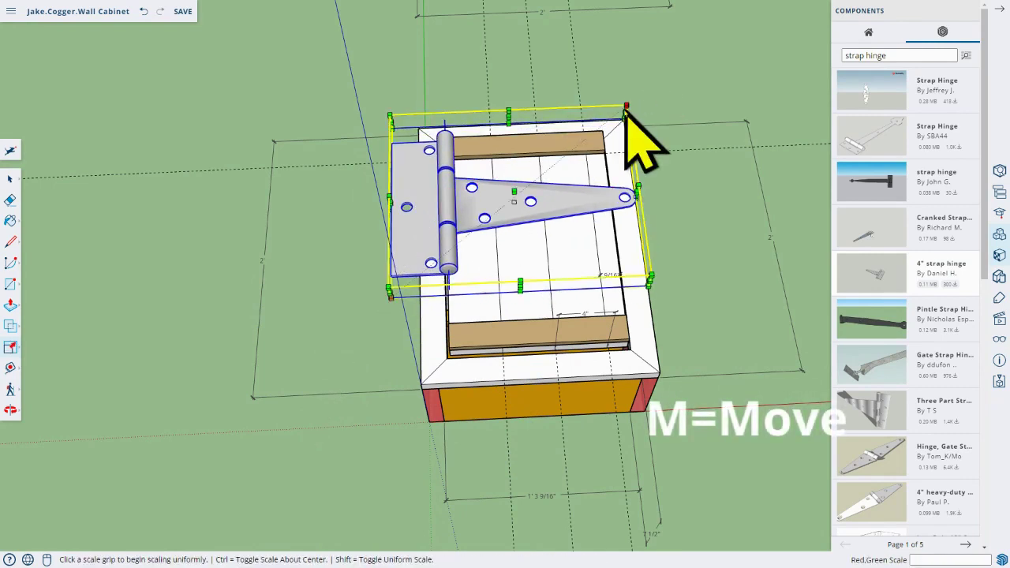
left_click(626, 106)
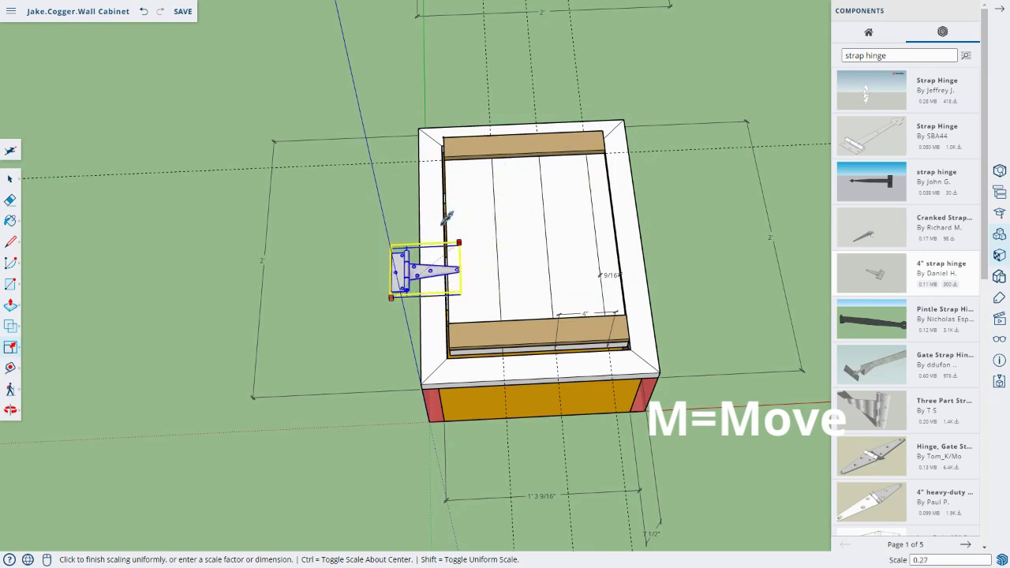
left_click(460, 227)
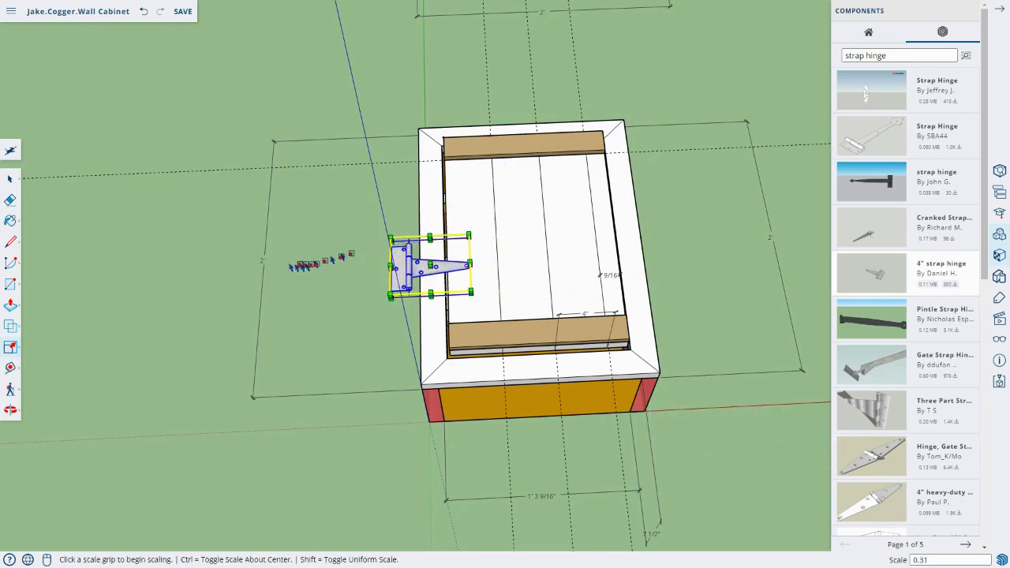
left_click(10, 179)
left_click(335, 264)
Step: Move the scaled hinge to the gap between the face frame stile and the door's long edge, next to the cleat
left_click(397, 266)
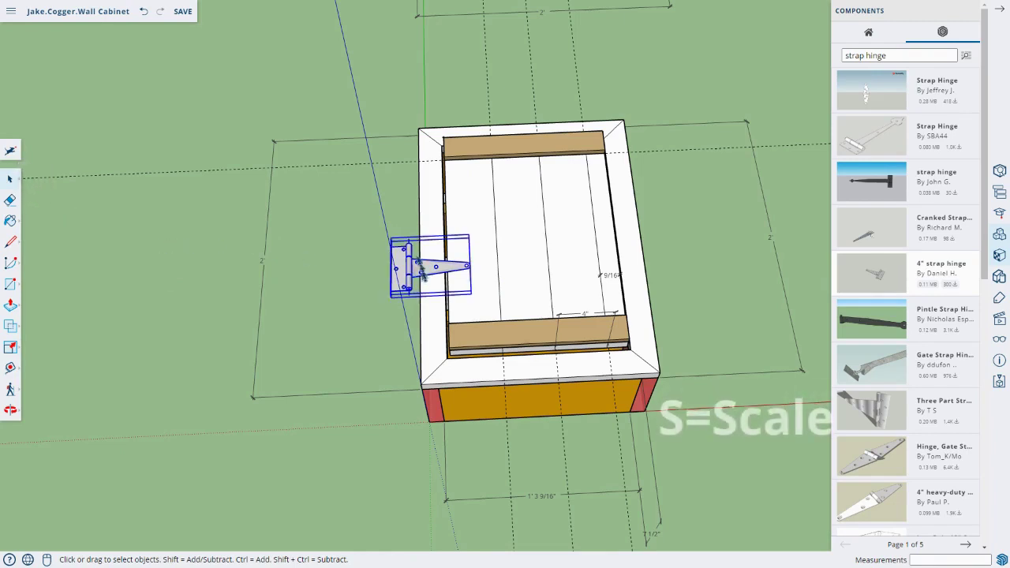
key("m")
left_click(419, 234)
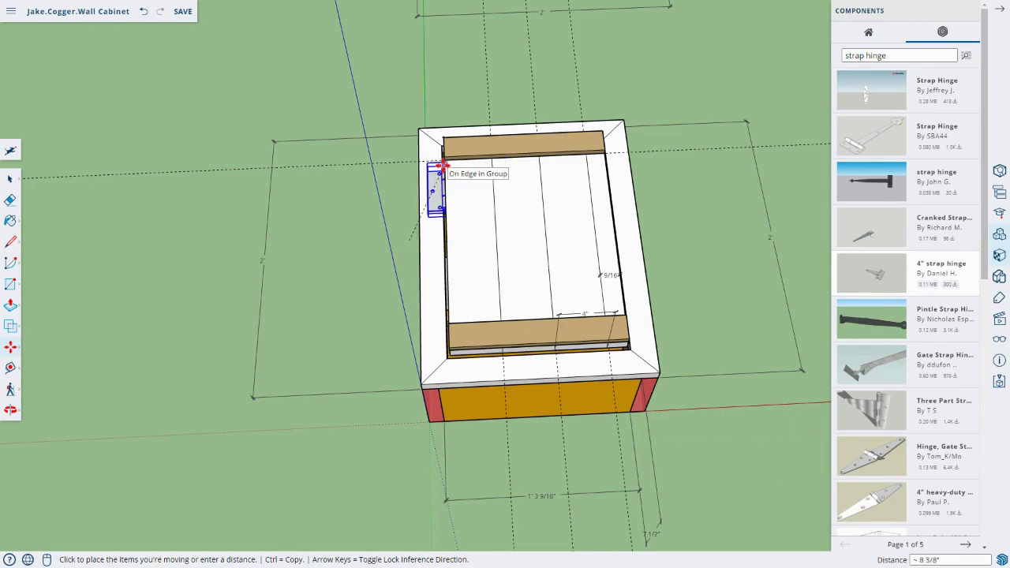
left_click(444, 165)
Step: Raise the hinge vertically about 1 1/16" so its strap lies above the door boards
scroll(471, 218, "up", 5)
middle_click_drag(428, 232, 534, 176)
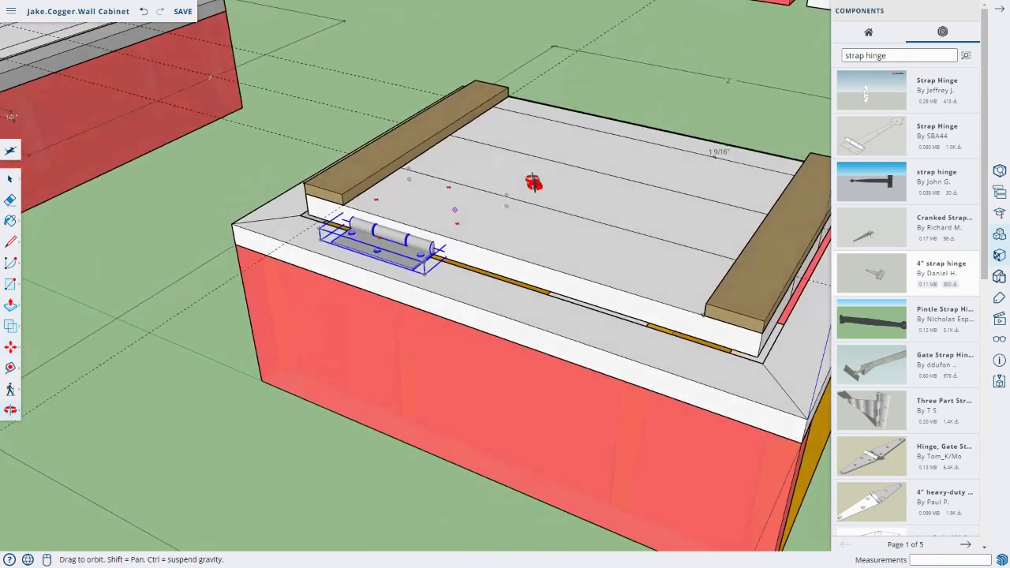
scroll(450, 233, "up", 5)
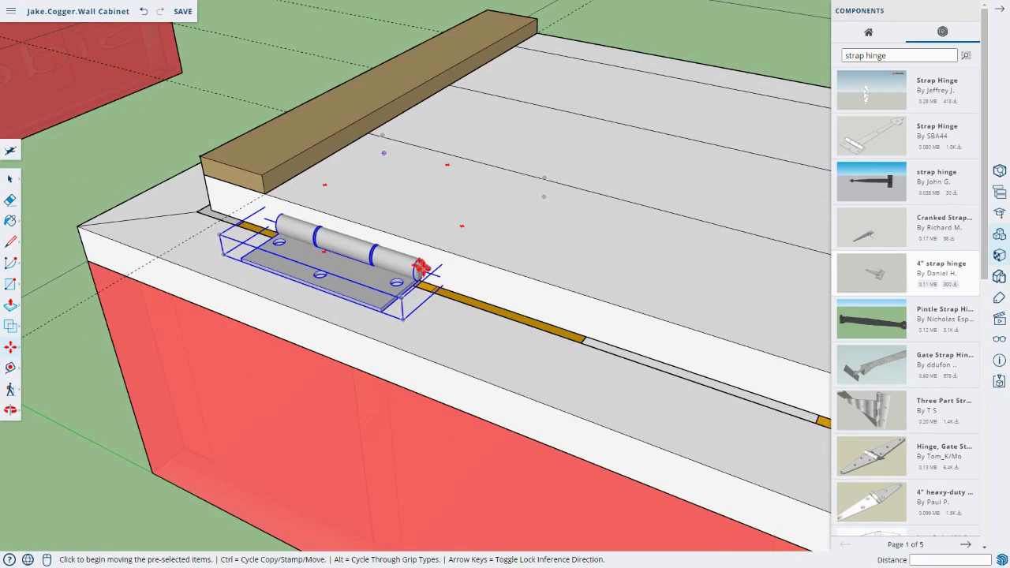
left_click(421, 271)
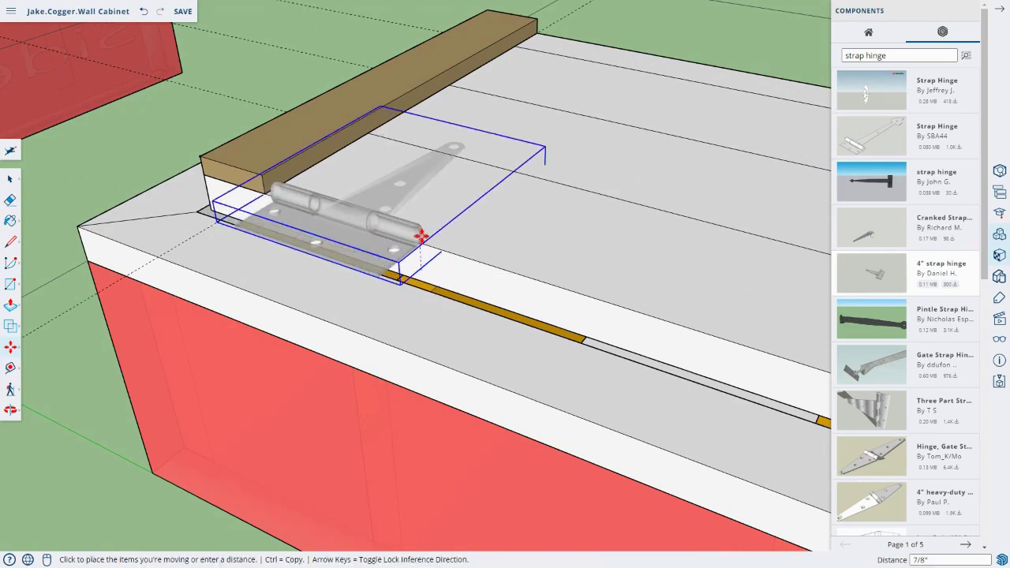
left_click(422, 229)
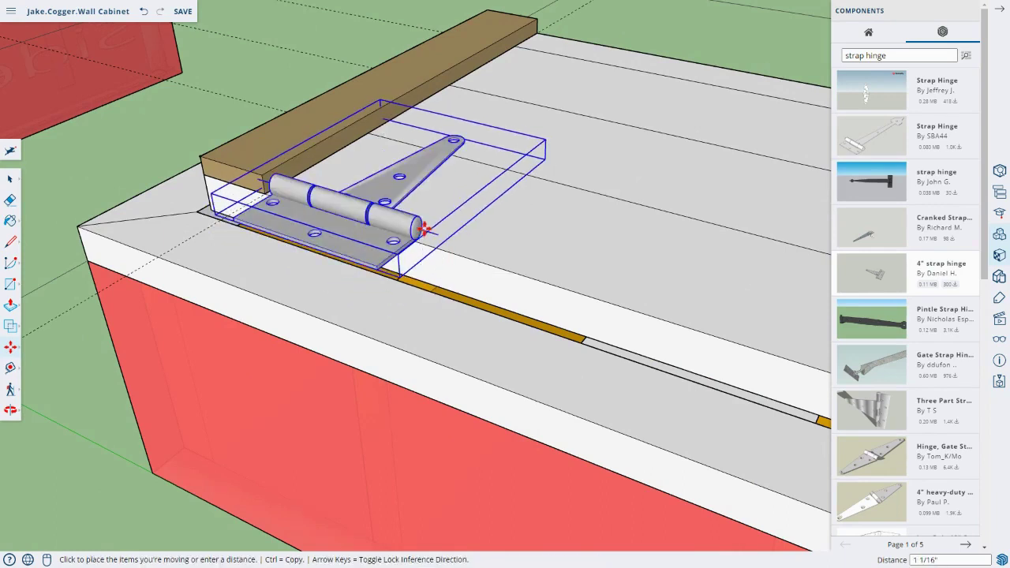
Step: Align the hinge barrel with the door's long edge and slide the hinge along that edge toward the nearest cleat
middle_click_drag(434, 232, 334, 106)
scroll(349, 192, "up", 5)
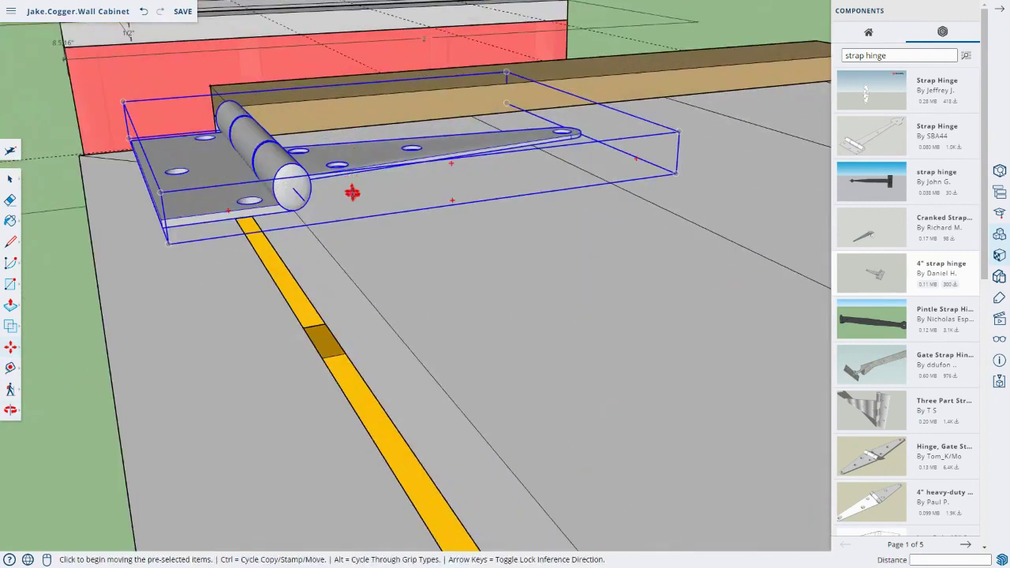
middle_click_drag(350, 192, 315, 215)
left_click(259, 237)
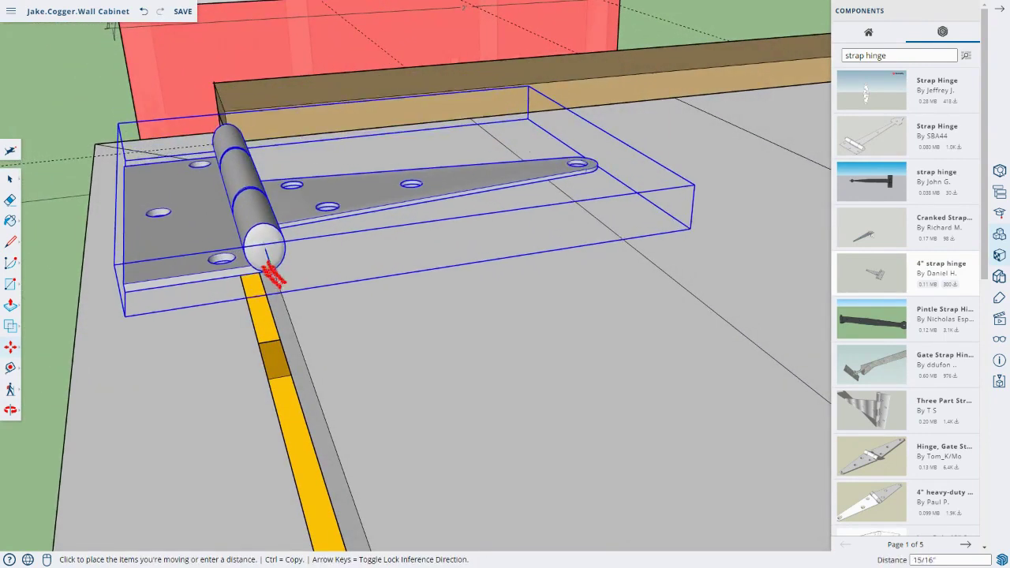
left_click(308, 378)
middle_click_drag(300, 377, 536, 398)
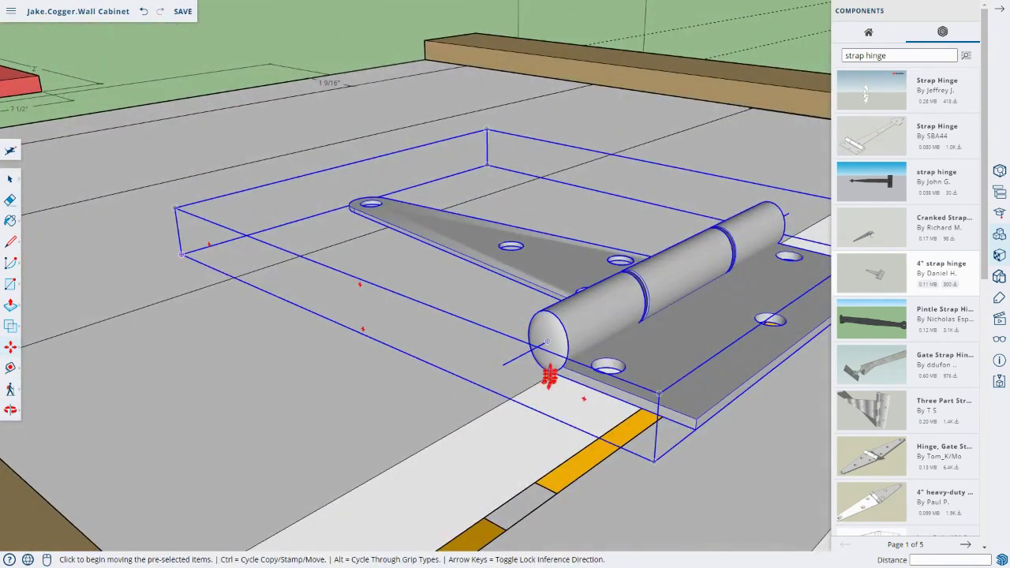
scroll(548, 377, "down", 2)
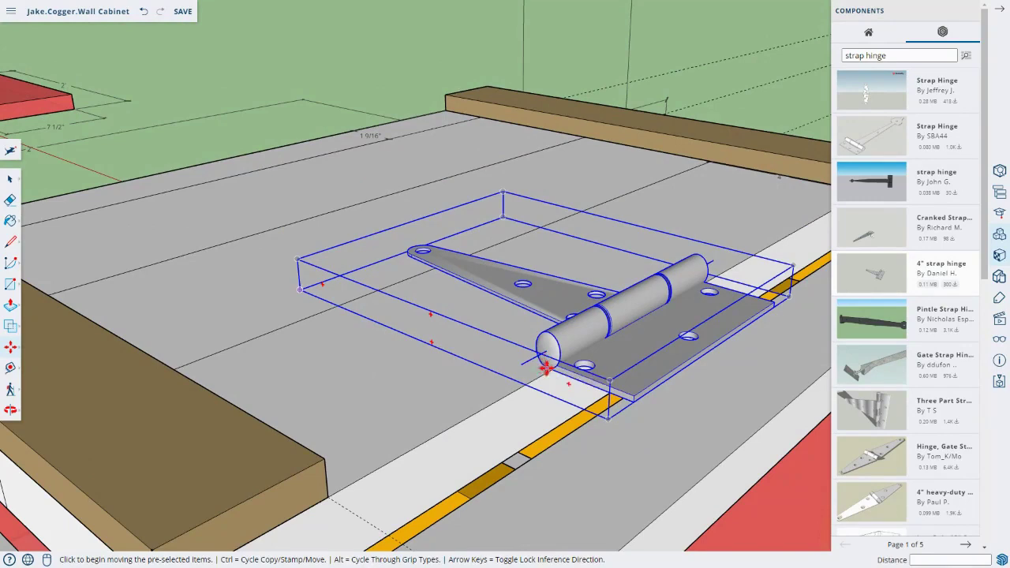
left_click(546, 367)
left_click(446, 420)
Step: Copy the strap hinge about 8" along the door edge to a matching position near the other cleat
scroll(451, 406, "down", 3)
middle_click_drag(856, 304, 296, 149)
scroll(303, 131, "down", 5)
mouse_move(458, 146)
middle_mouse_down()
mouse_move(435, 214)
mouse_move(484, 244)
mouse_move(603, 232)
mouse_move(390, 210)
middle_mouse_up()
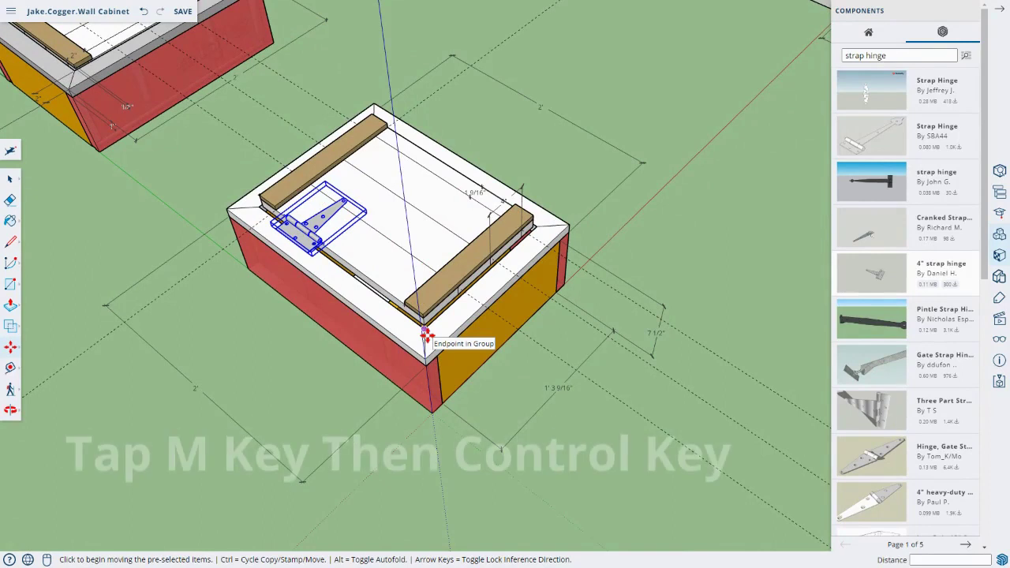
key("ctrl")
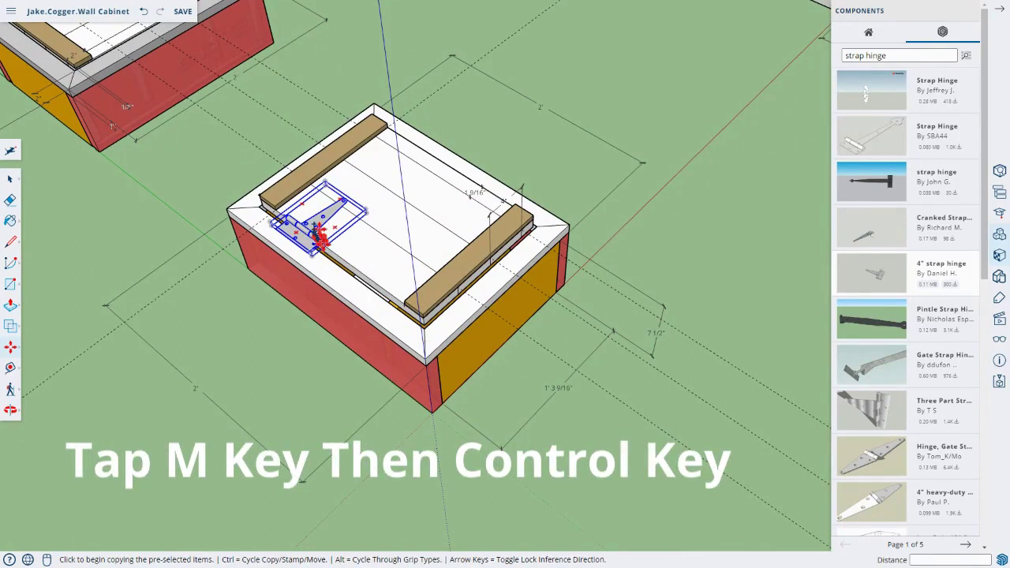
left_click(321, 245)
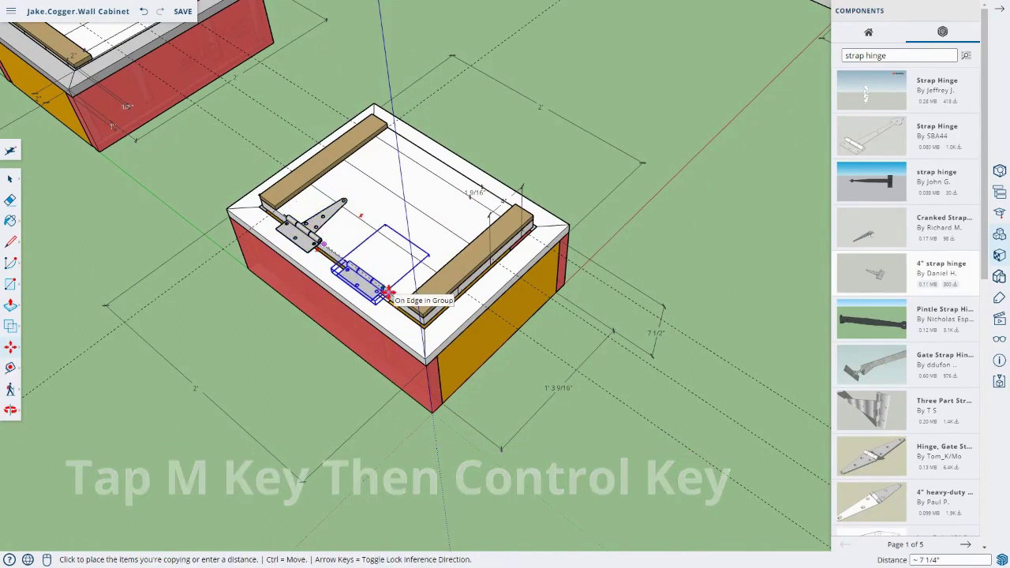
scroll(377, 282, "up", 3)
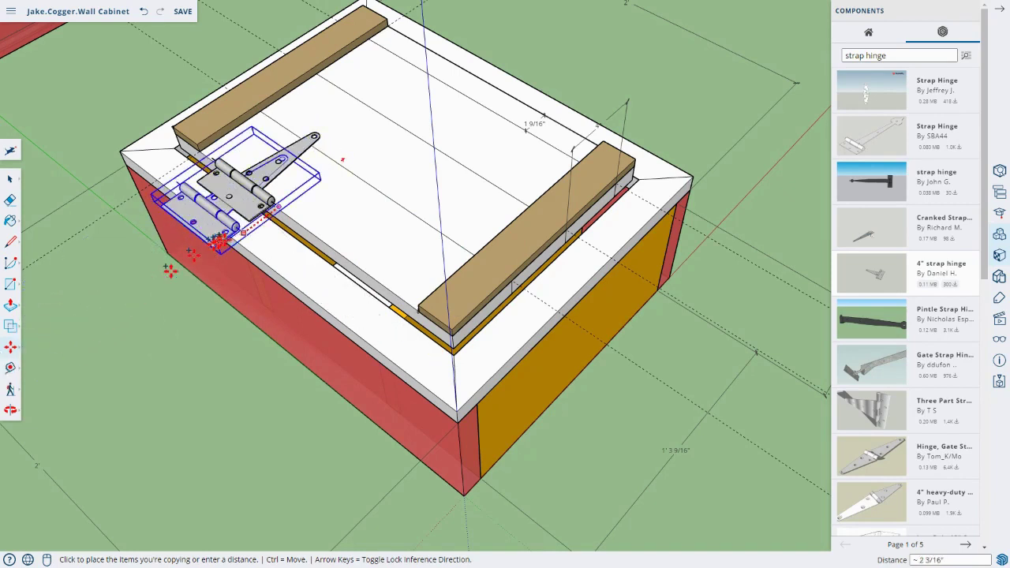
left_click(398, 299)
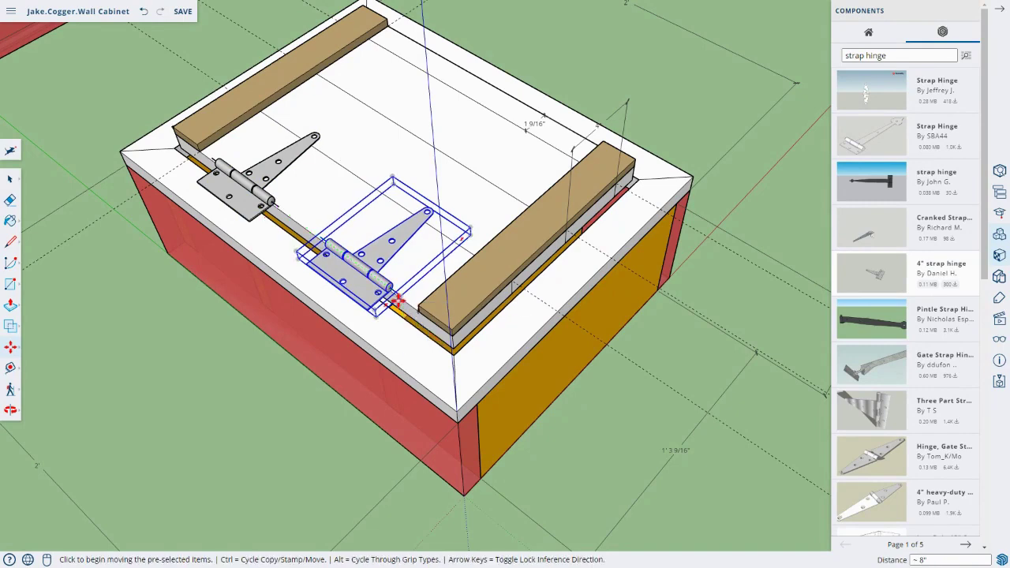
scroll(399, 306, "down", 5)
middle_click_drag(534, 295, 622, 259)
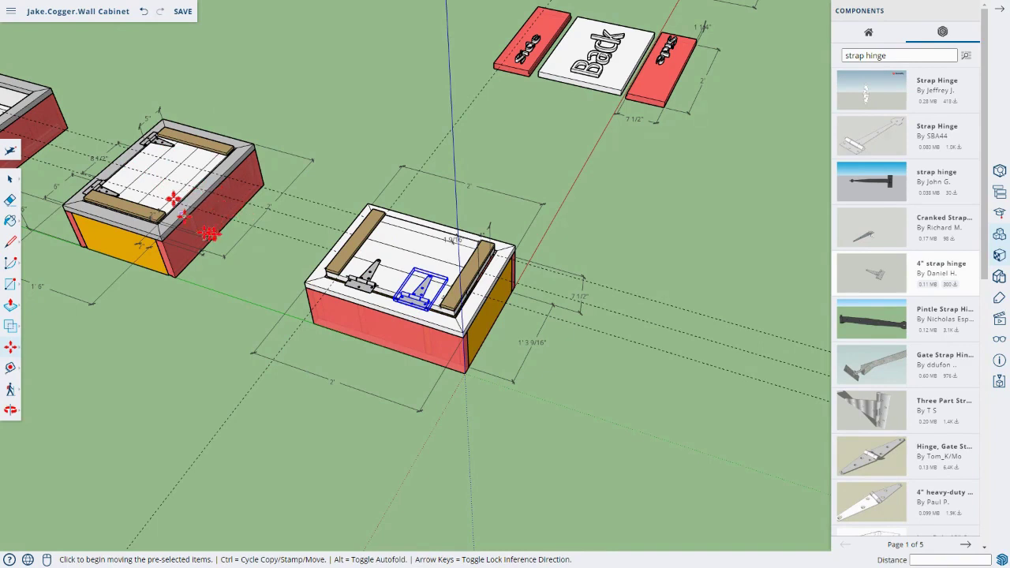
middle_click_drag(116, 194, 169, 160)
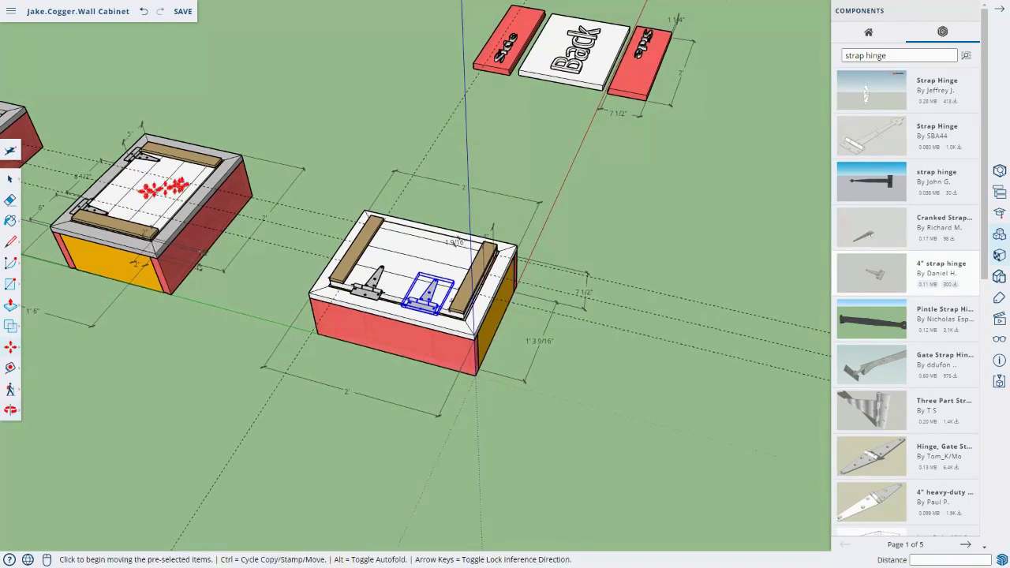